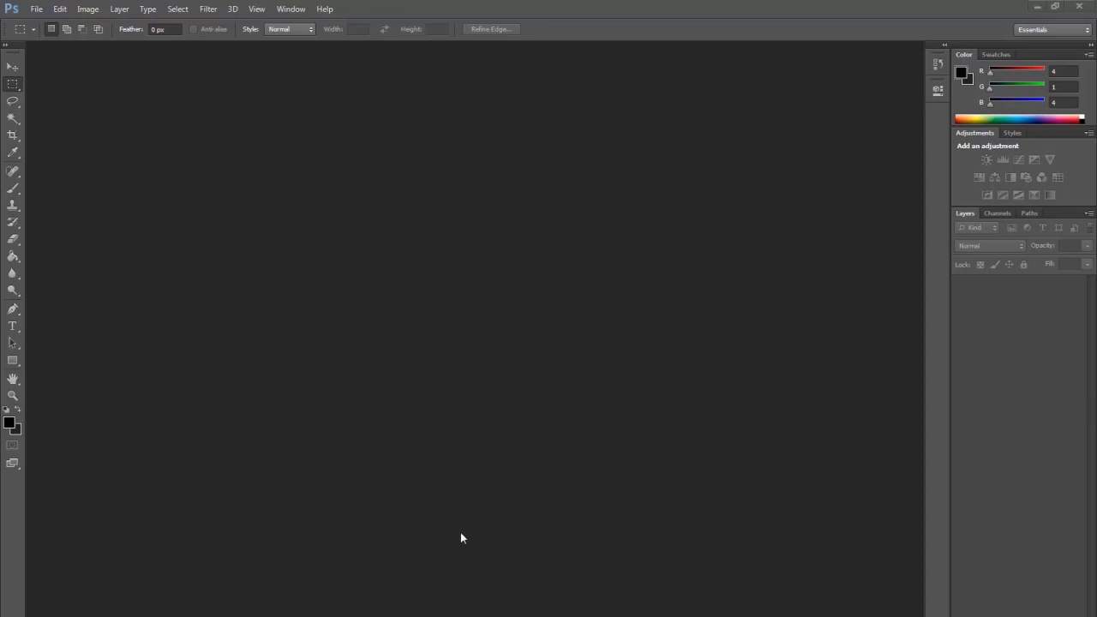
Open Mood Board.psd, then hide every layer except the background and show them all again
key("ctrl+o")
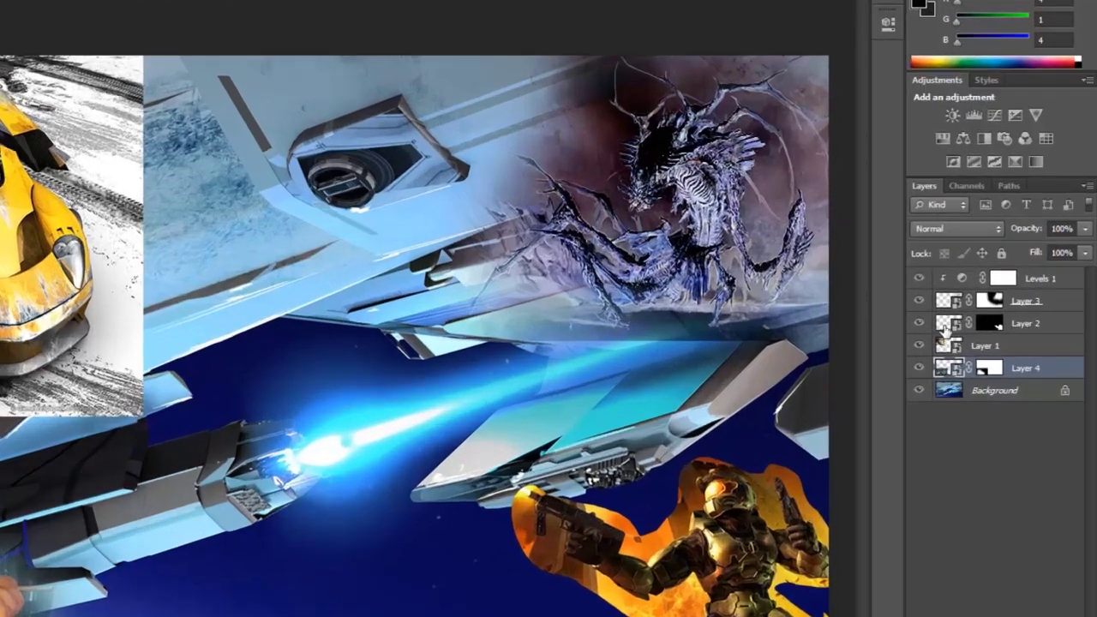
left_click_drag(960, 284, 963, 353)
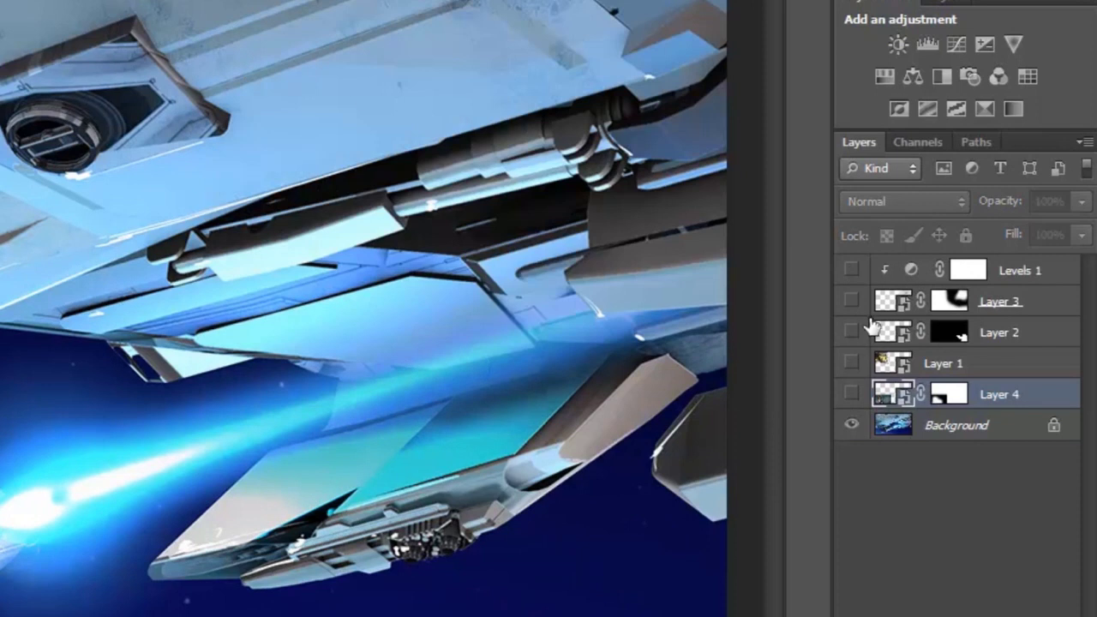
left_click_drag(852, 392, 847, 274)
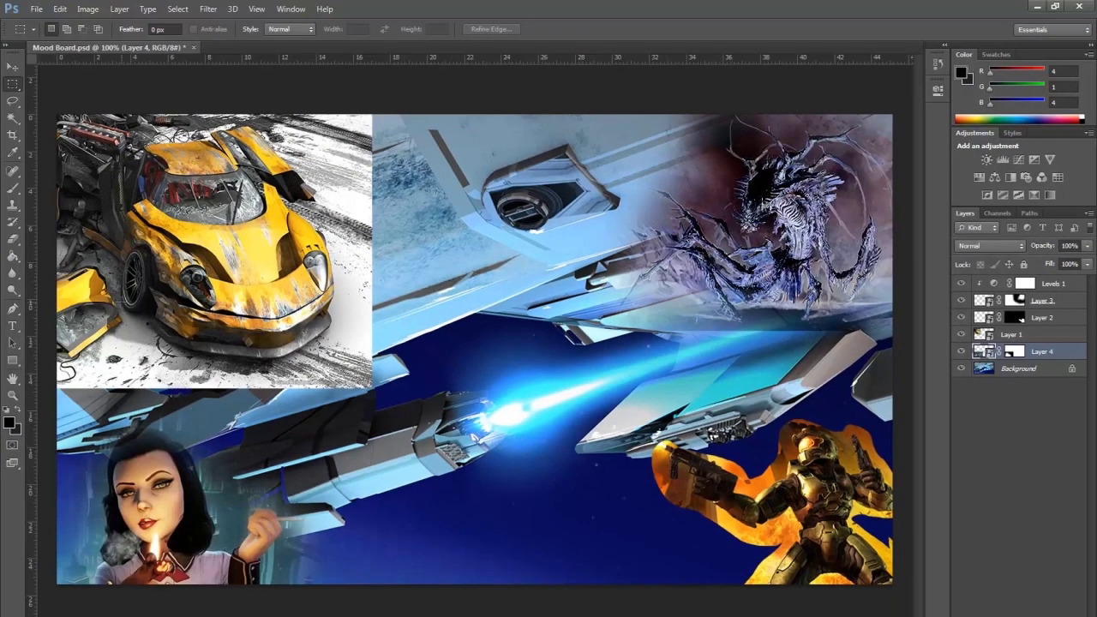
With the Move tool, reposition the car image (Layer 1) in the top-left area
left_click(12, 66)
right_click(160, 217)
left_click(185, 225)
left_click_drag(184, 227, 224, 177)
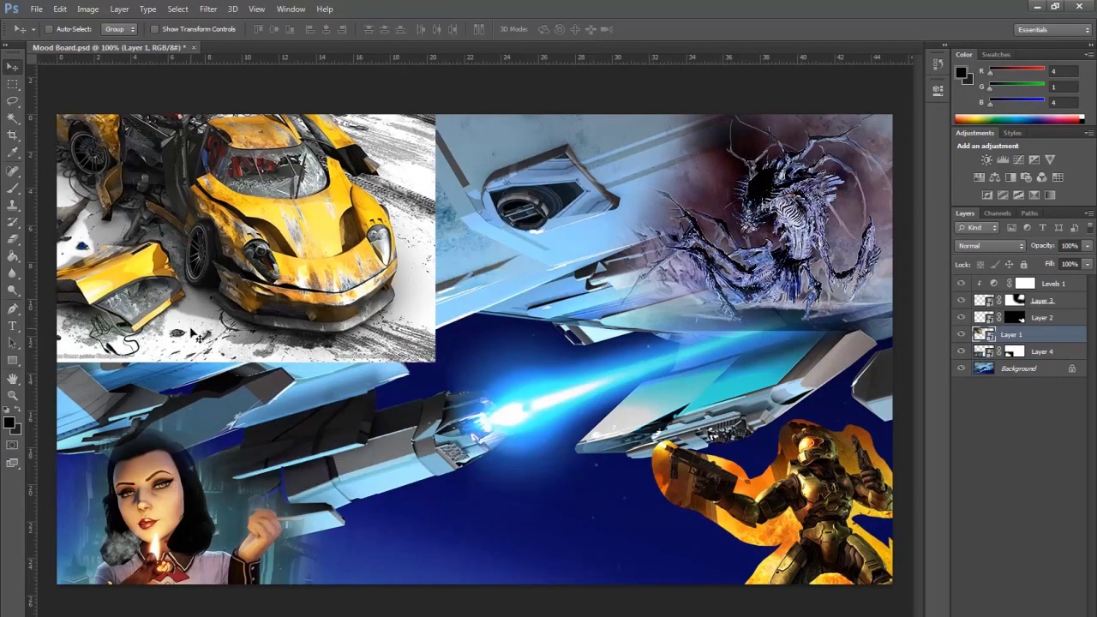
Move the woman picture (Layer 4) into the lower-left corner
right_click(167, 494)
left_click(189, 497)
left_click_drag(190, 500, 185, 427)
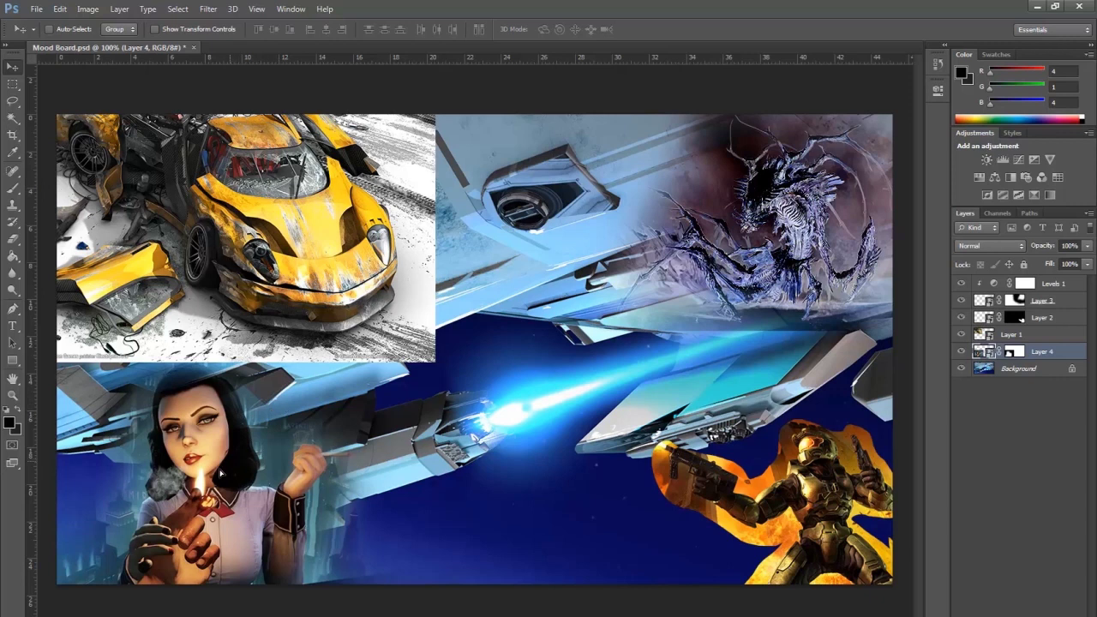
left_click_drag(221, 474, 187, 493)
Move the soldier (Layer 2) to the lower-right and nudge the alien (Layer 3) left and down
right_click(816, 507)
left_click(844, 513)
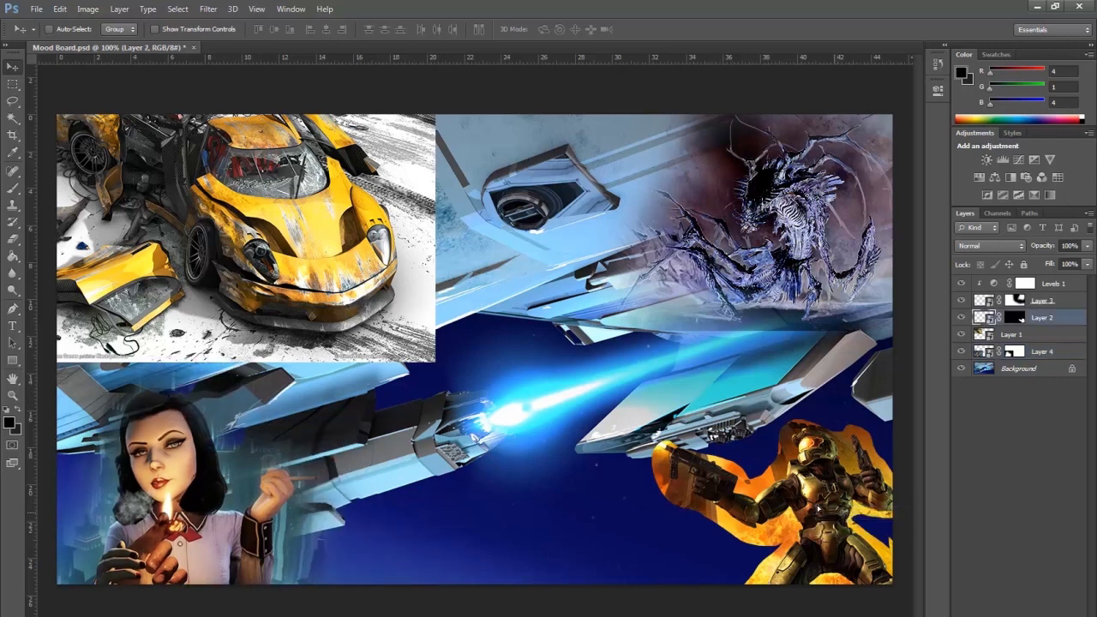
left_click_drag(829, 515, 853, 511)
right_click(797, 154)
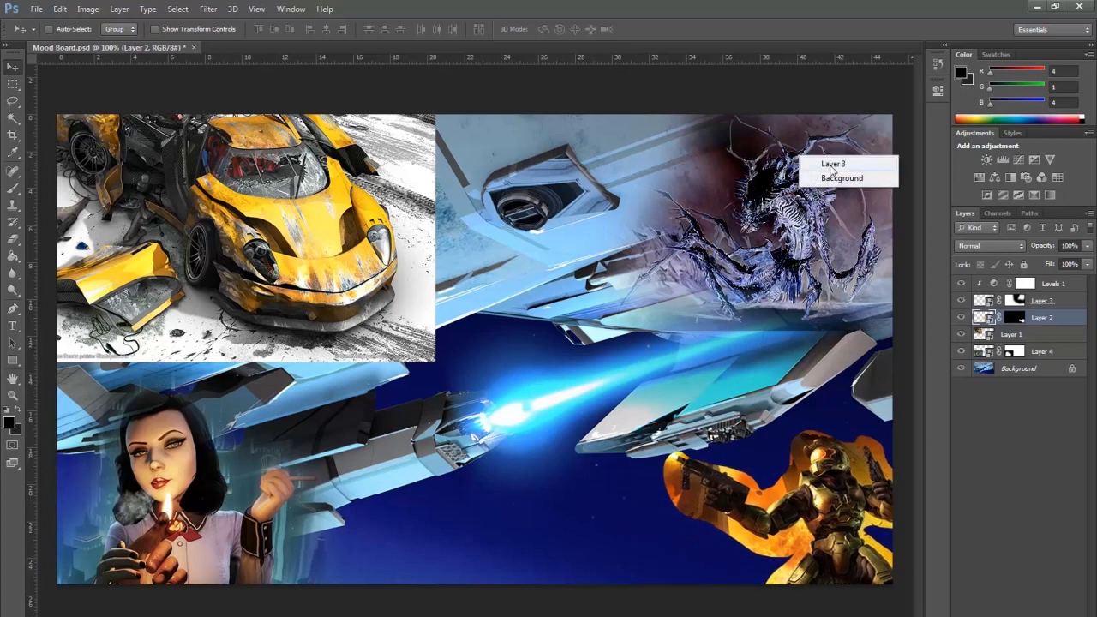
left_click(813, 162)
mouse_move(813, 165)
left_mouse_down()
mouse_move(752, 182)
mouse_move(799, 176)
left_mouse_up()
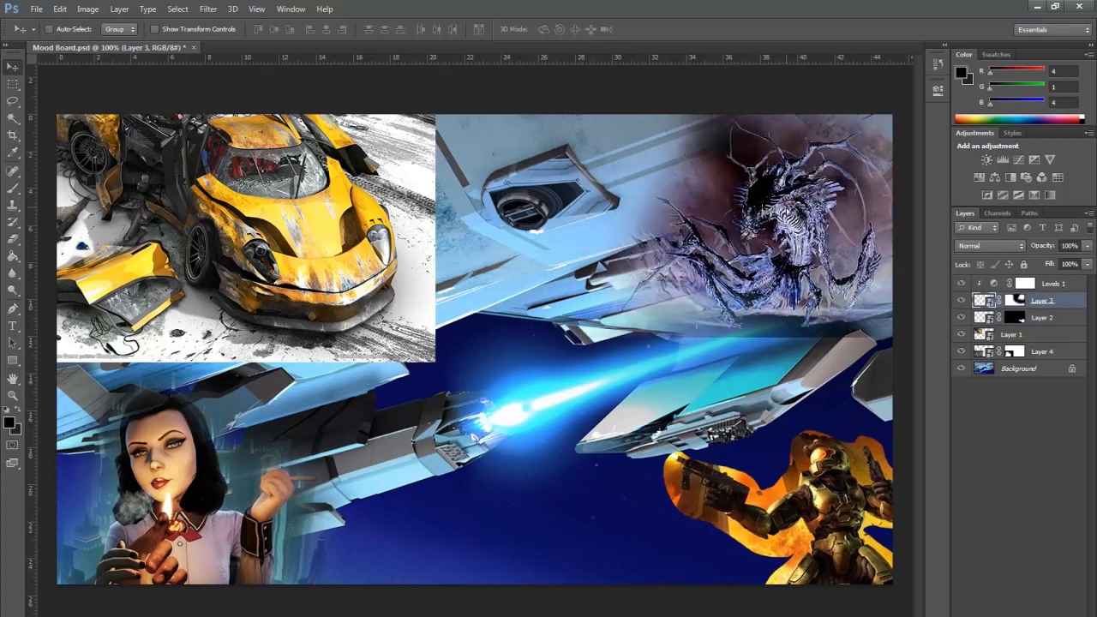
Compare the alien with Levels 1 hidden and shown, then close the document
left_click(961, 282)
left_click(961, 283)
left_click(961, 285)
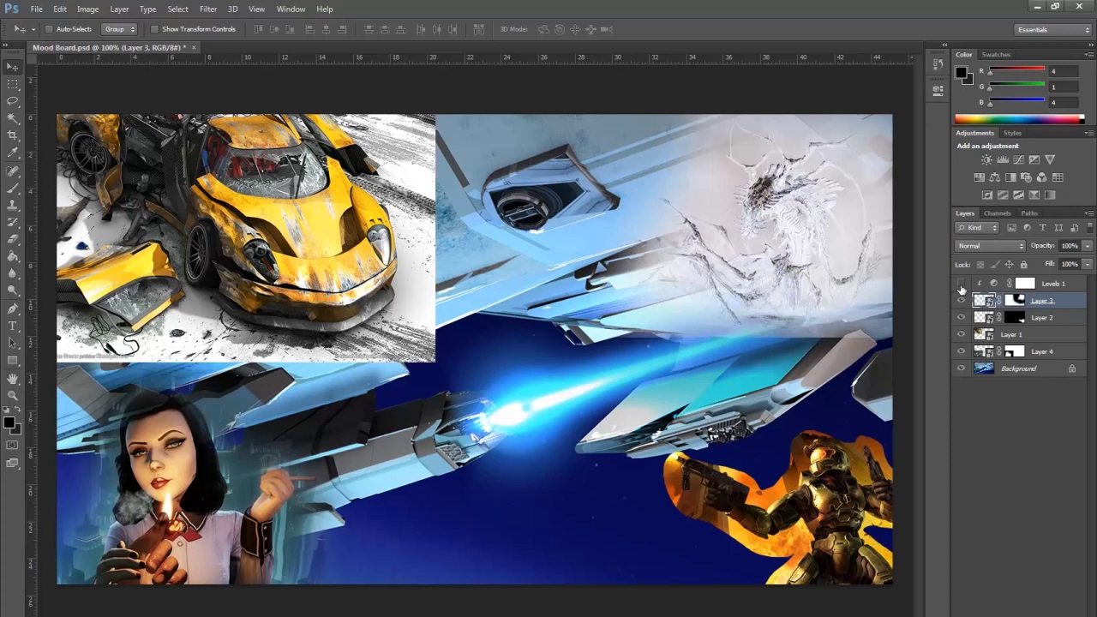
left_click(961, 285)
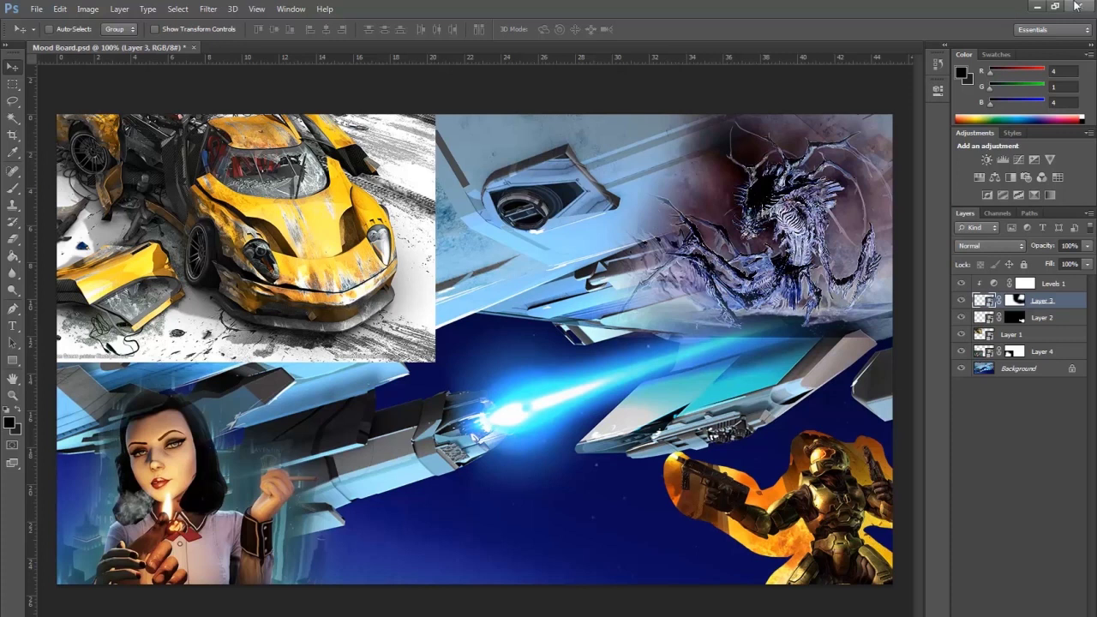
left_click(195, 48)
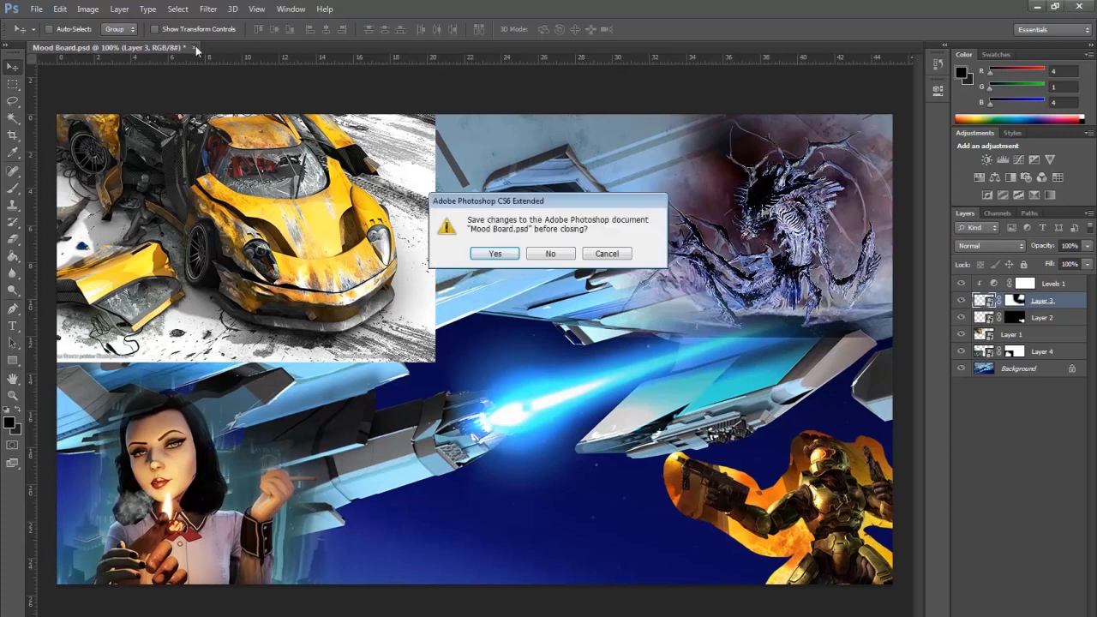
Discard the changes and drag all five images from the Assets folder into Photoshop
left_click(548, 254)
key("alt+Tab")
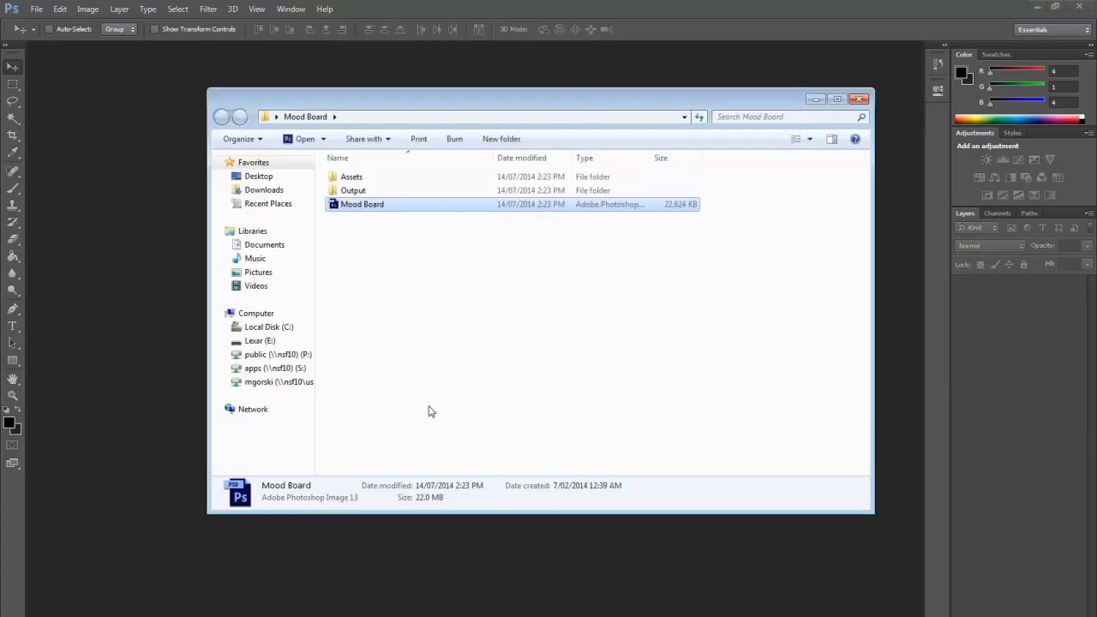
double_click(346, 178)
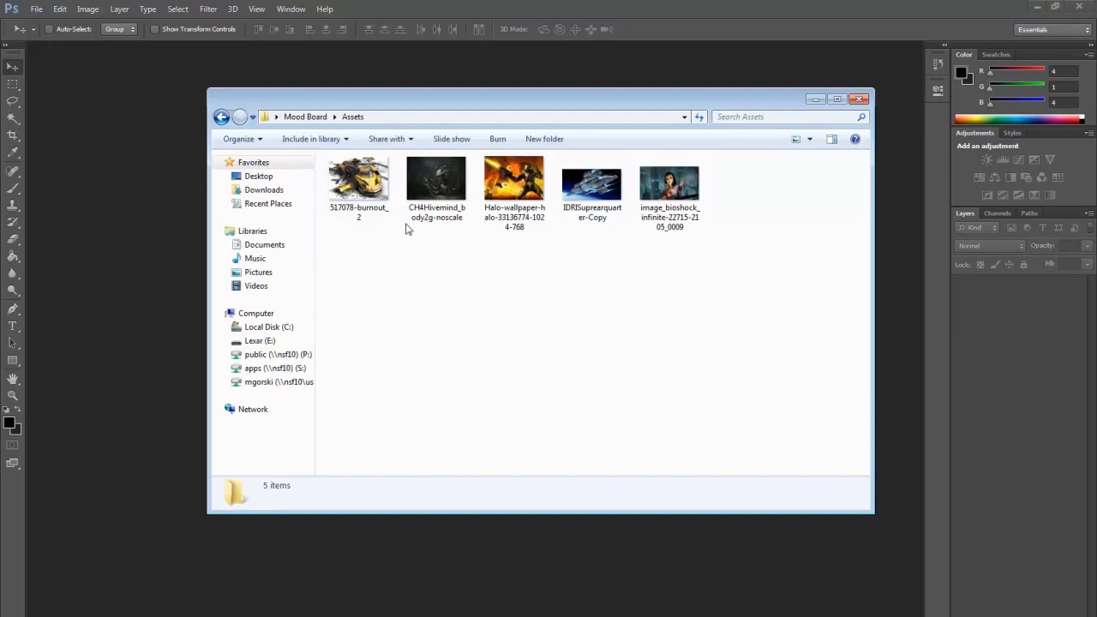
key("ctrl+a")
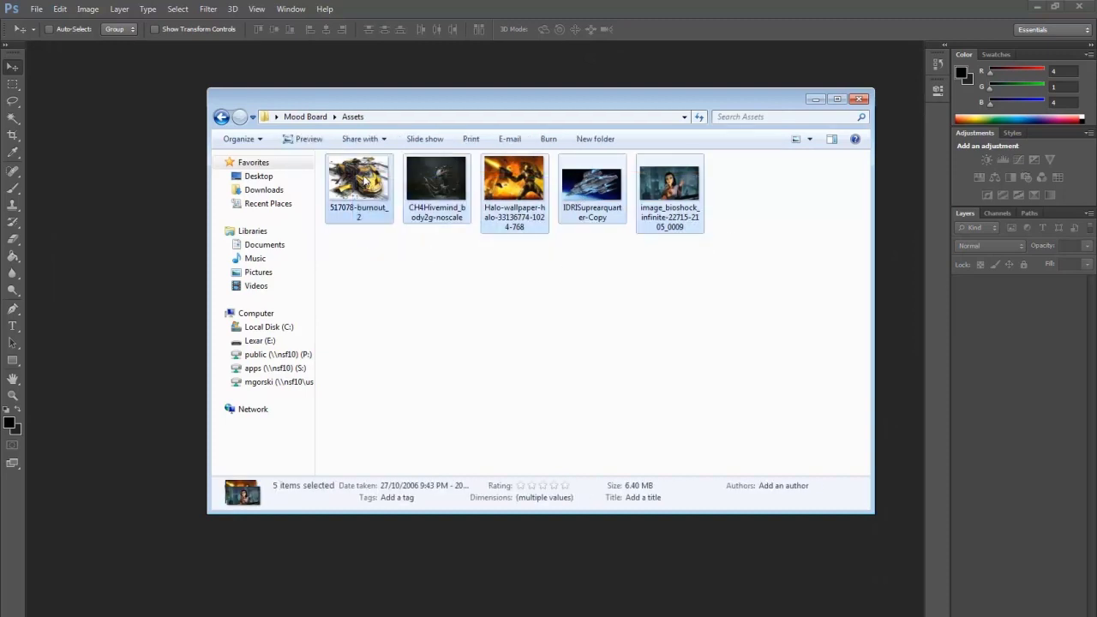
left_click_drag(365, 179, 232, 283)
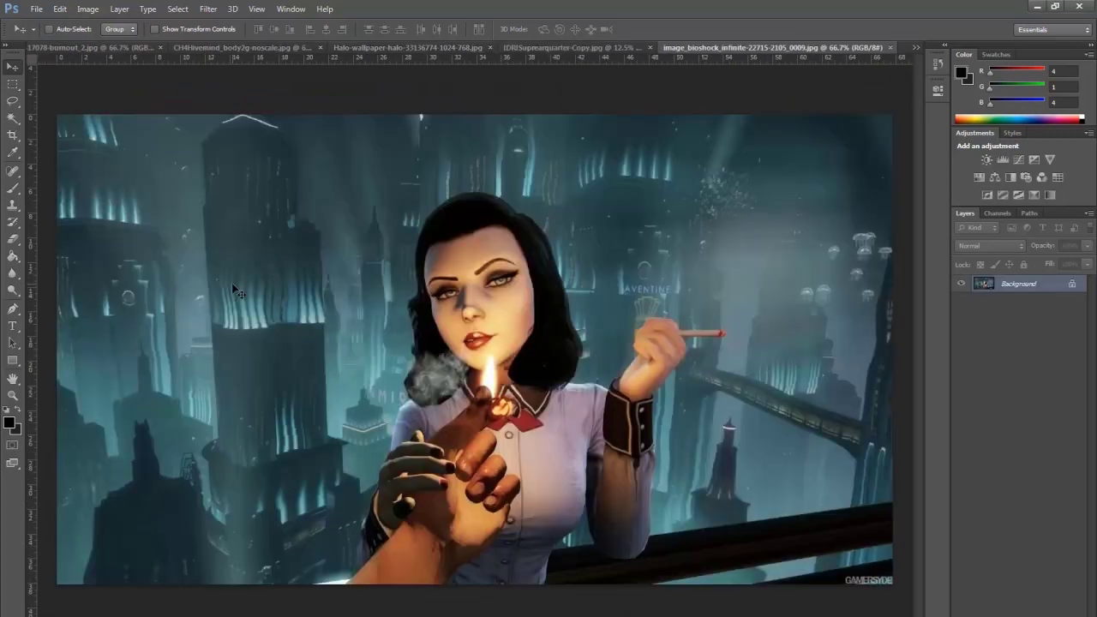
Look through the spaceship, Halo, hivemind, car and BioShock images, ending on the spaceship
left_click(539, 48)
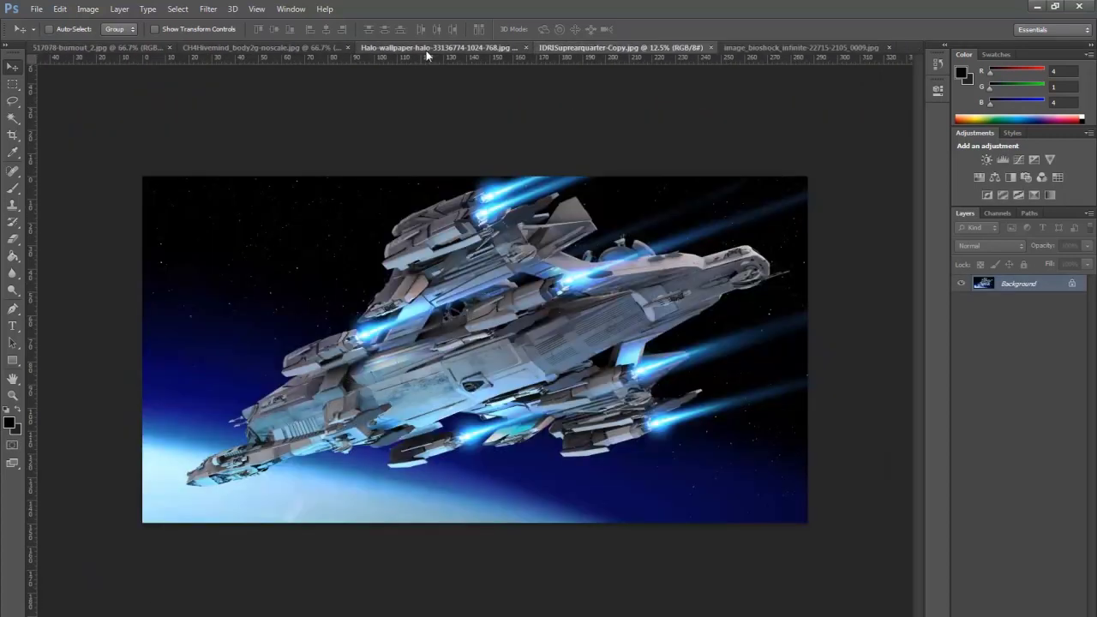
left_click(426, 49)
left_click(276, 48)
left_click(111, 47)
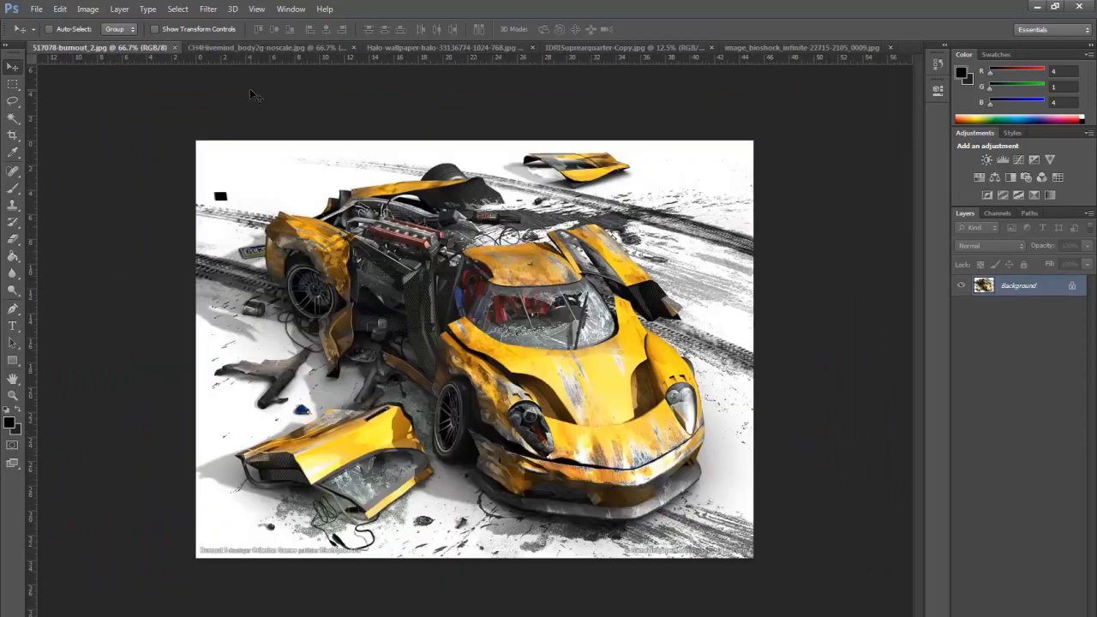
left_click(658, 49)
left_click(762, 49)
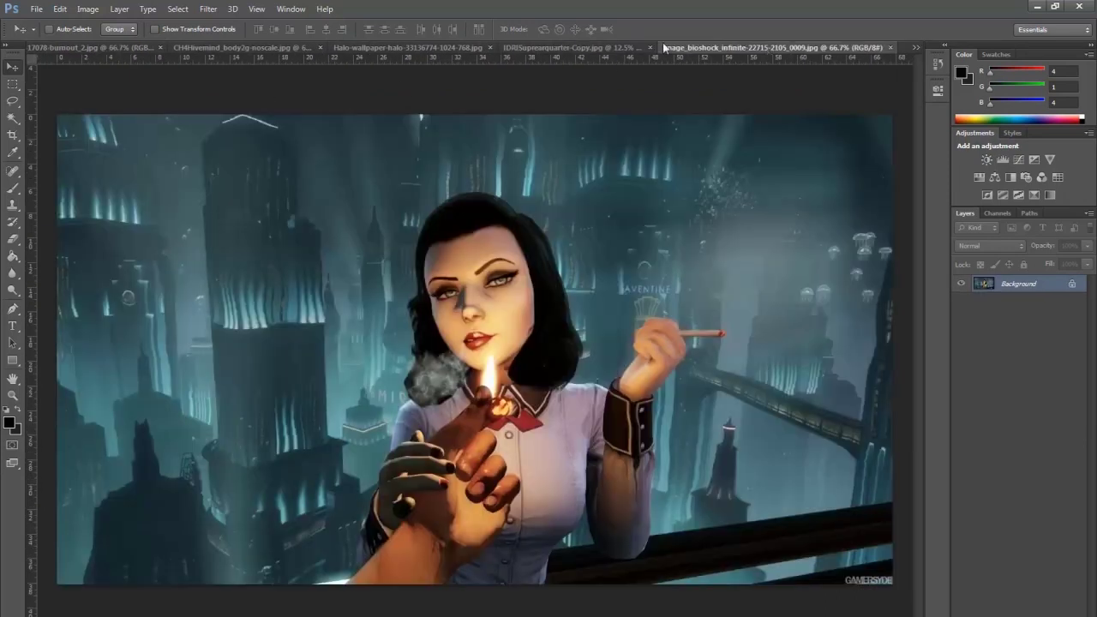
left_click(602, 48)
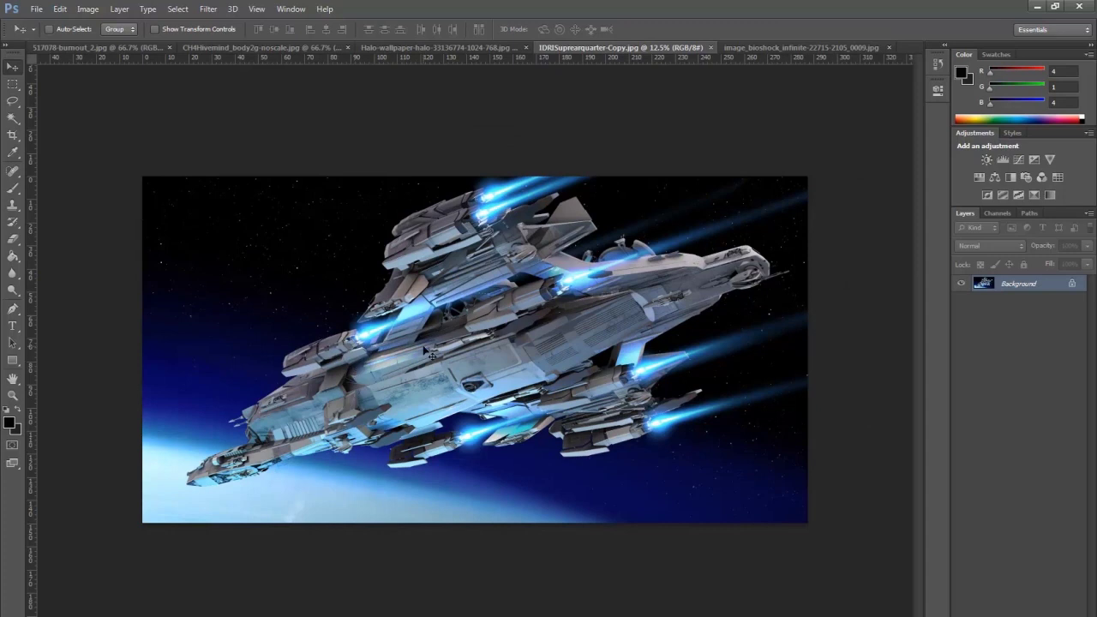
Try moving the locked spaceship background, dismiss the error, then draw and clear a rectangular selection
left_click_drag(441, 305, 467, 283)
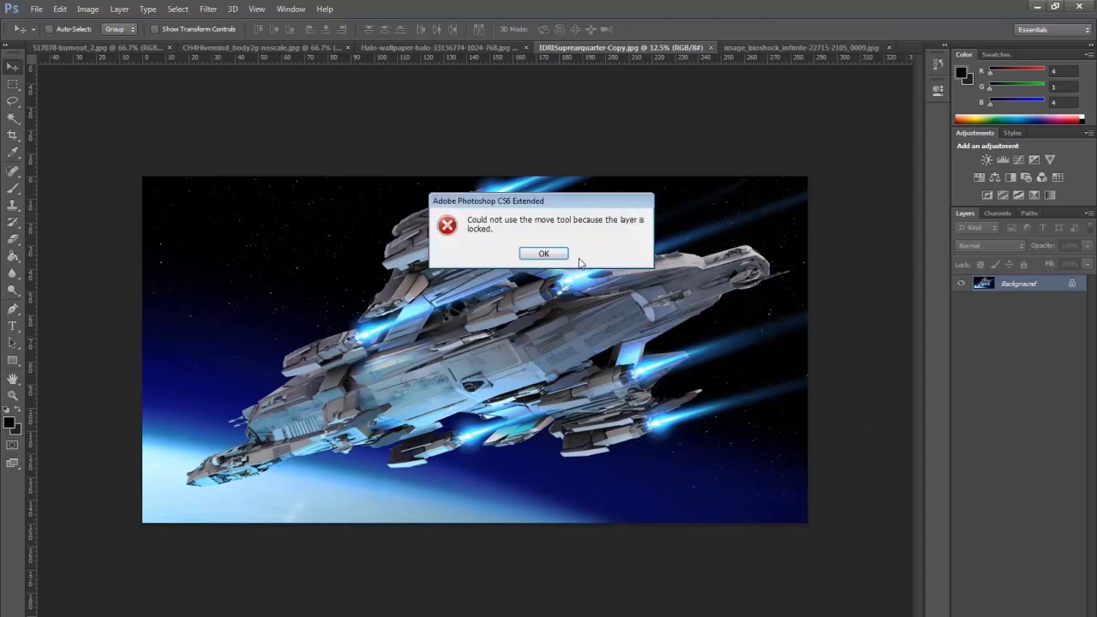
left_click(544, 253)
left_click(13, 84)
left_click_drag(300, 232, 769, 521)
left_click(404, 186)
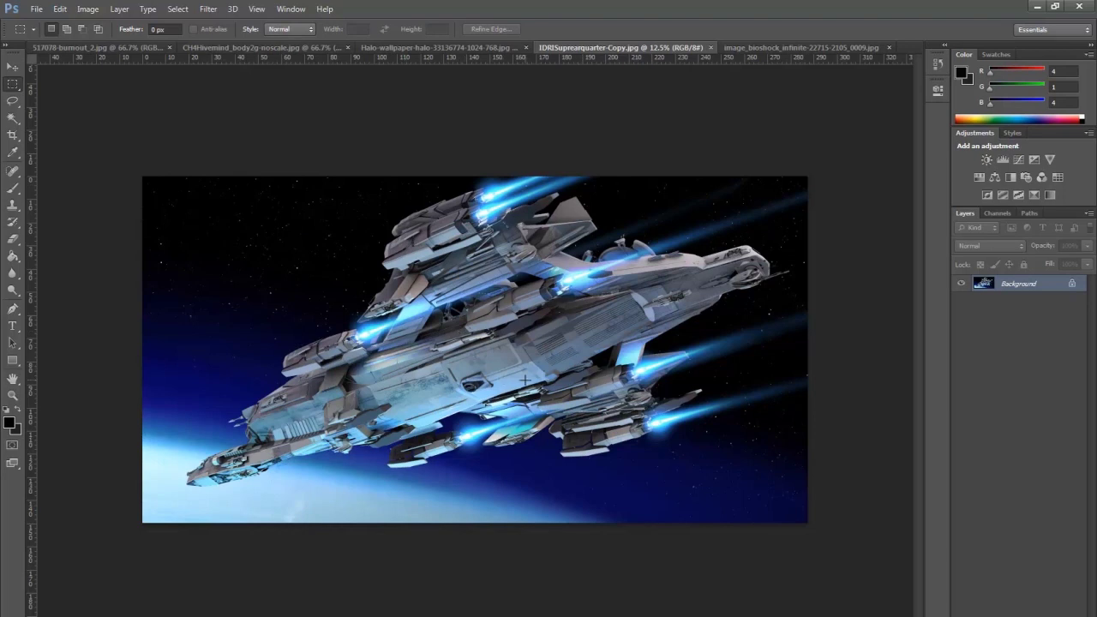
Review the BioShock, Halo, hivemind and car images, then return to the spaceship image
left_click(793, 48)
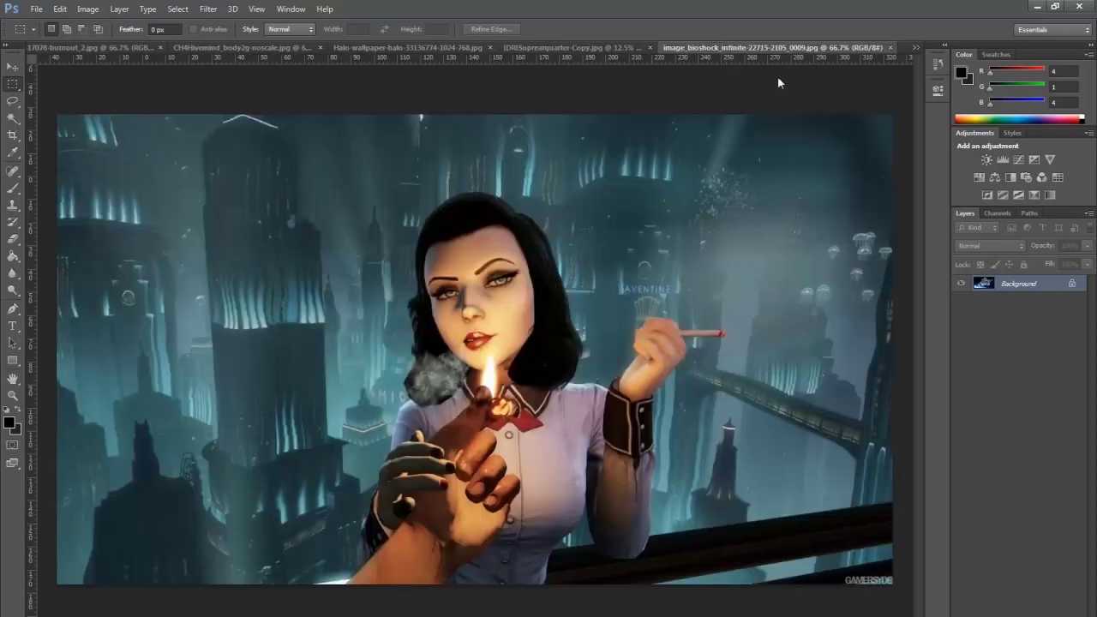
left_click(403, 48)
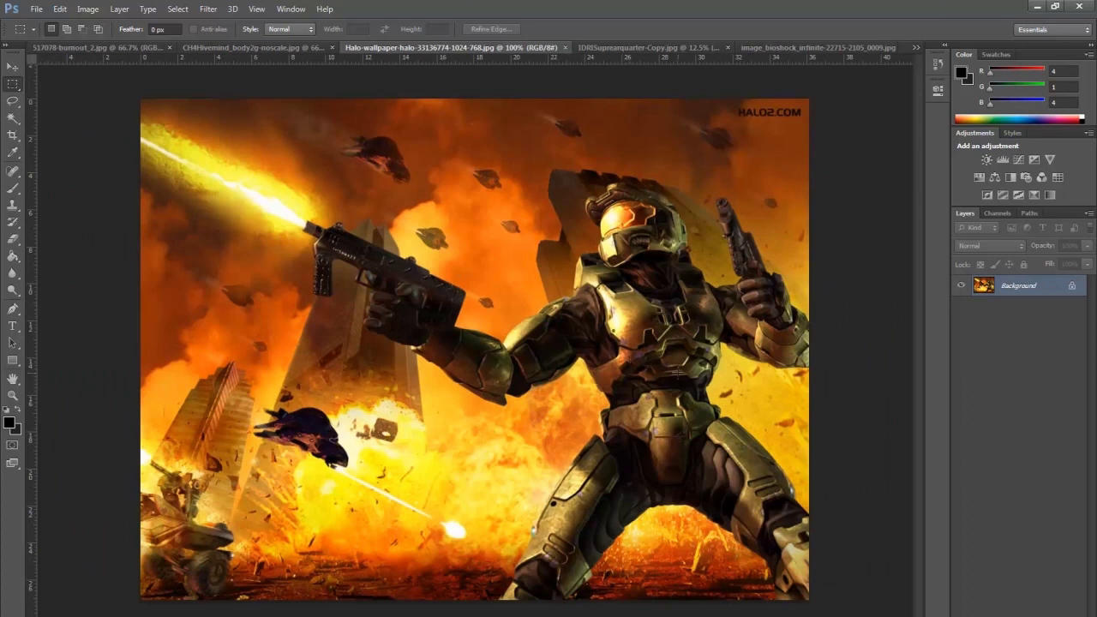
left_click(255, 46)
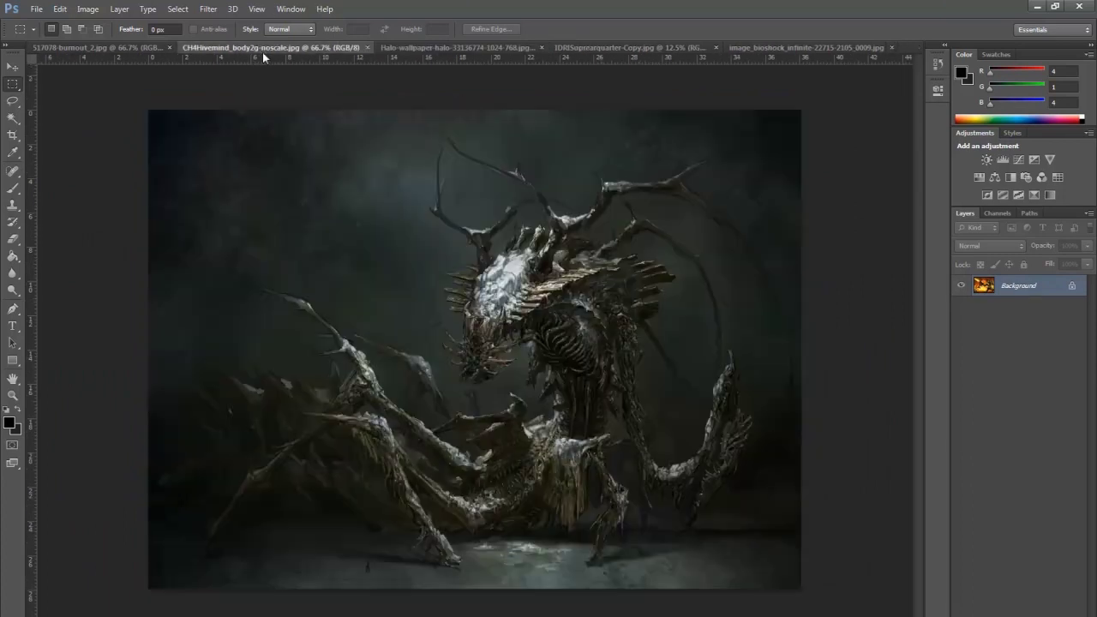
left_click(86, 48)
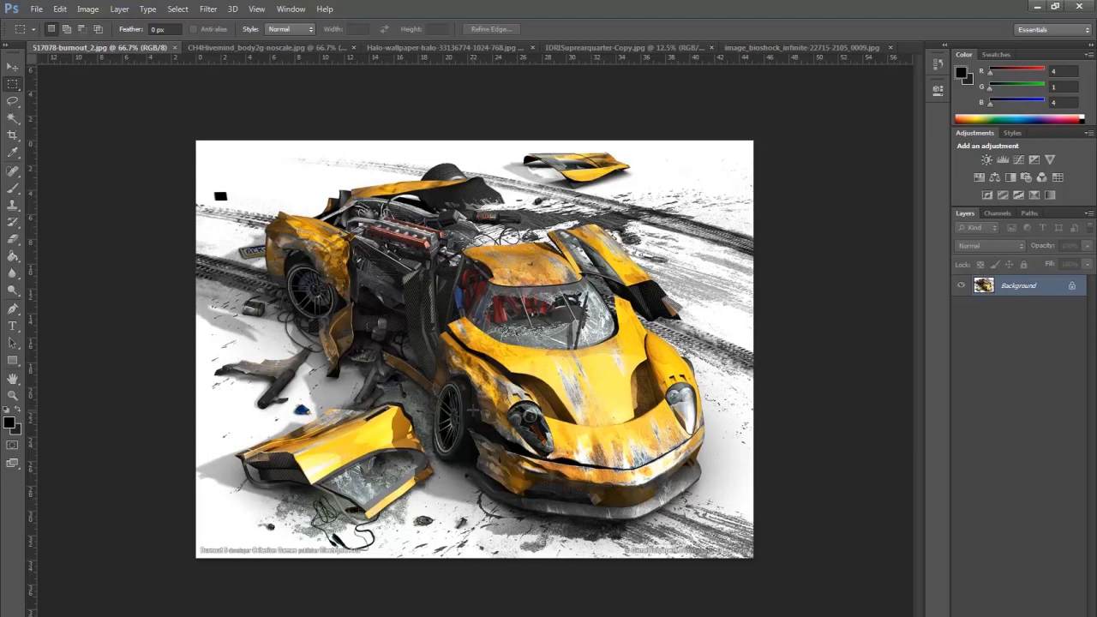
left_click(502, 47)
left_click(622, 46)
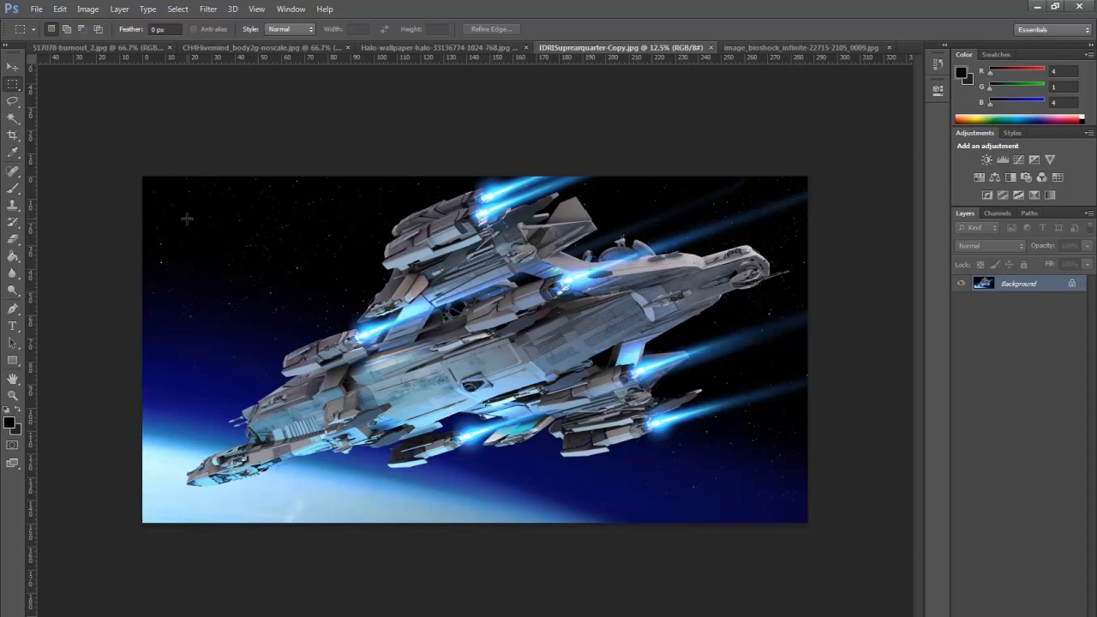
Change the canvas to 1920 × 1080 pixels, accept the clipping, then undo it
left_click(89, 9)
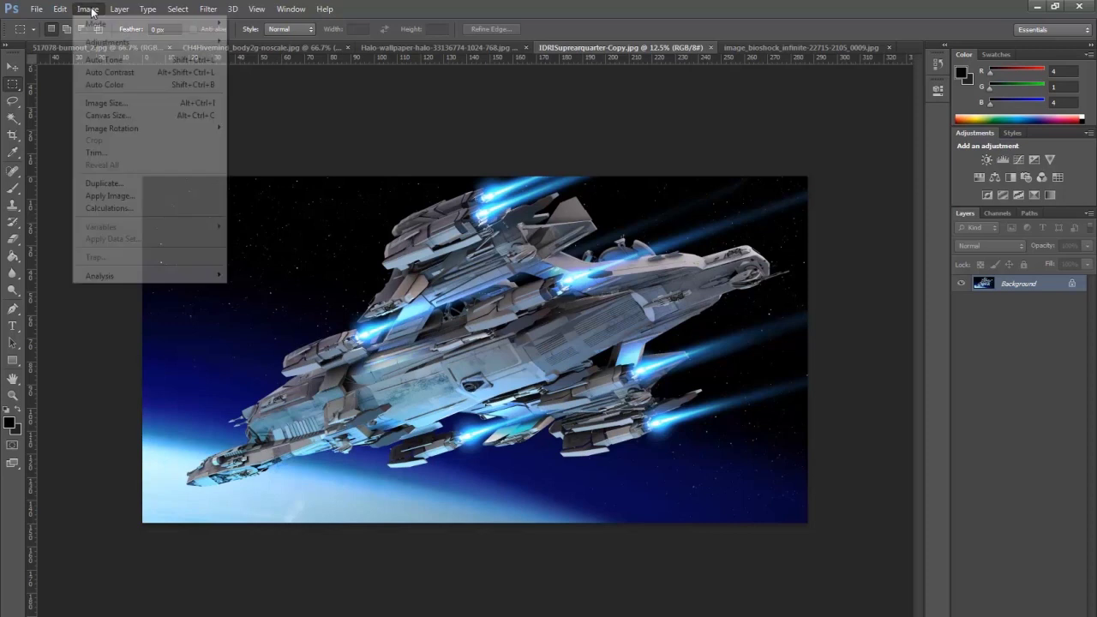
left_click(114, 116)
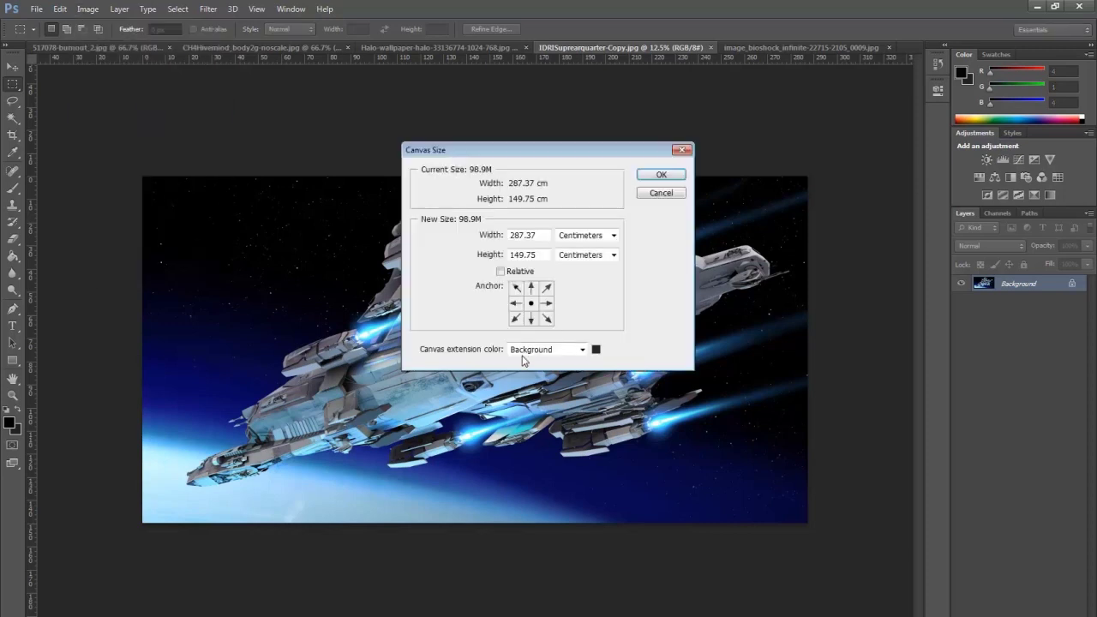
left_click(588, 235)
left_click(590, 257)
key("shift+Tab")
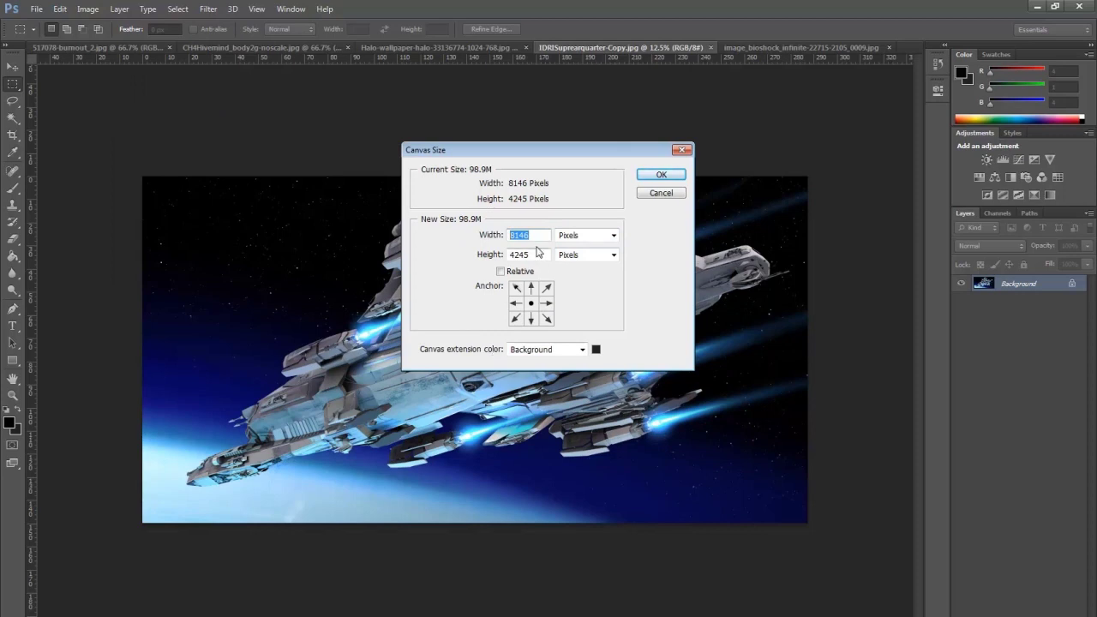
type("1920")
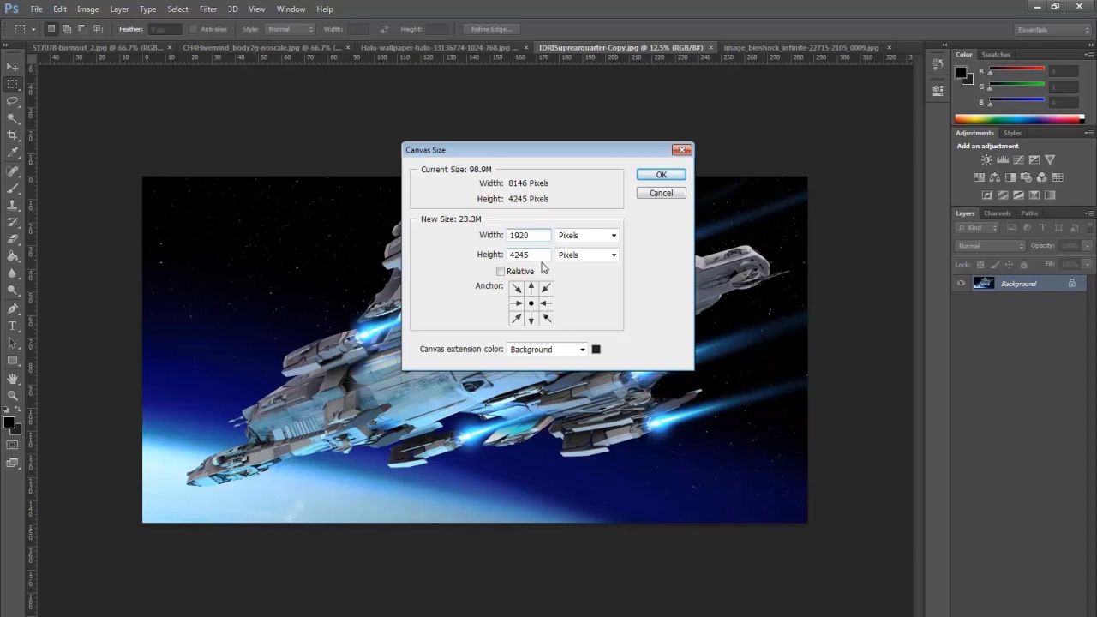
double_click(538, 255)
type("1080")
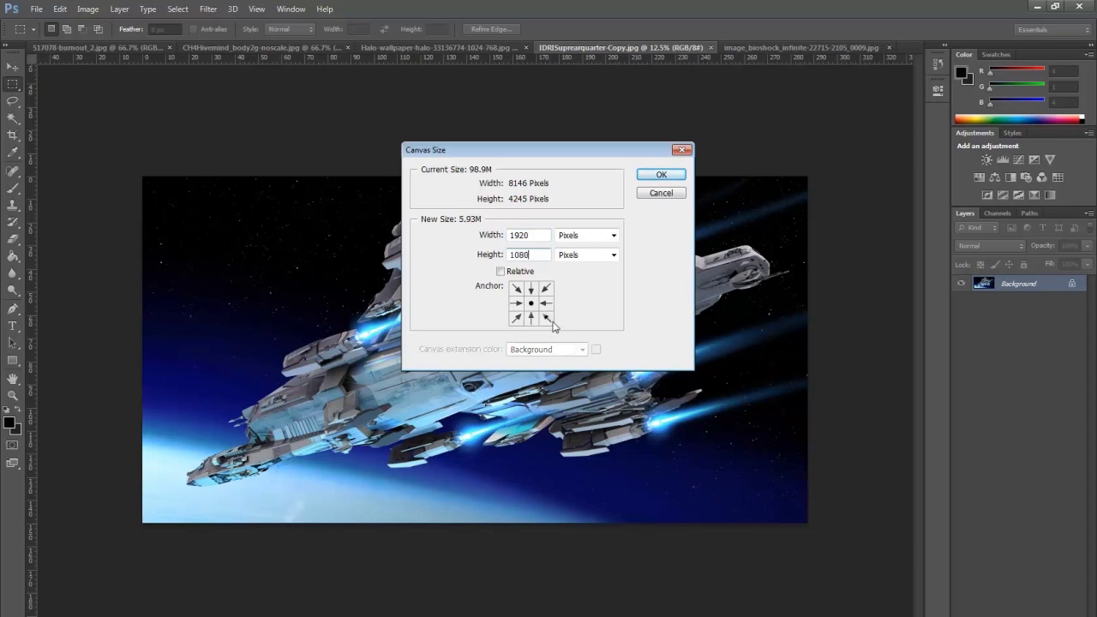
key("Up")
key("Left")
left_click(657, 177)
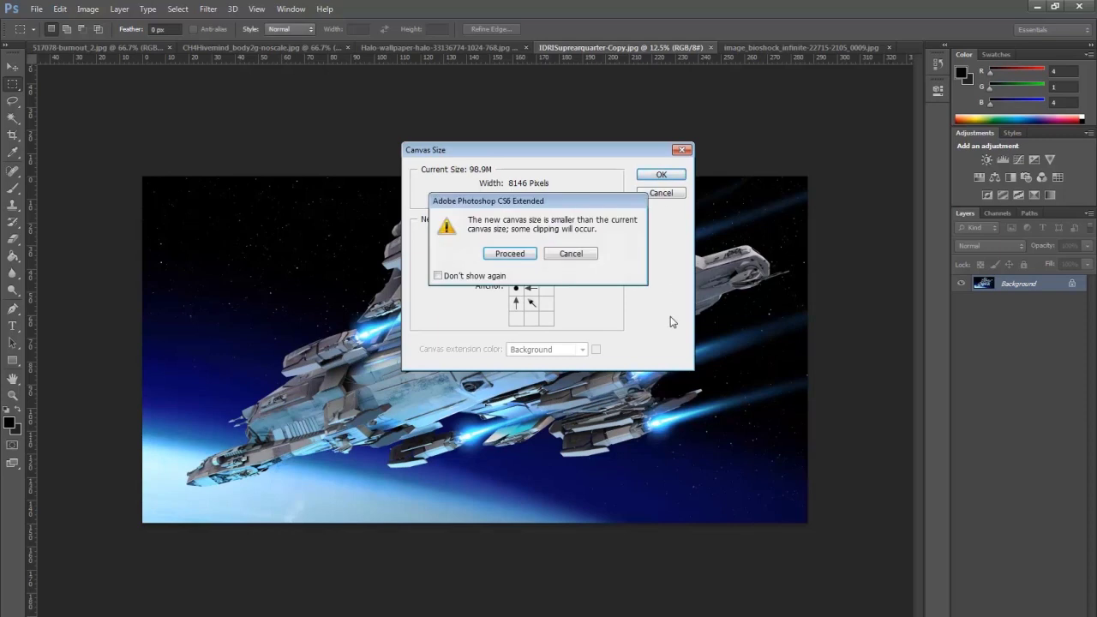
left_click(523, 256)
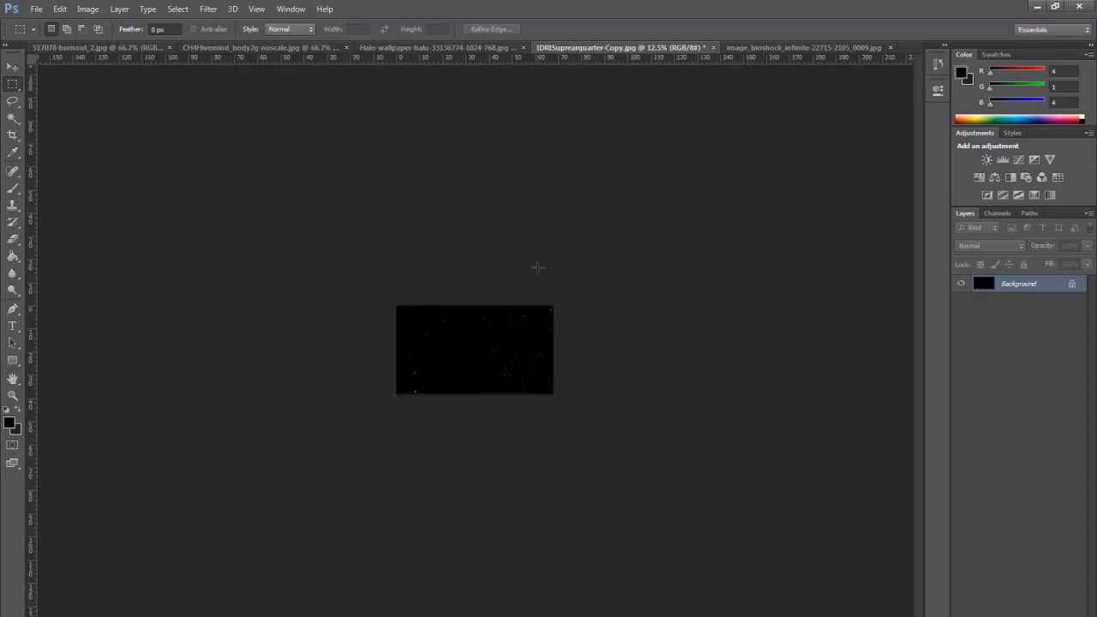
key("ctrl+z")
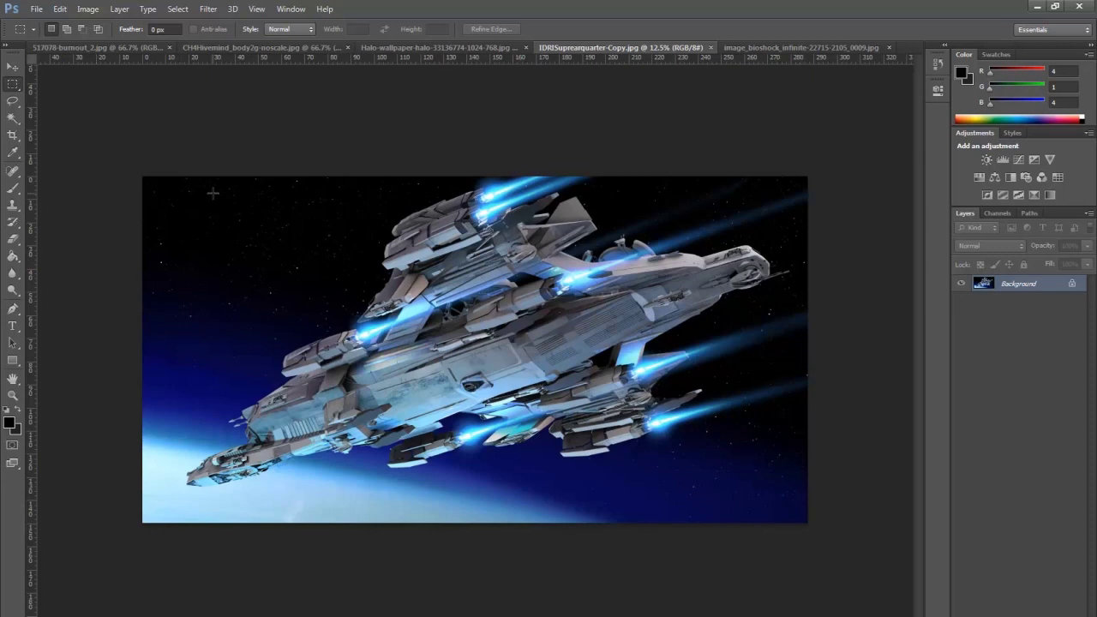
Select the lower-left region of the spaceship image and crop to it
left_click_drag(213, 193, 398, 337)
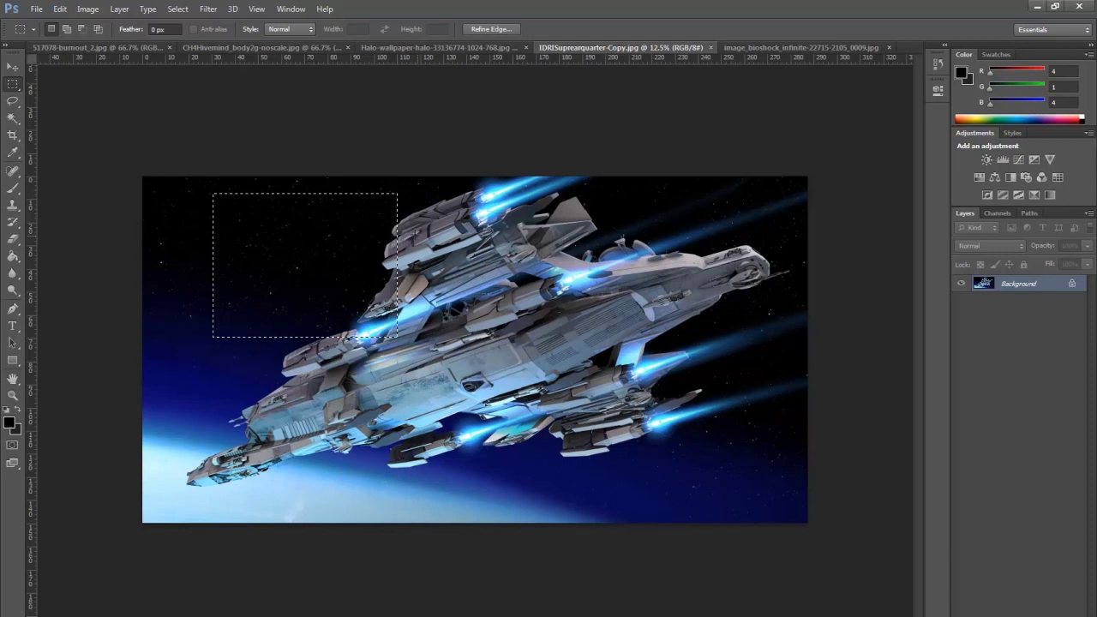
left_click(416, 232)
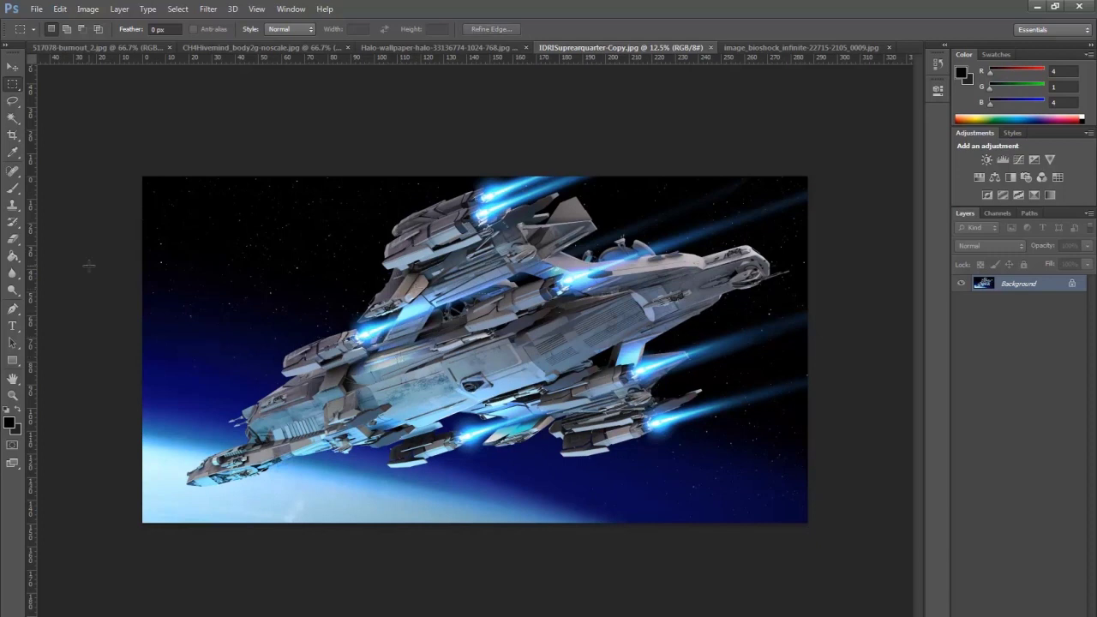
left_click_drag(147, 292, 503, 503)
left_click(88, 8)
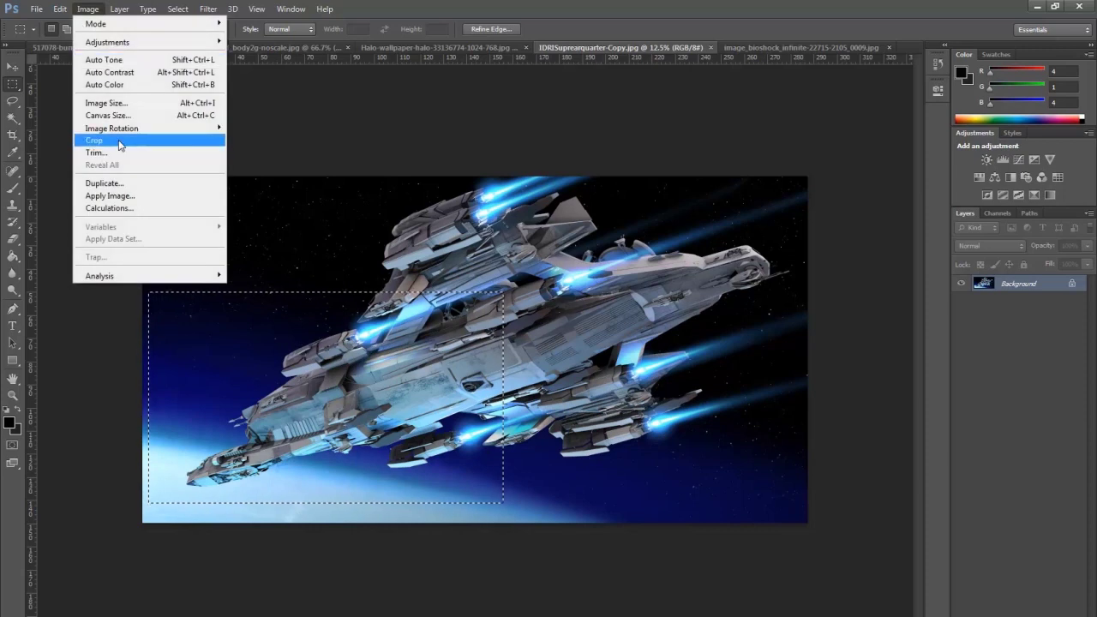
left_click(114, 142)
key("ctrl+d")
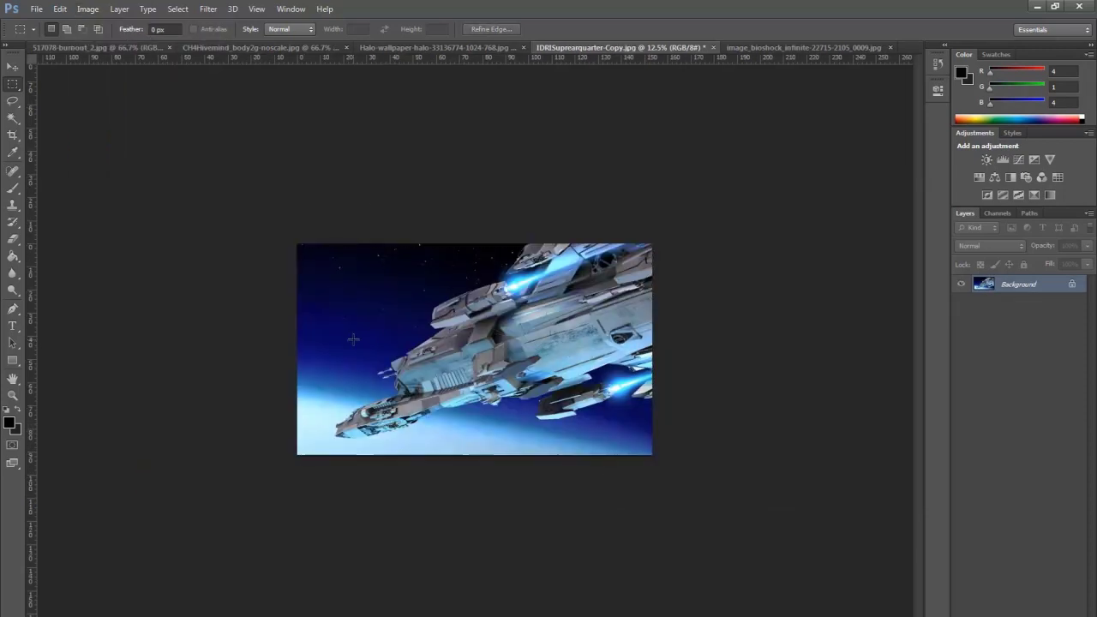
Resize the image to 1920 pixels wide (1144 high) with proportions kept
left_click(90, 9)
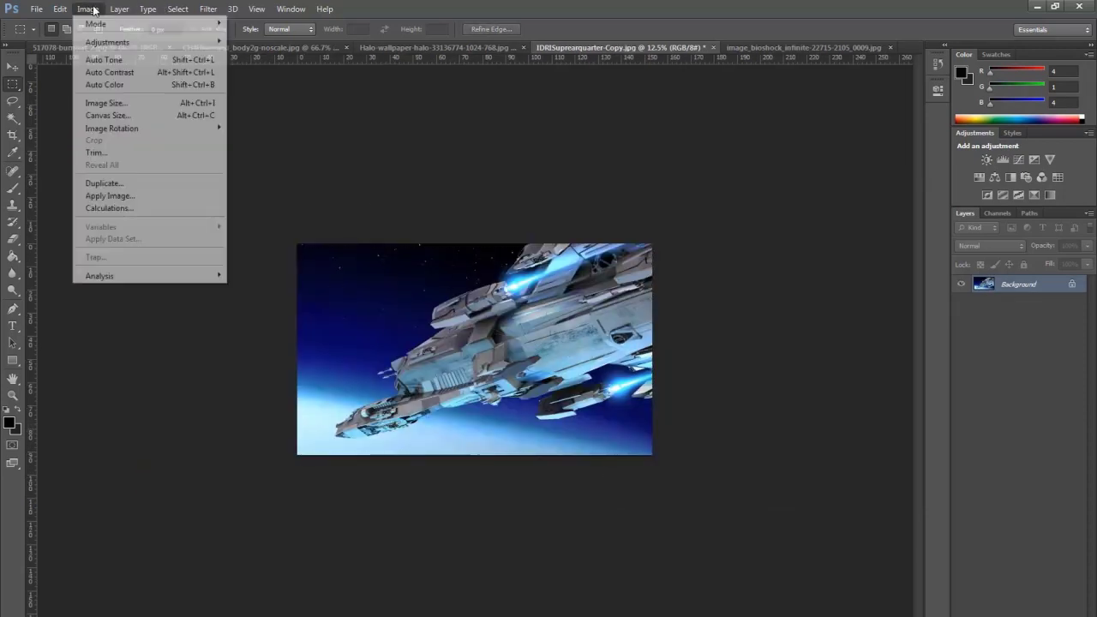
left_click(114, 106)
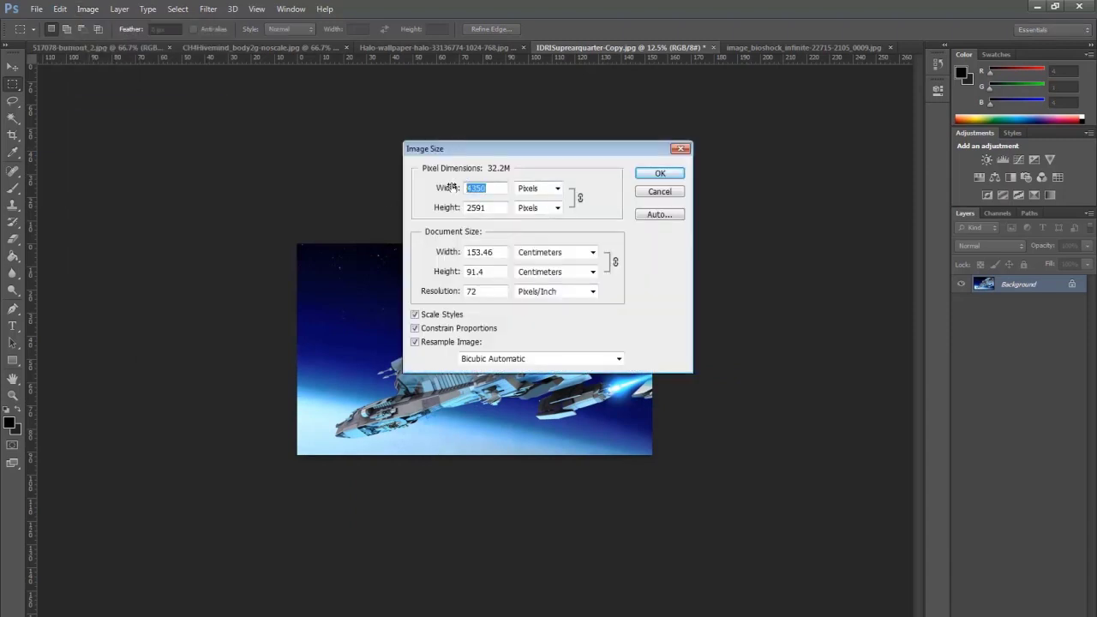
type("1920")
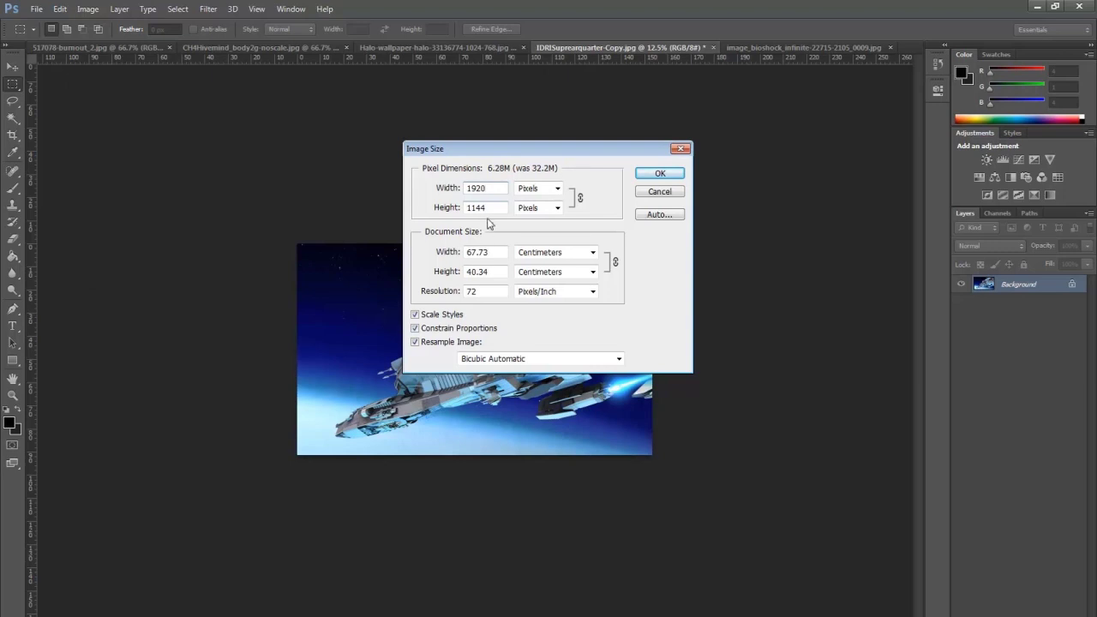
left_click_drag(490, 210, 458, 209)
type("080")
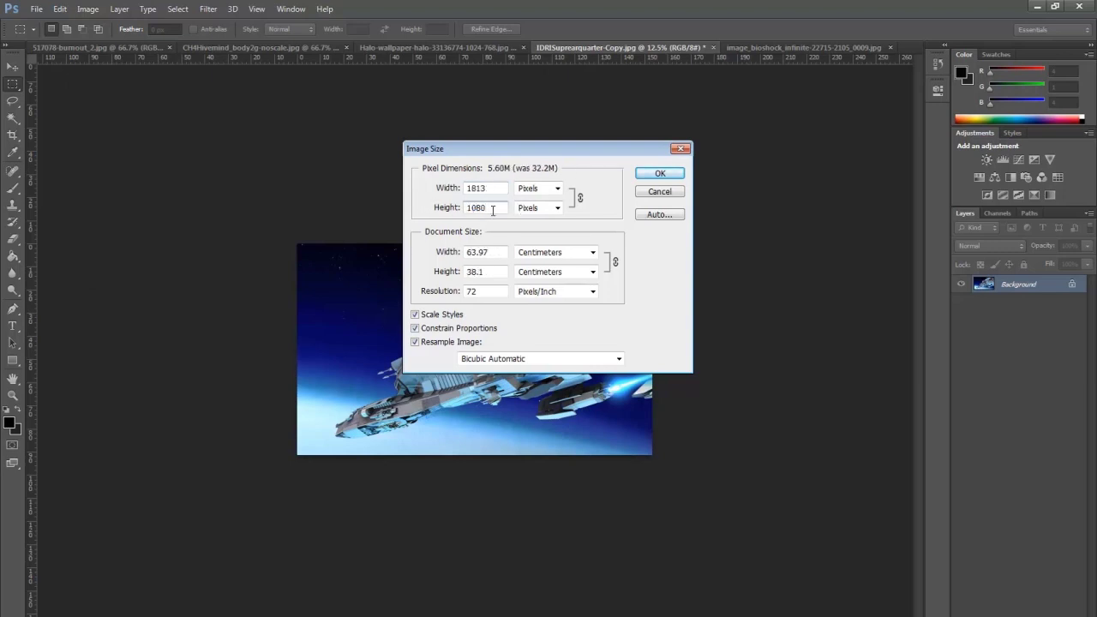
double_click(494, 189)
type("1920")
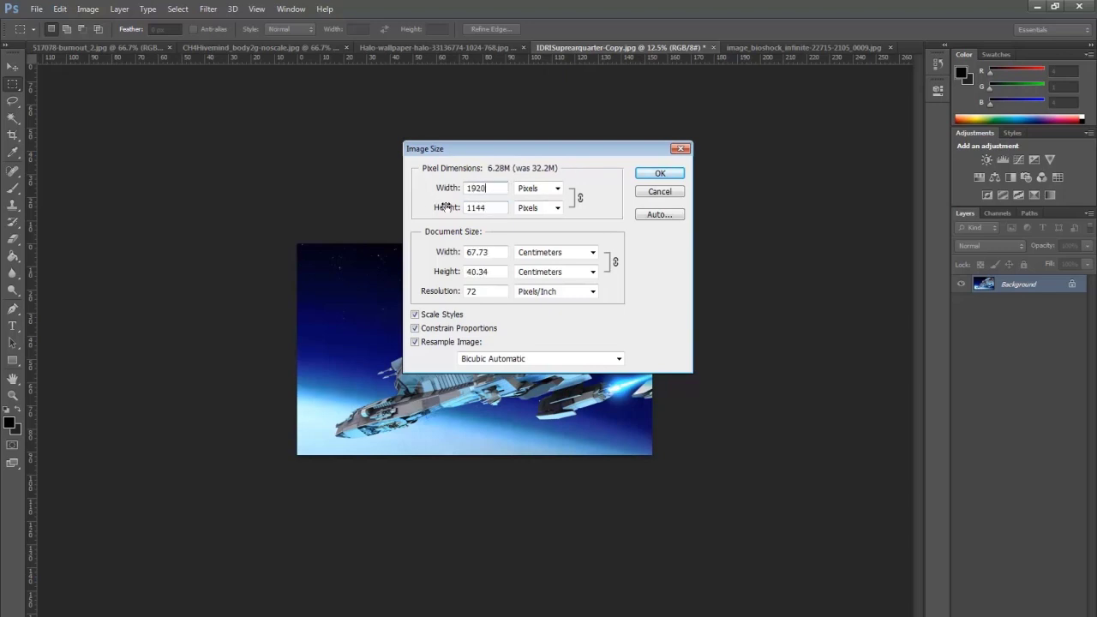
double_click(493, 189)
left_click(495, 213)
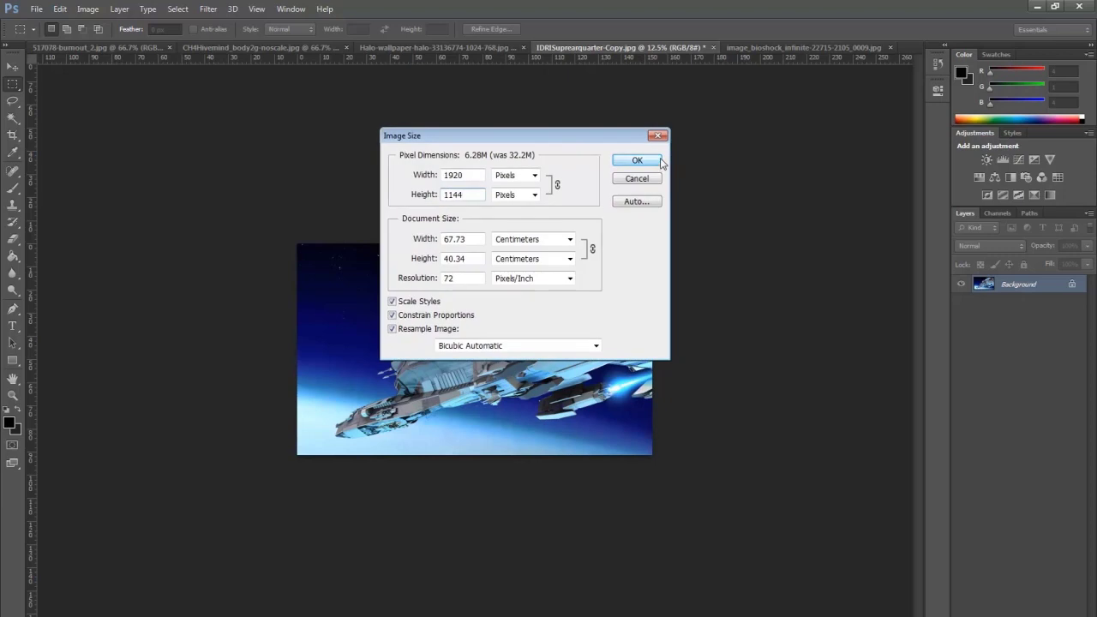
left_click(648, 162)
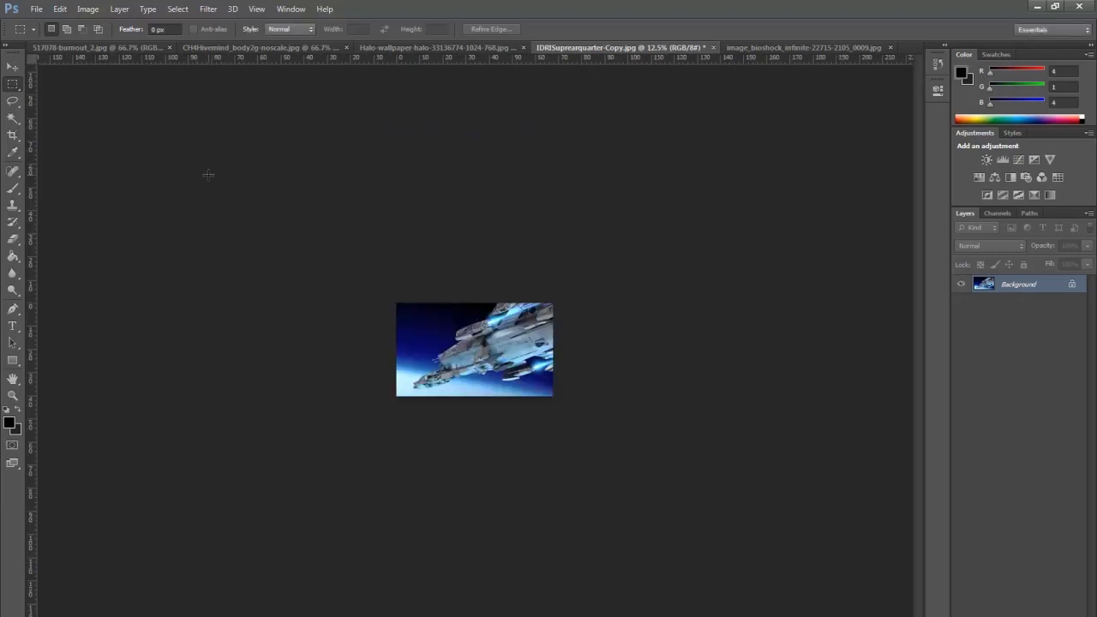
key("ctrl+plus")
key("ctrl+plus")
key("ctrl+plus")
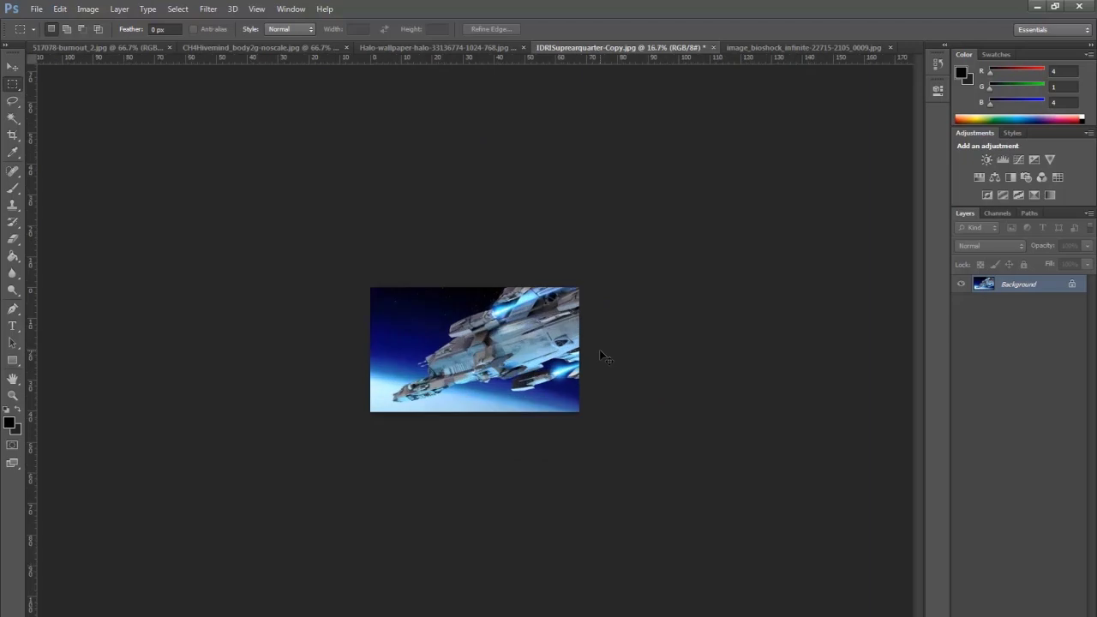
key("ctrl+plus")
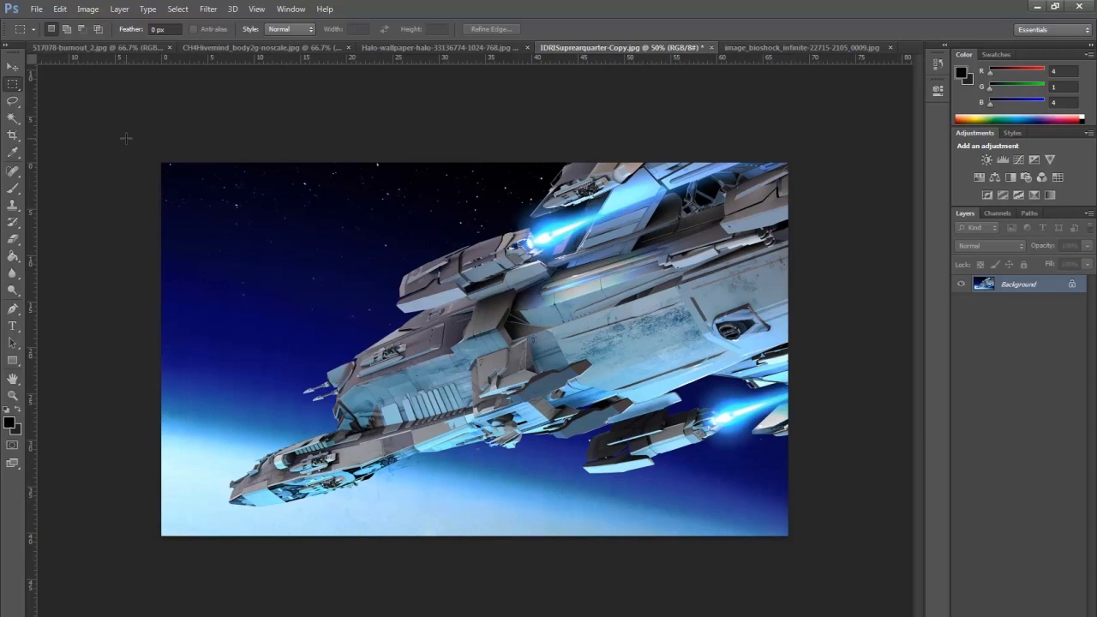
left_click_drag(162, 163, 203, 197)
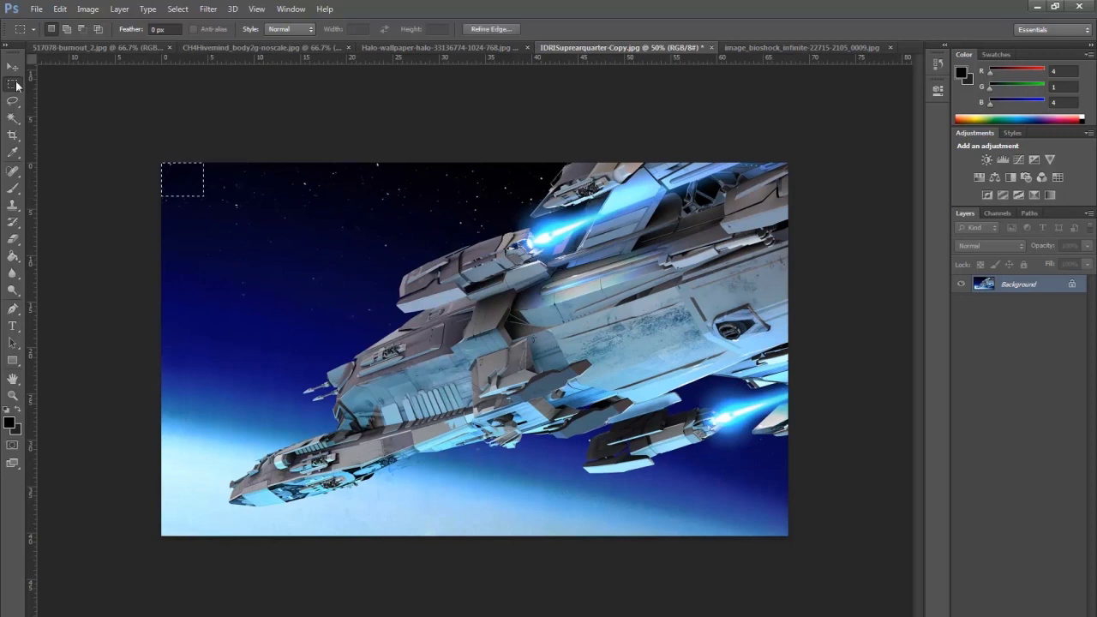
left_click(117, 122)
left_click_drag(162, 163, 254, 253)
left_click(279, 11)
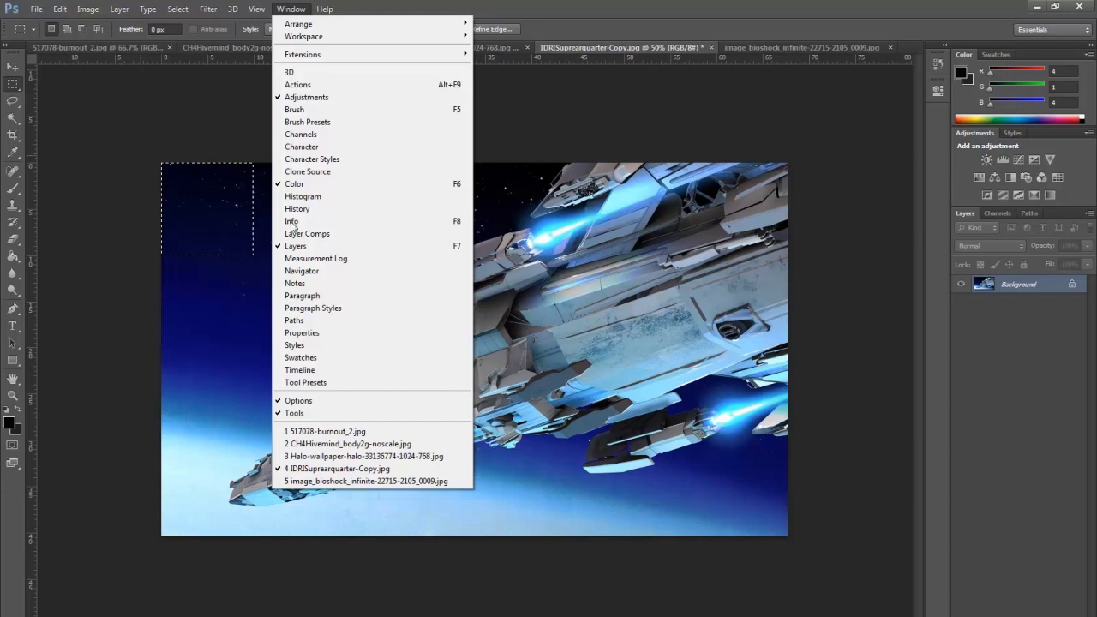
key("Escape")
key("ctrl+d")
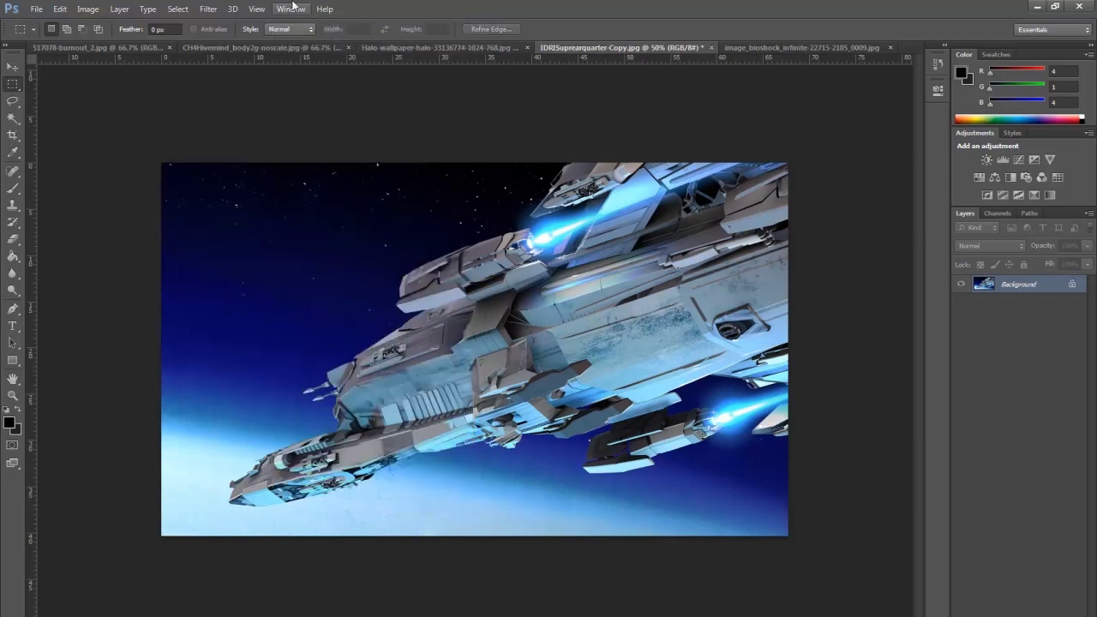
Open the Info panel with Actual Color first, RGB Color second readout, and Pixels ruler units
left_click(290, 10)
left_click(291, 221)
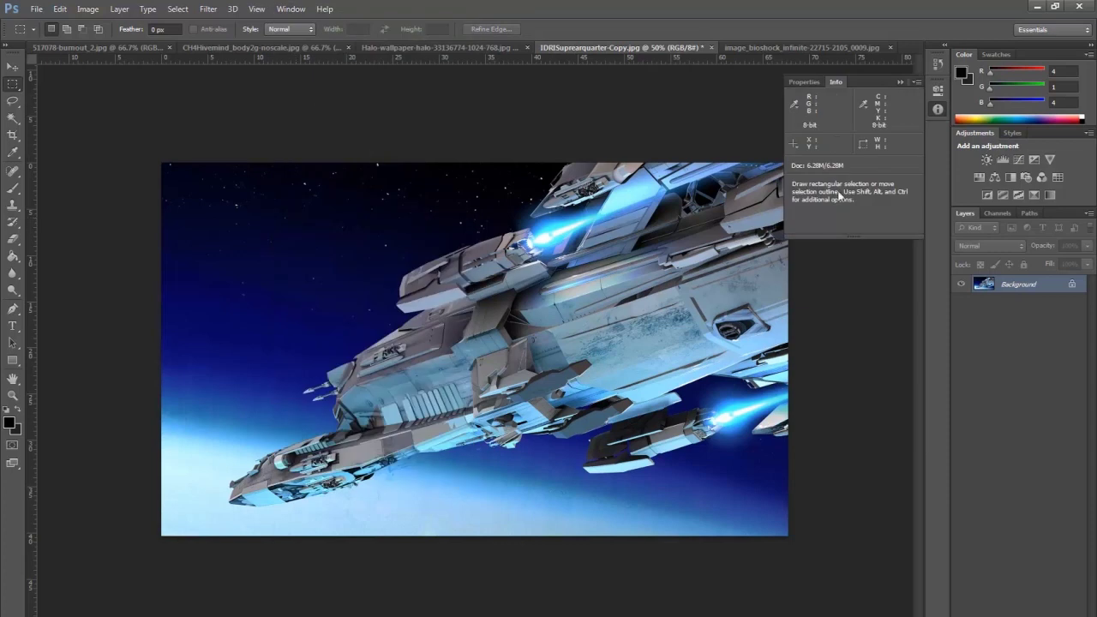
left_click(916, 82)
left_click(945, 83)
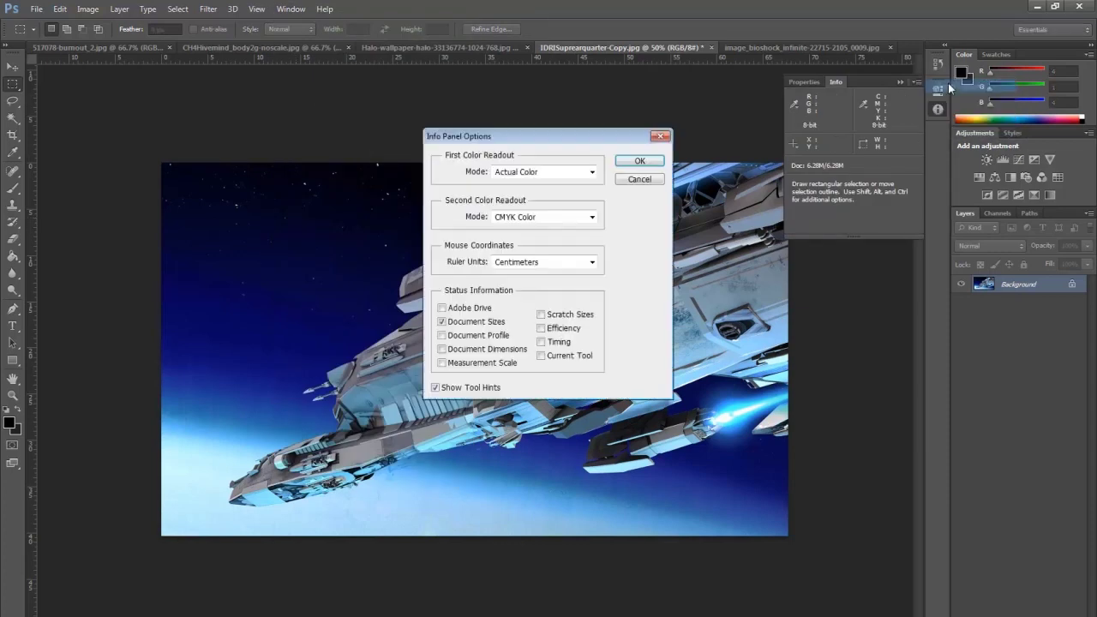
left_click(555, 218)
left_click(540, 273)
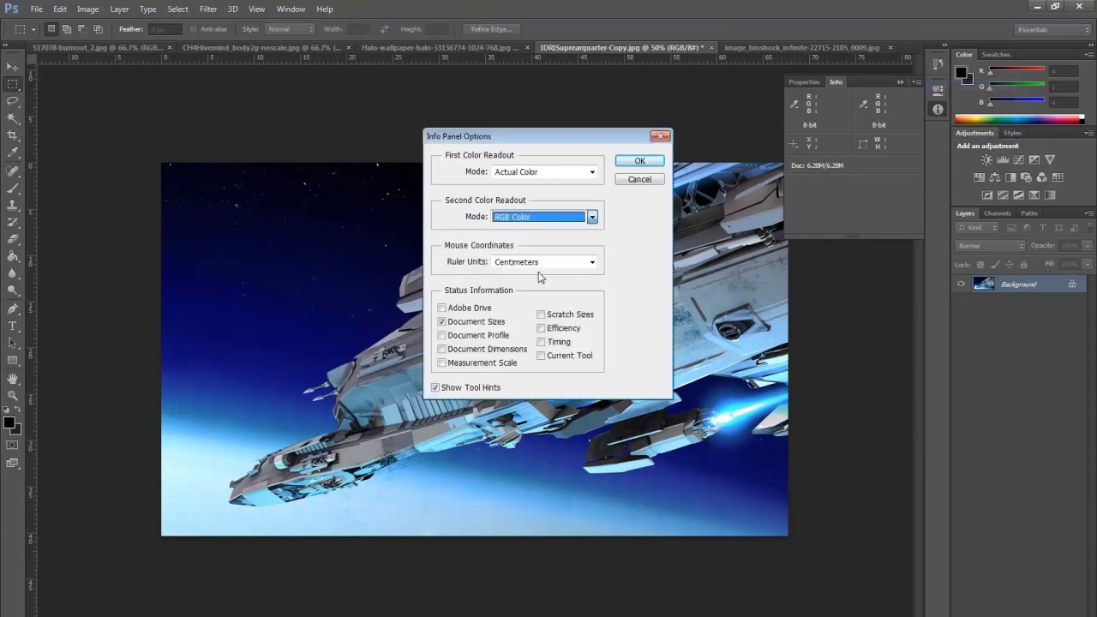
left_click(592, 175)
left_click(592, 173)
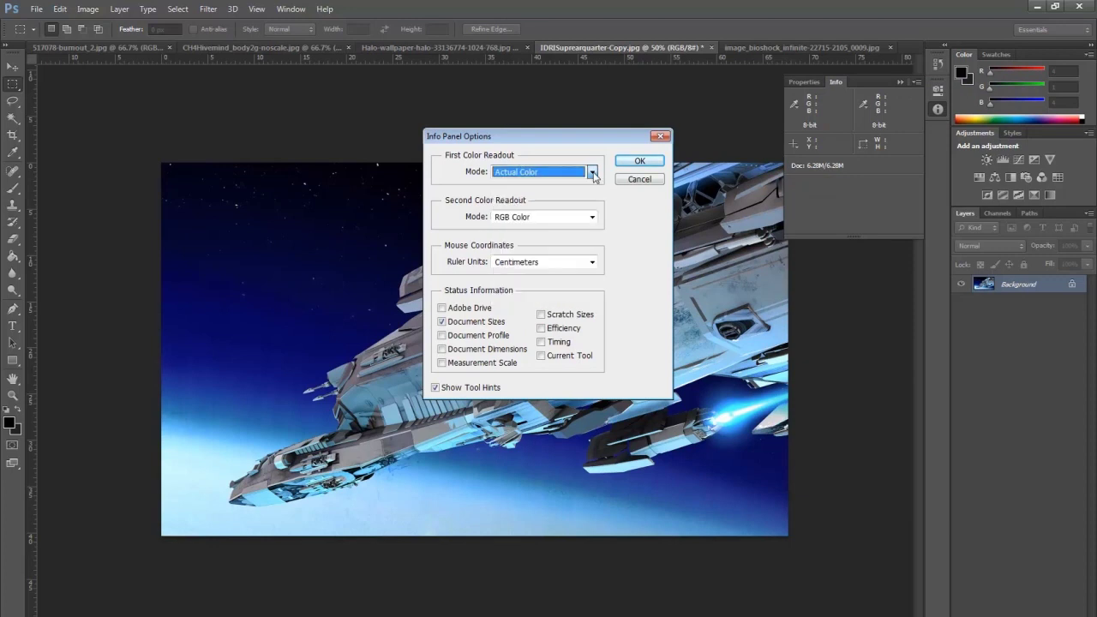
left_click(591, 261)
left_click(587, 273)
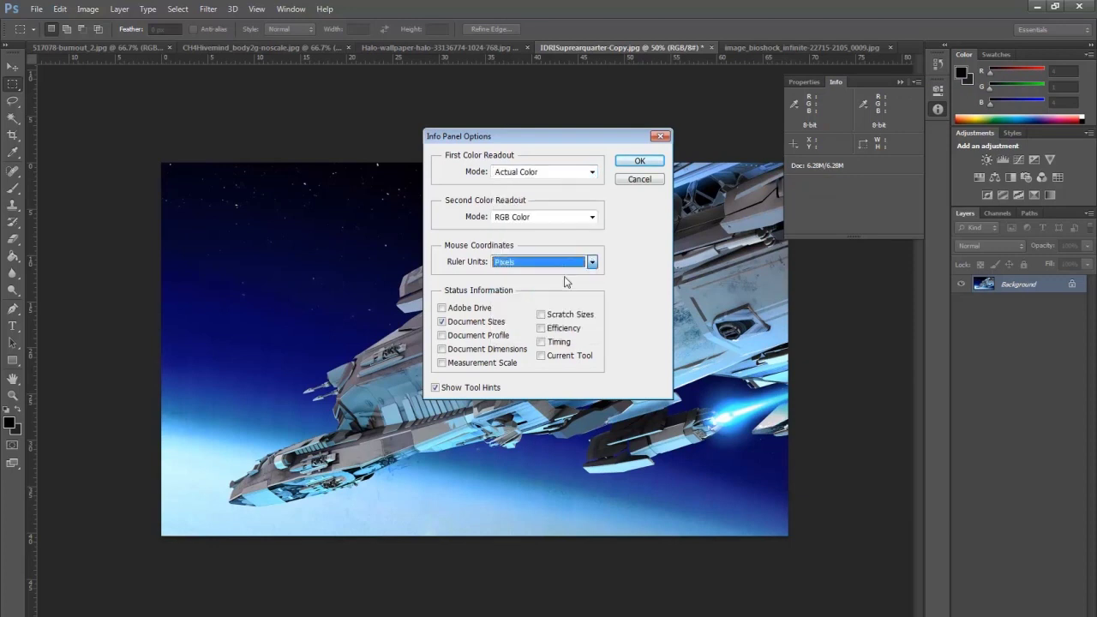
left_click(639, 162)
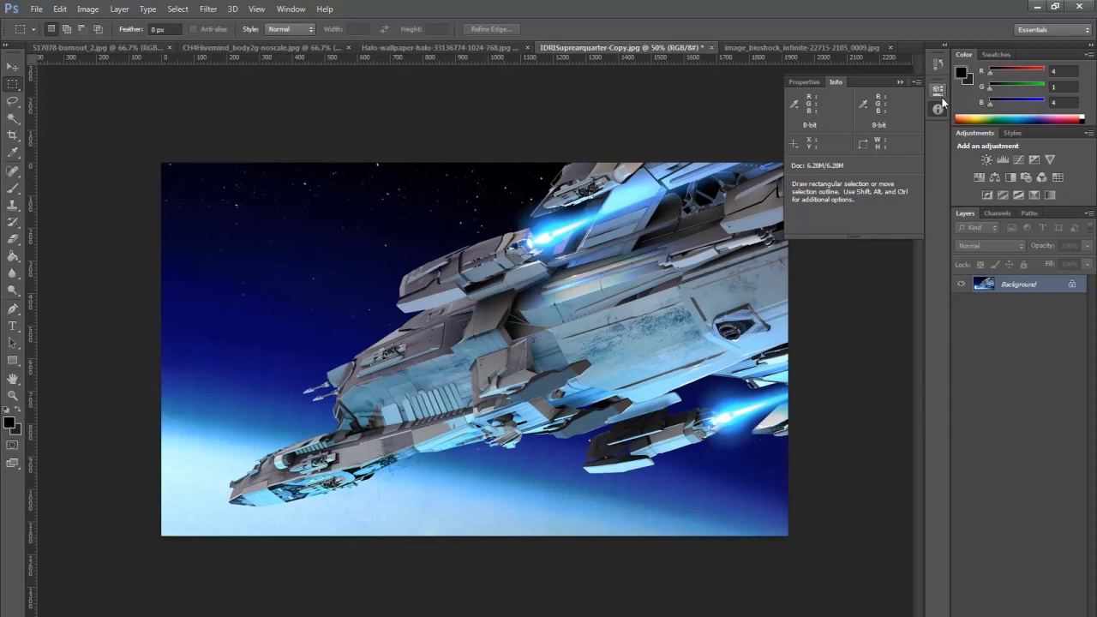
left_click(762, 183)
Draw a marquee from the top-left, shift it 16 pixels down, and crop to it
left_click_drag(162, 163, 813, 514)
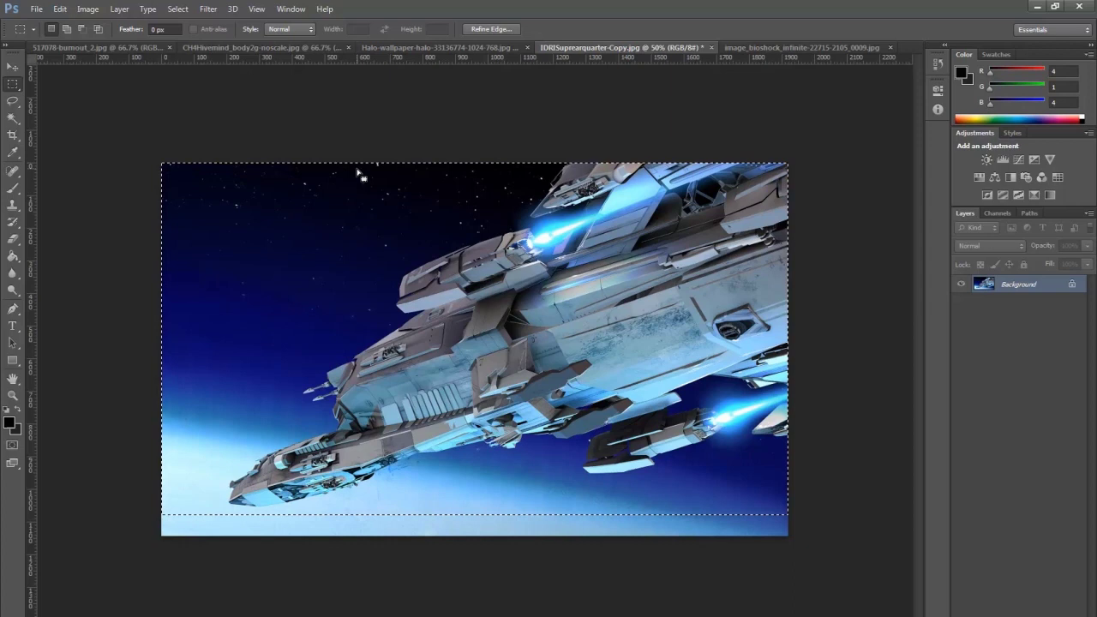
left_click_drag(360, 169, 357, 177)
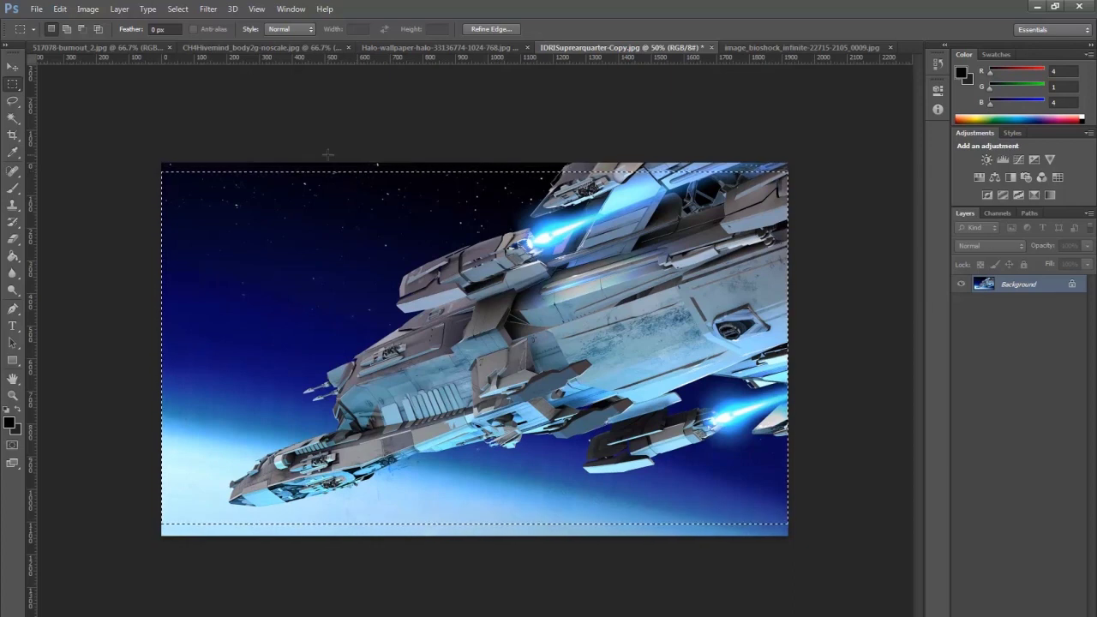
left_click(89, 9)
left_click(101, 140)
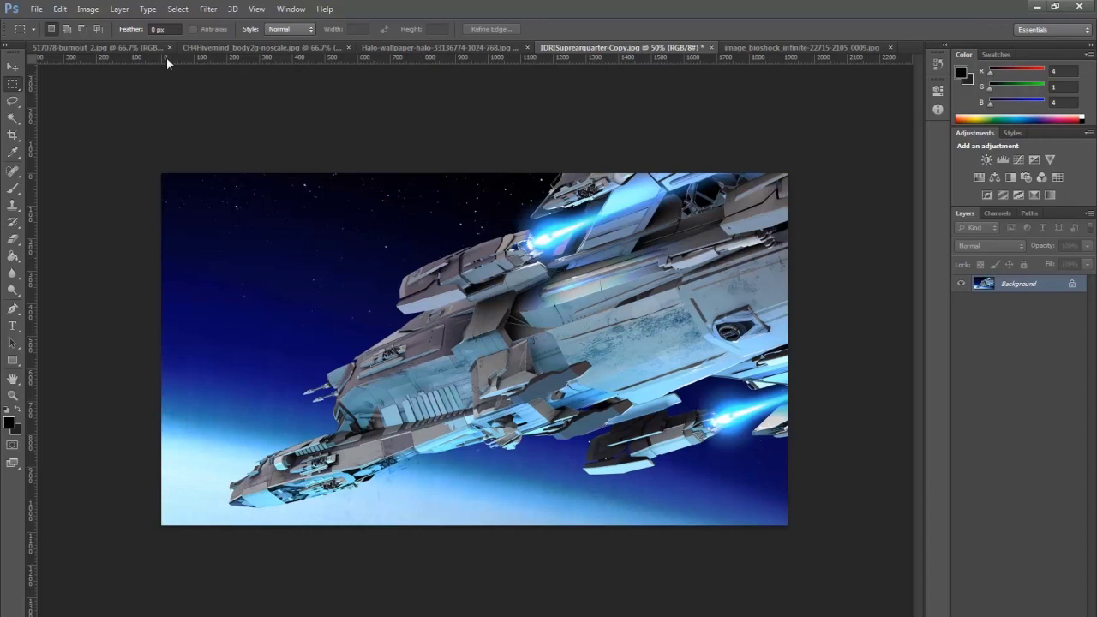
Resize the image to 1280 × 720 pixels and view it at 100%
left_click(88, 10)
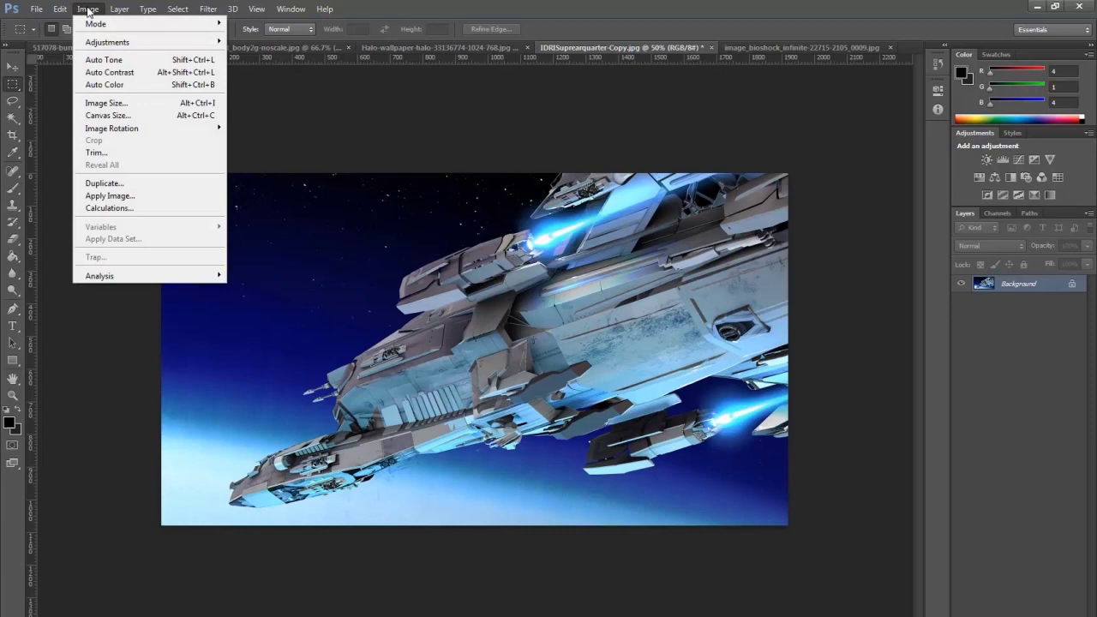
left_click(111, 106)
left_click_drag(454, 196, 380, 203)
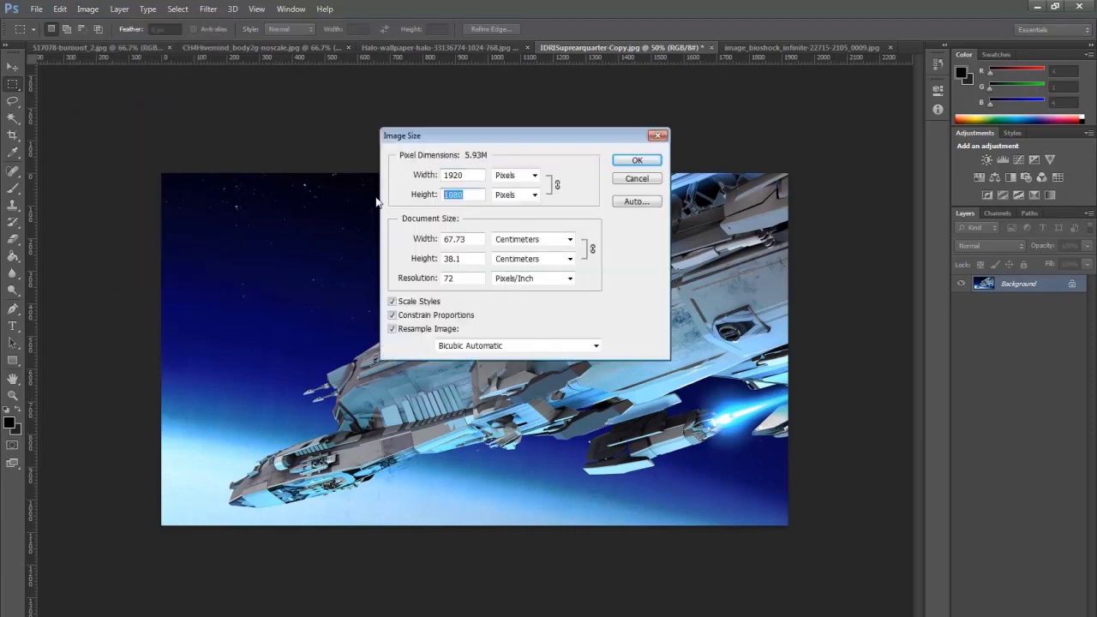
type("720")
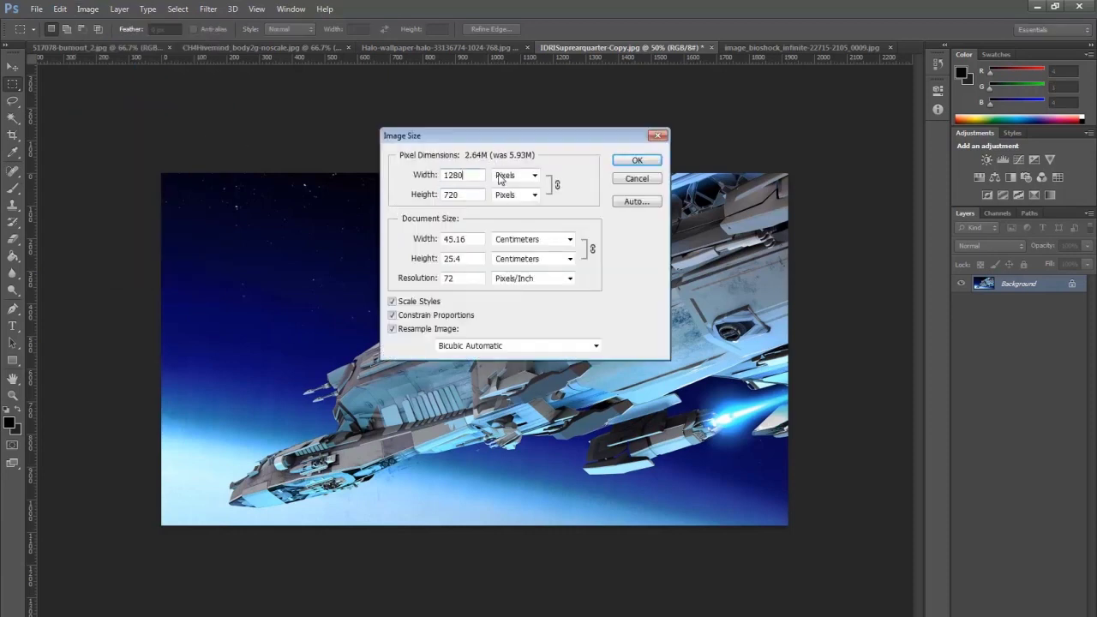
left_click(639, 161)
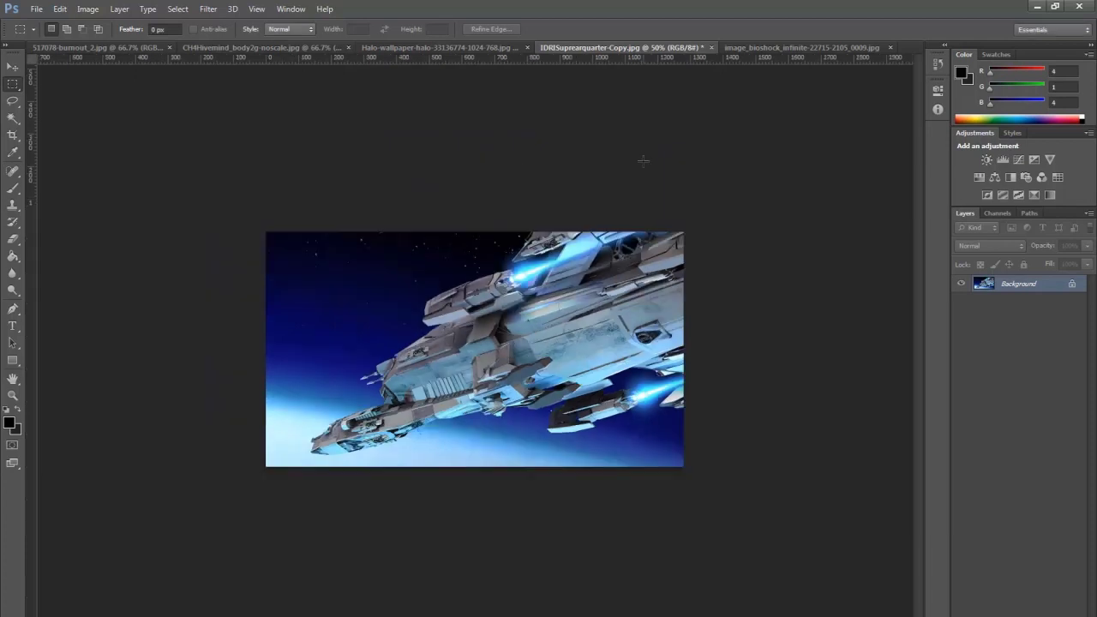
key("ctrl+1")
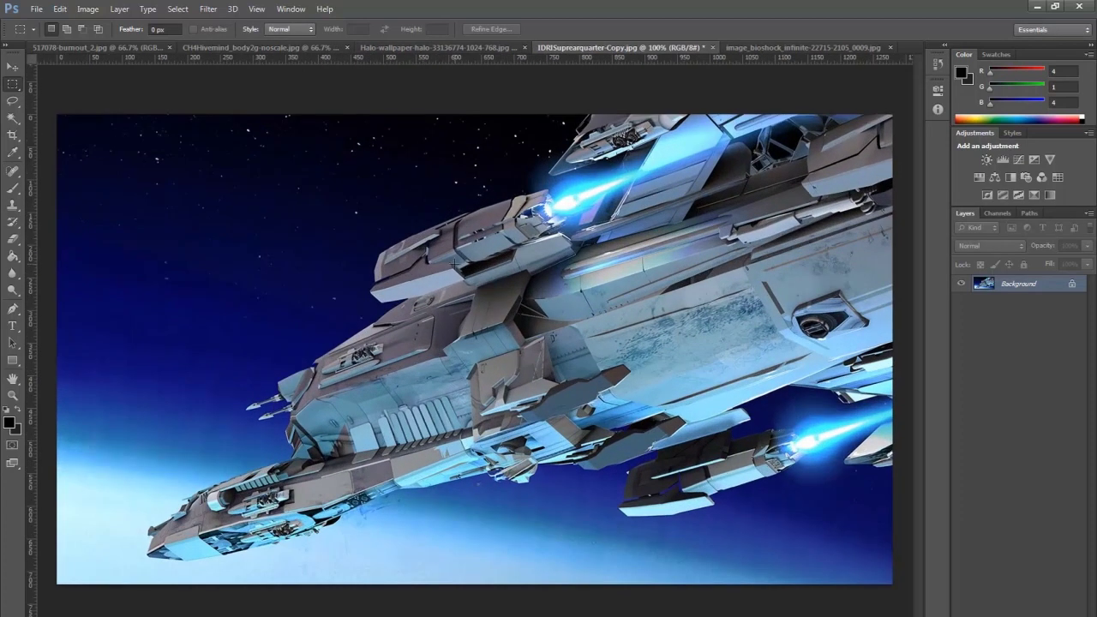
Save the image as Mood Board demo.psd in Photoshop format in the Mood Board folder
left_click(36, 9)
left_click(52, 162)
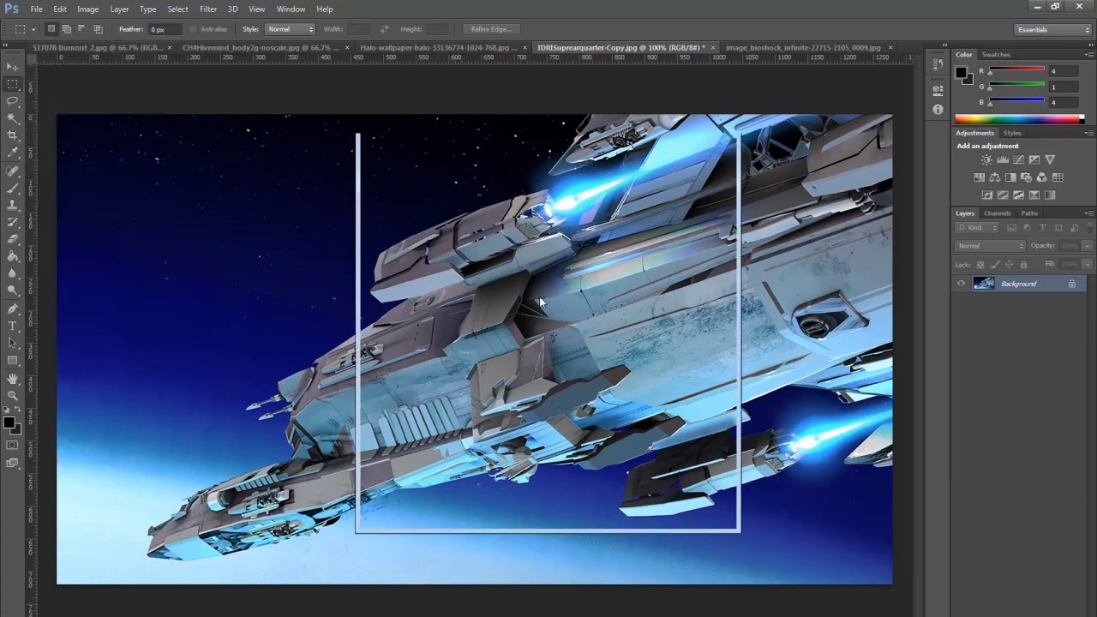
left_click(625, 145)
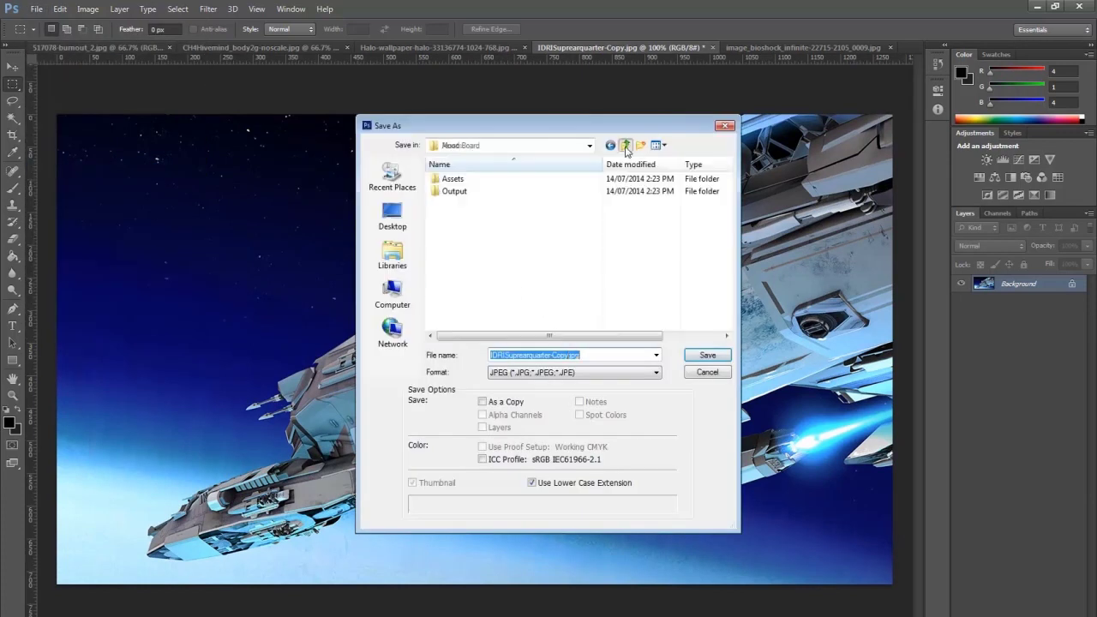
left_click(576, 374)
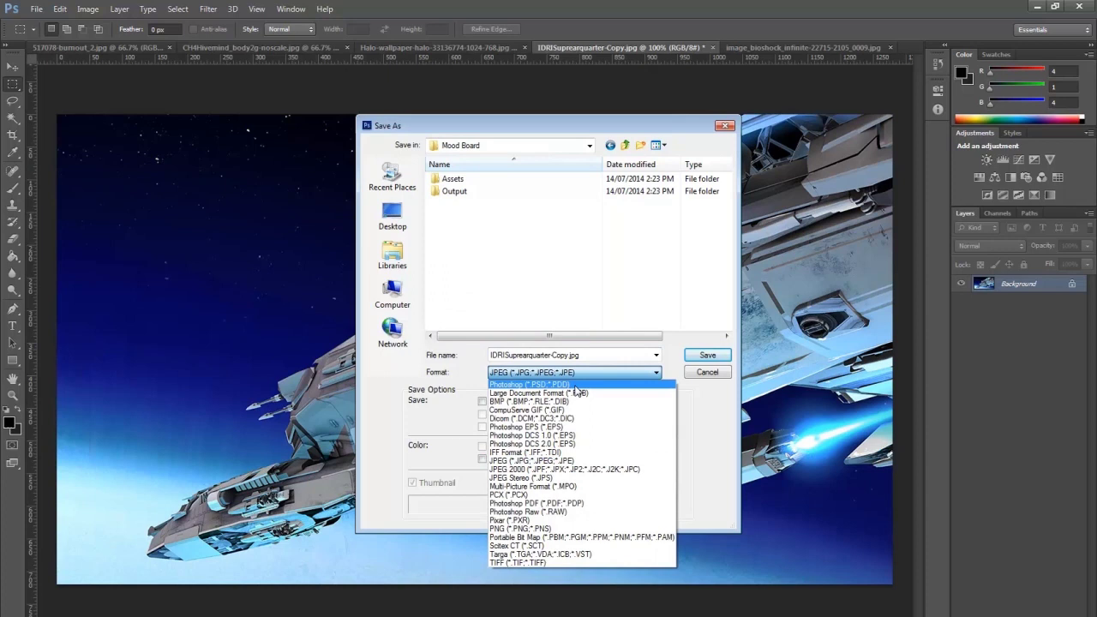
left_click(576, 384)
left_click(565, 357)
left_click_drag(569, 359, 473, 358)
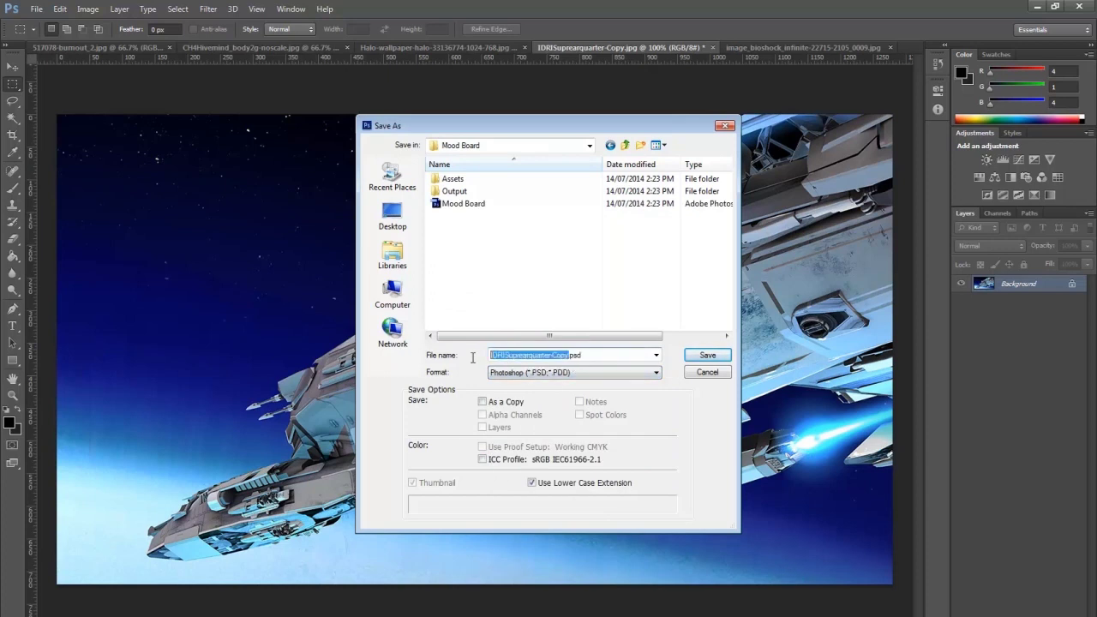
type("Mood Board demo")
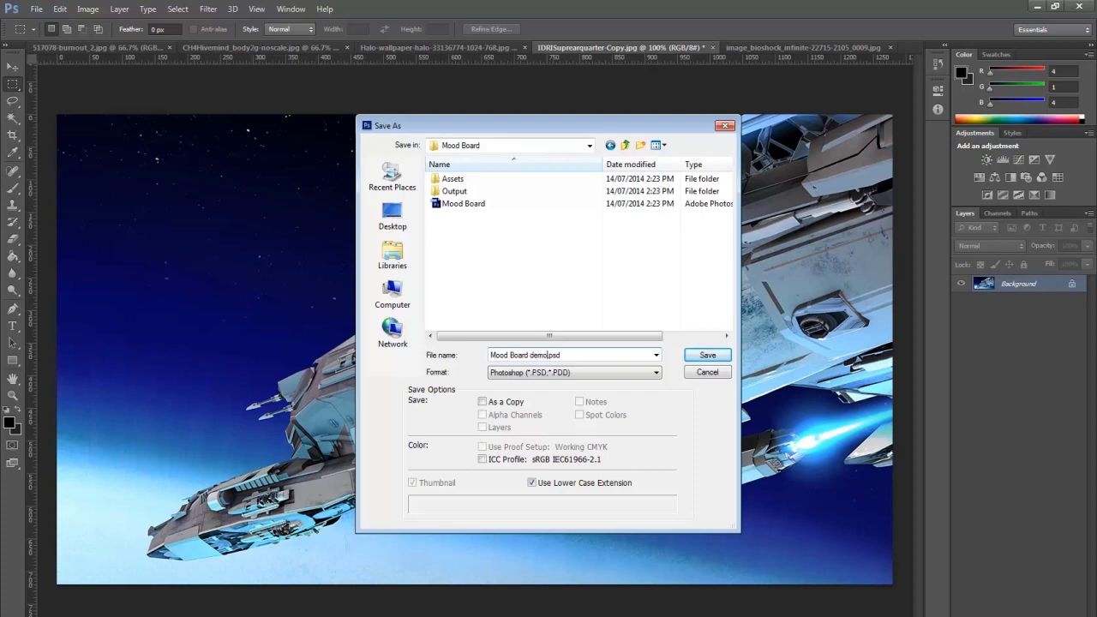
key("Return")
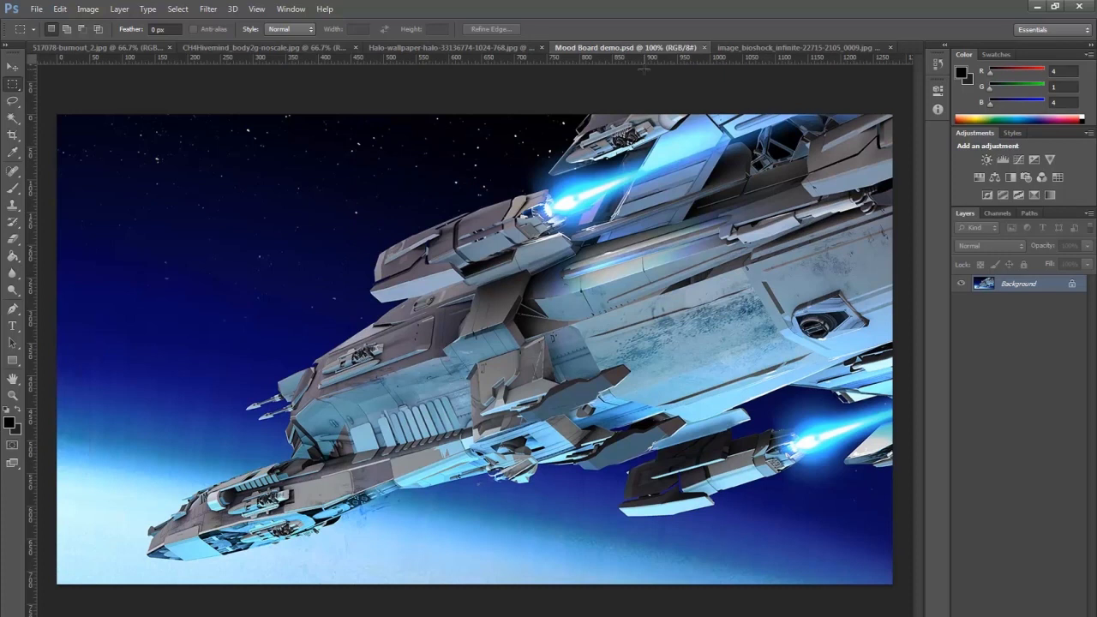
Dock the Mood Board document as the last tab and cycle through the open images
left_click_drag(619, 49, 157, 74)
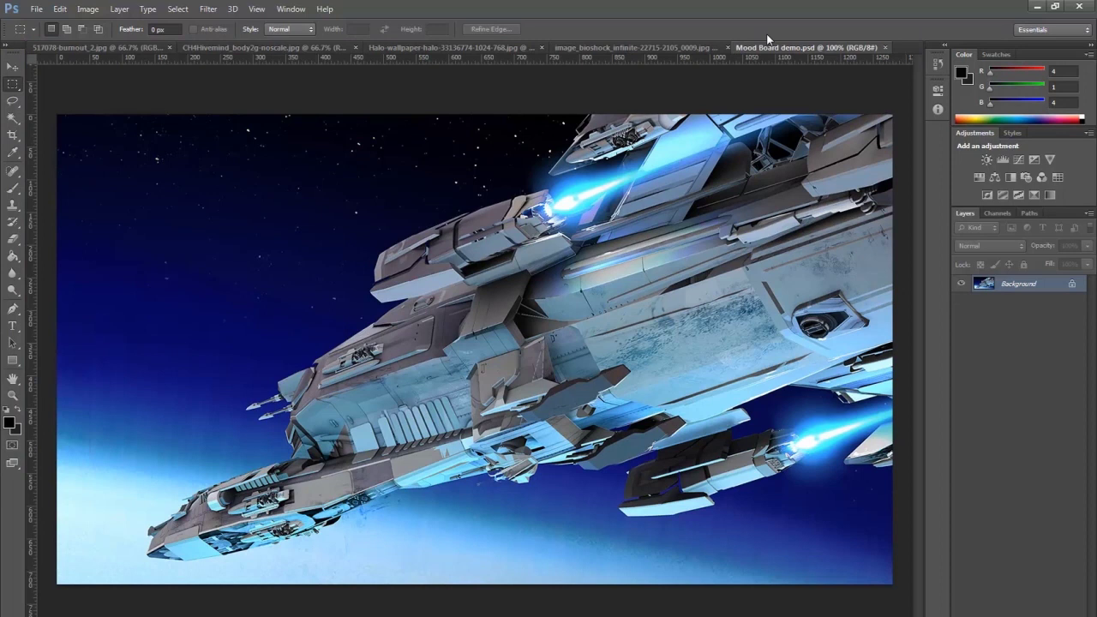
left_click_drag(785, 49, 185, 49)
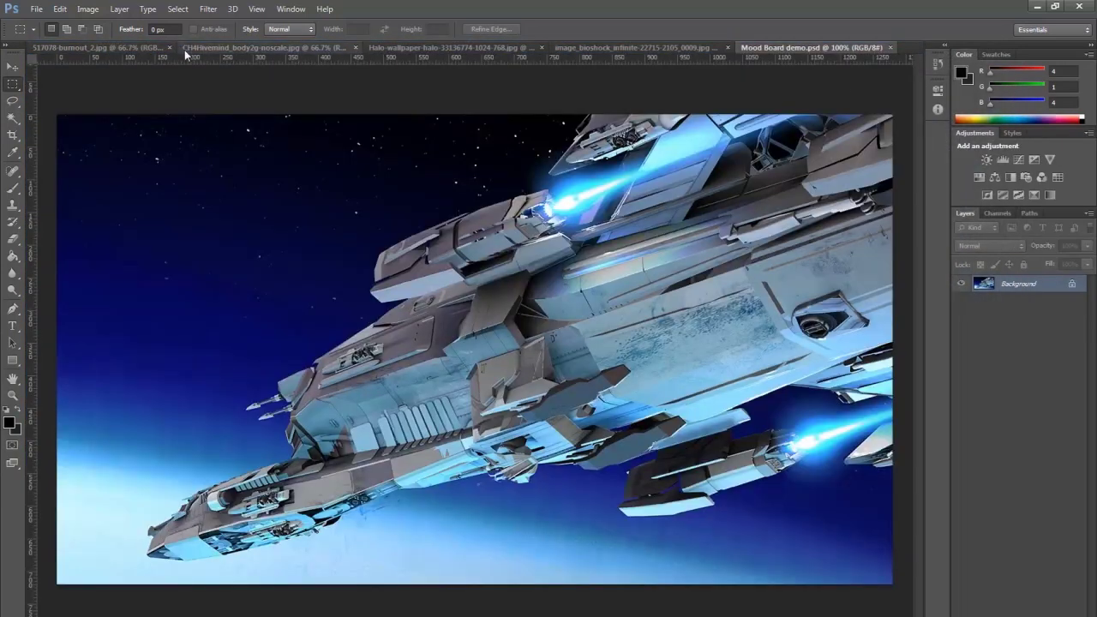
left_click(667, 48)
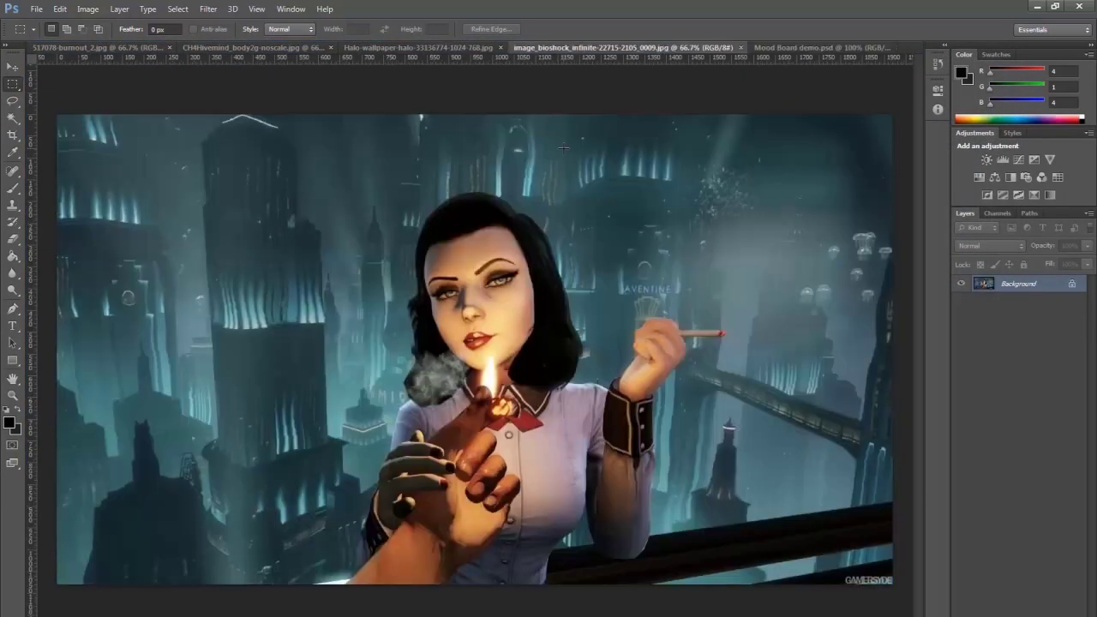
left_click(390, 49)
left_click(258, 47)
left_click(95, 46)
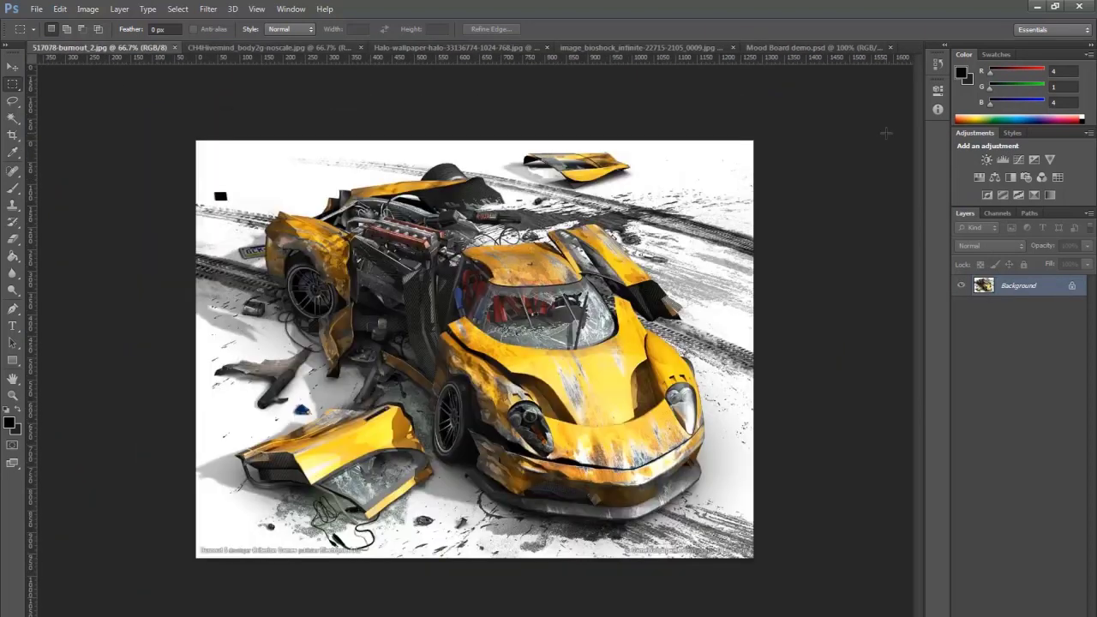
left_click(814, 48)
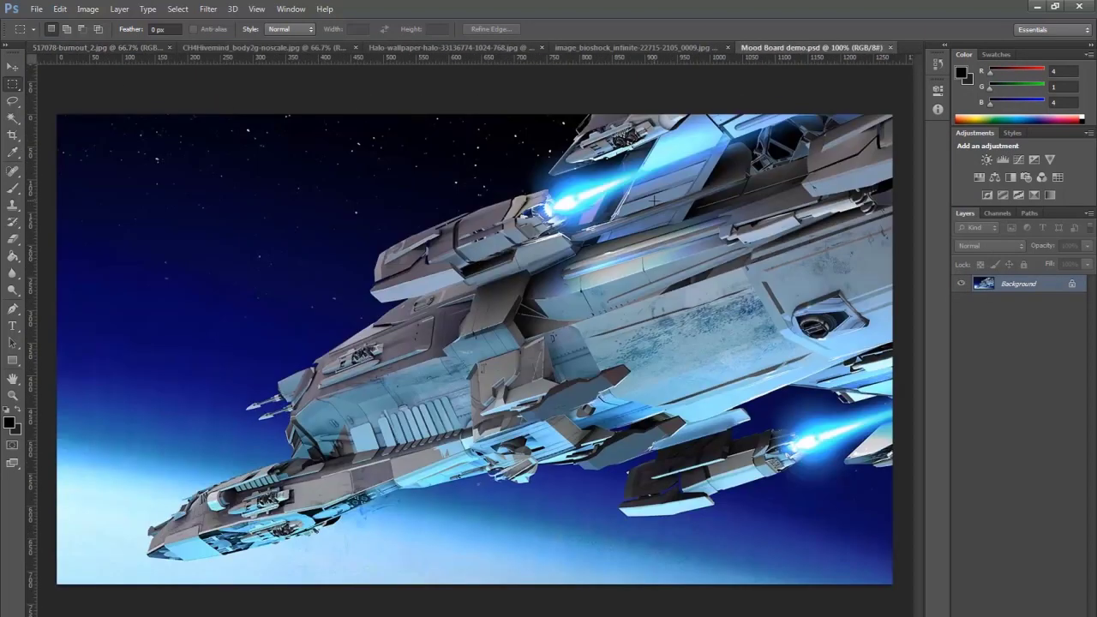
Copy the central part of the Bioshock image and paste it into Mood Board as a layer
left_click(660, 43)
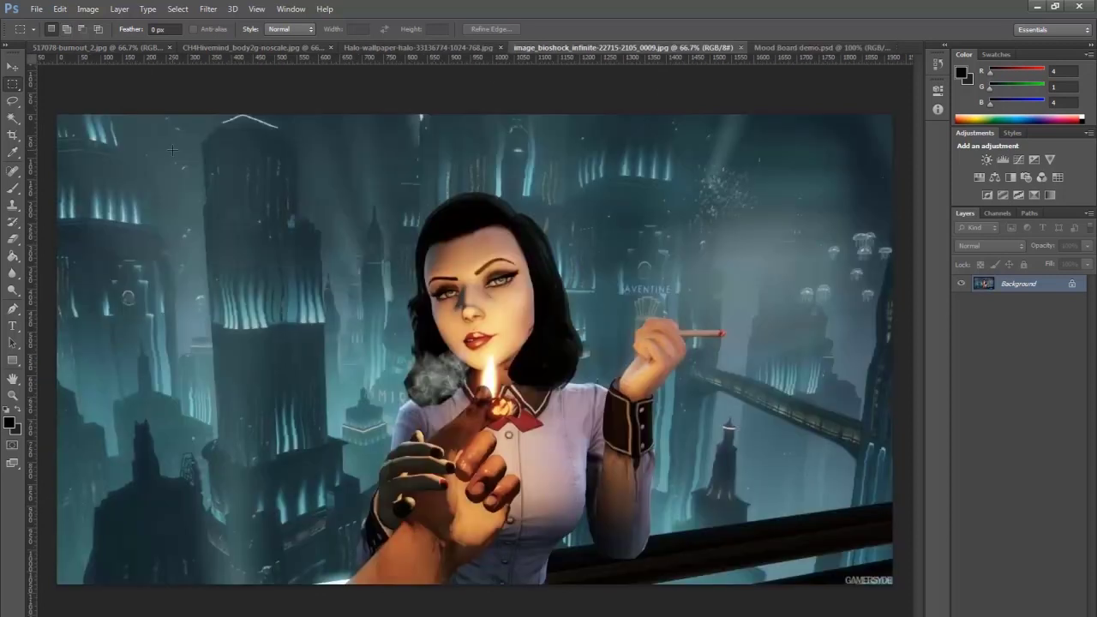
left_click_drag(163, 151, 805, 593)
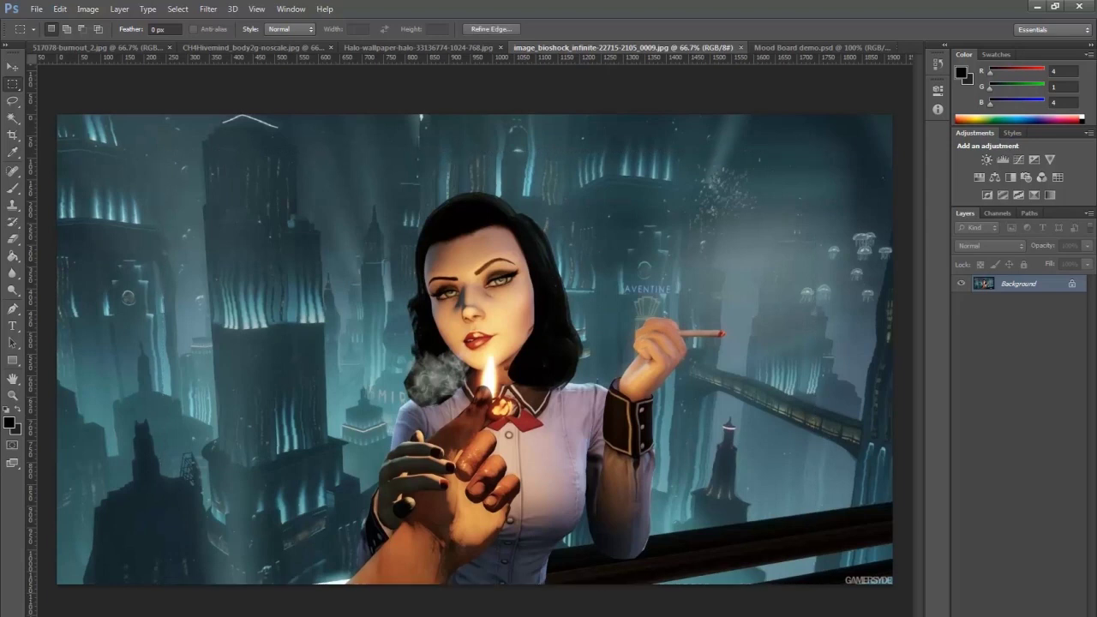
left_click(60, 8)
left_click(71, 97)
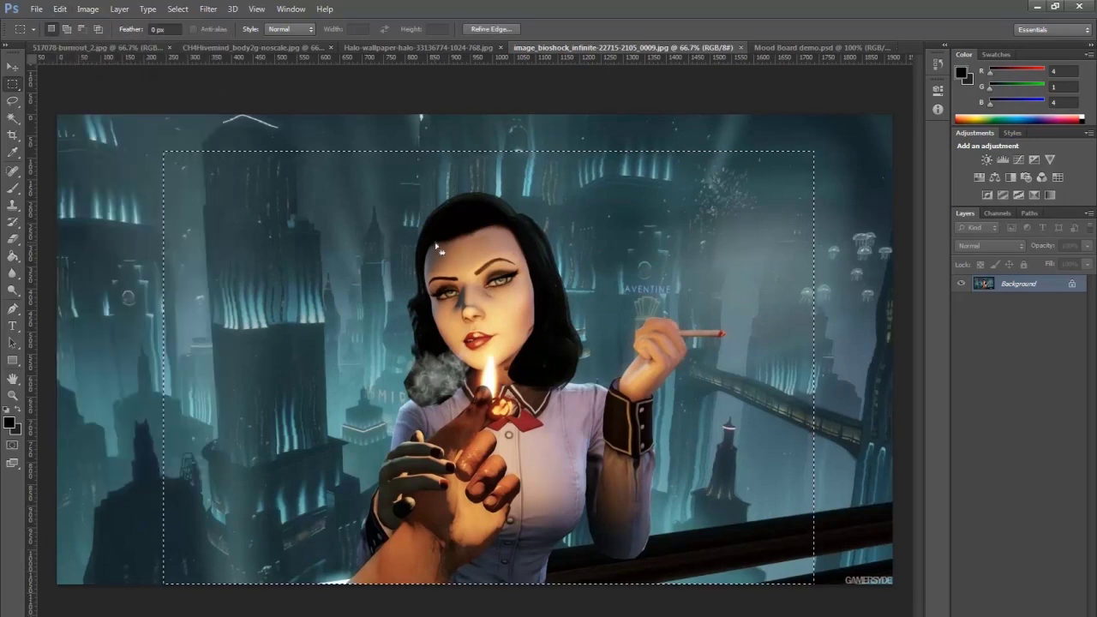
left_click(821, 48)
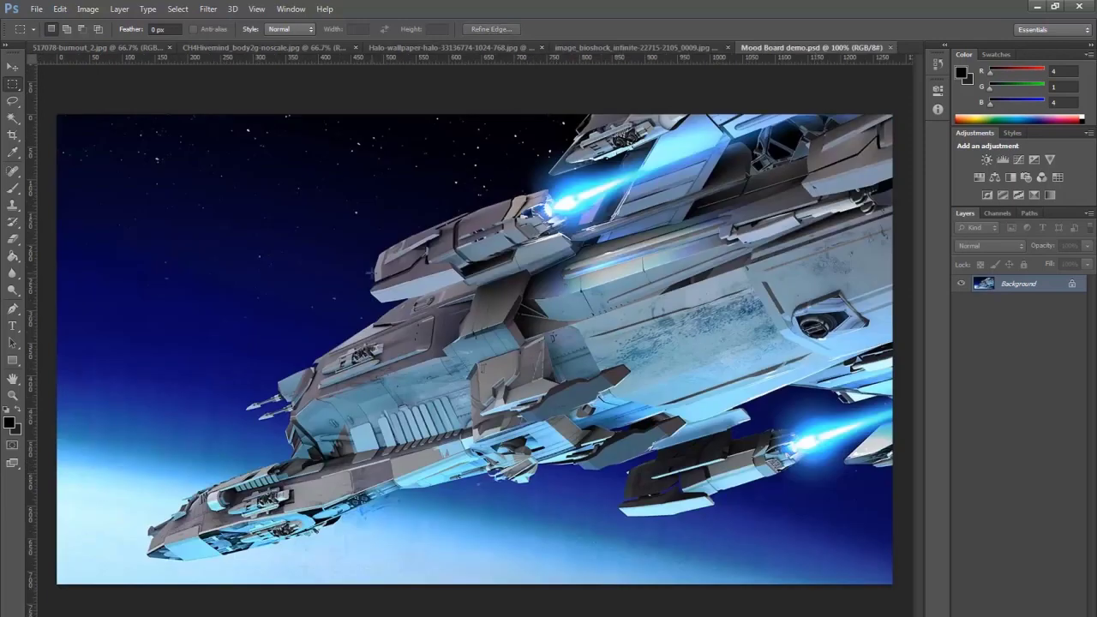
key("ctrl+v")
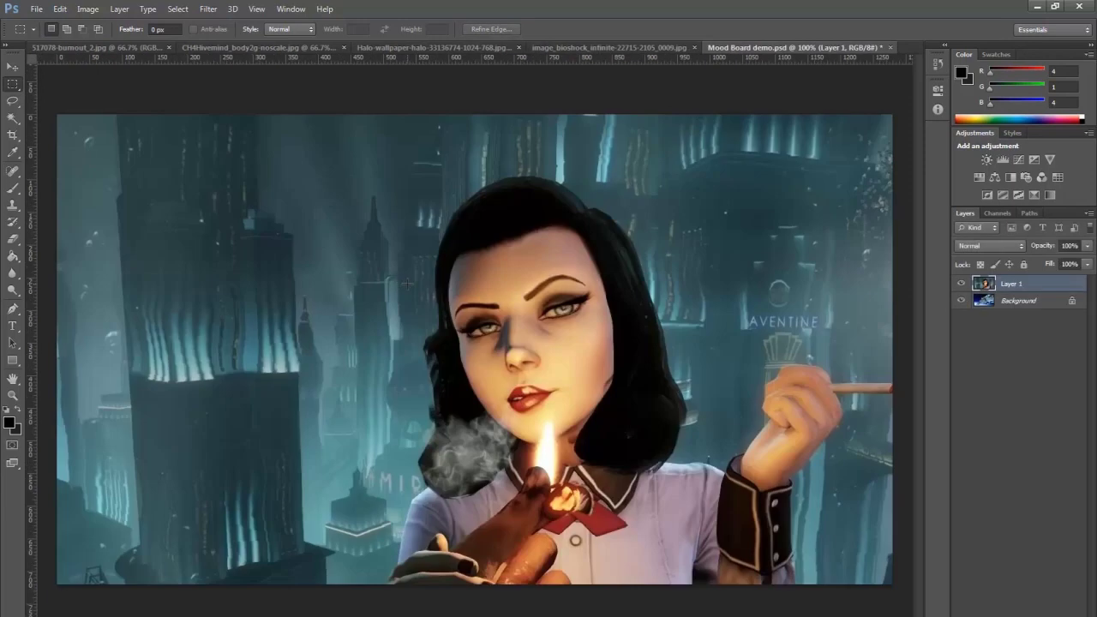
left_click(12, 66)
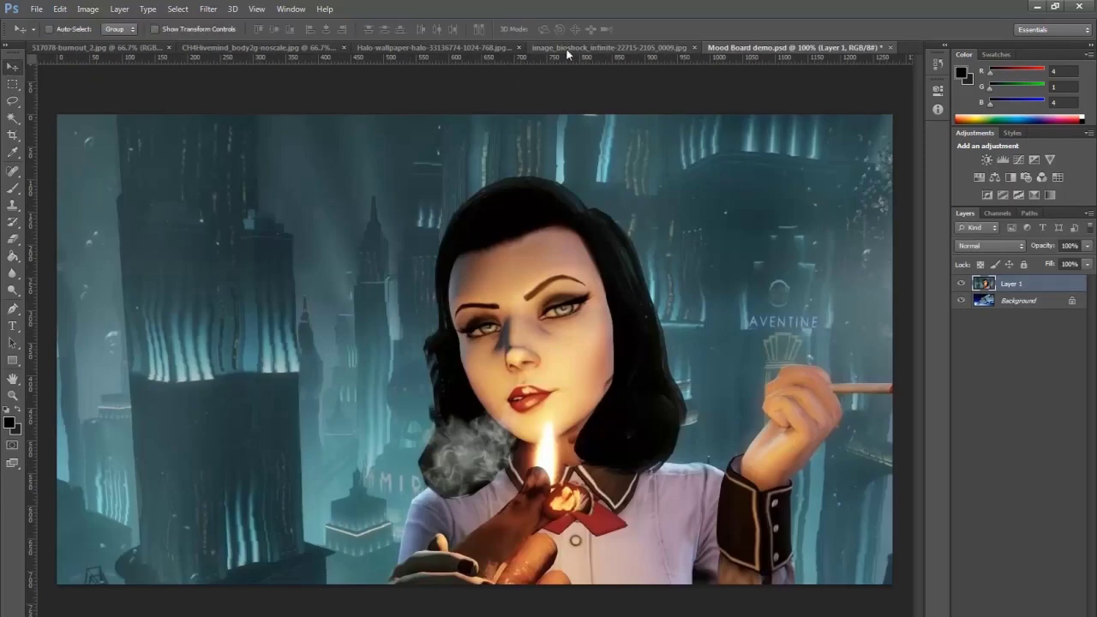
left_click_drag(618, 367, 653, 306)
key("ctrl+z")
Copy the whole Halo wallpaper and paste it into Mood Board as a new layer
left_click(485, 47)
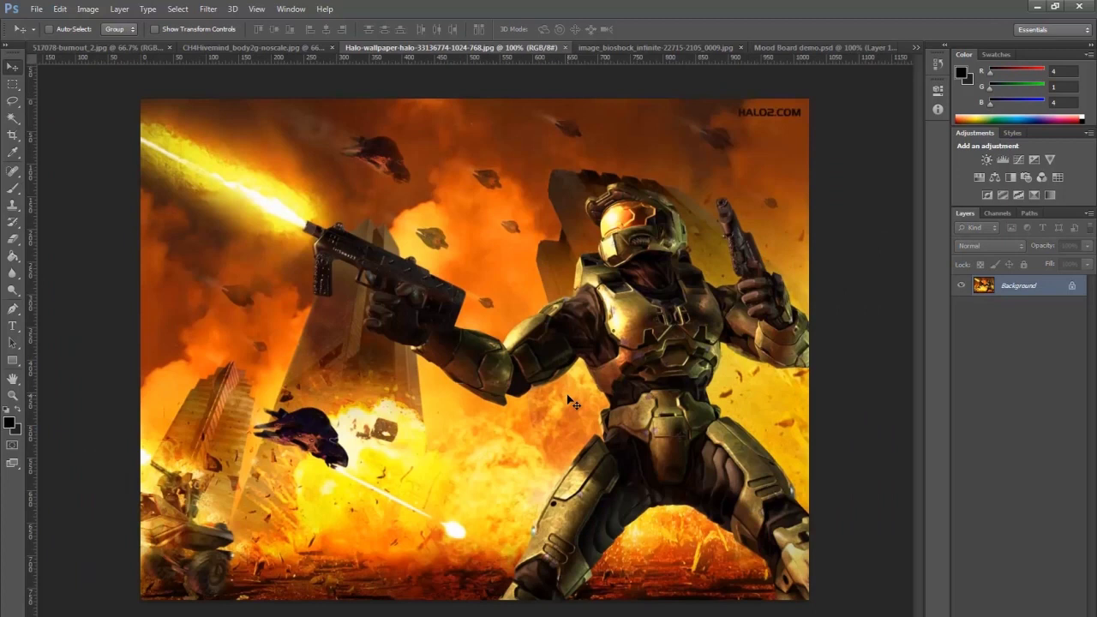
left_click(13, 84)
left_click_drag(112, 85, 898, 600)
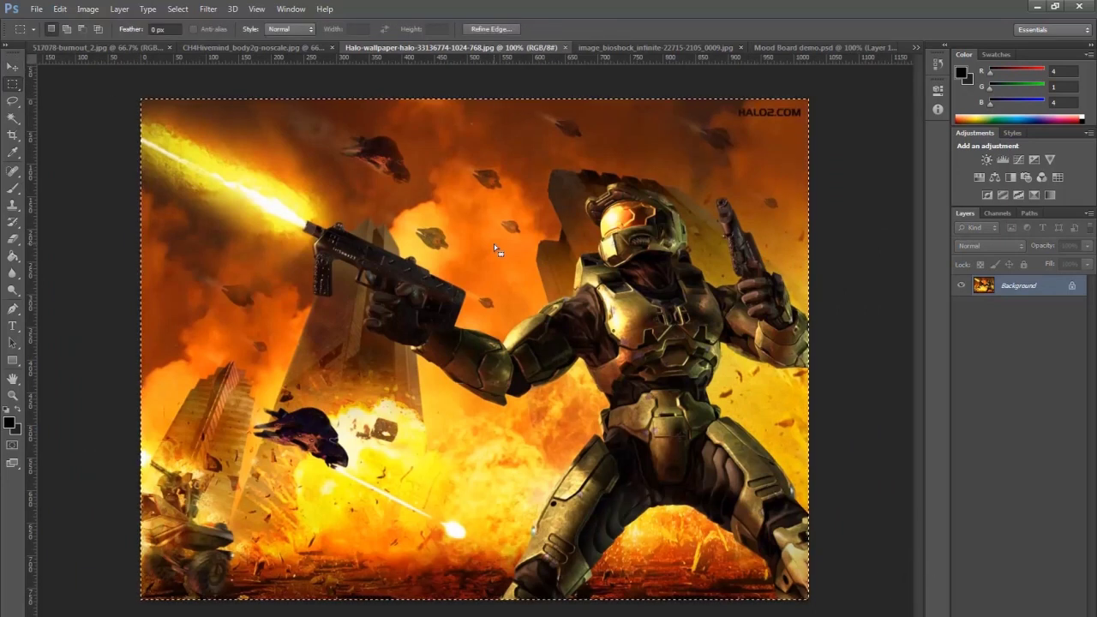
key("ctrl+c")
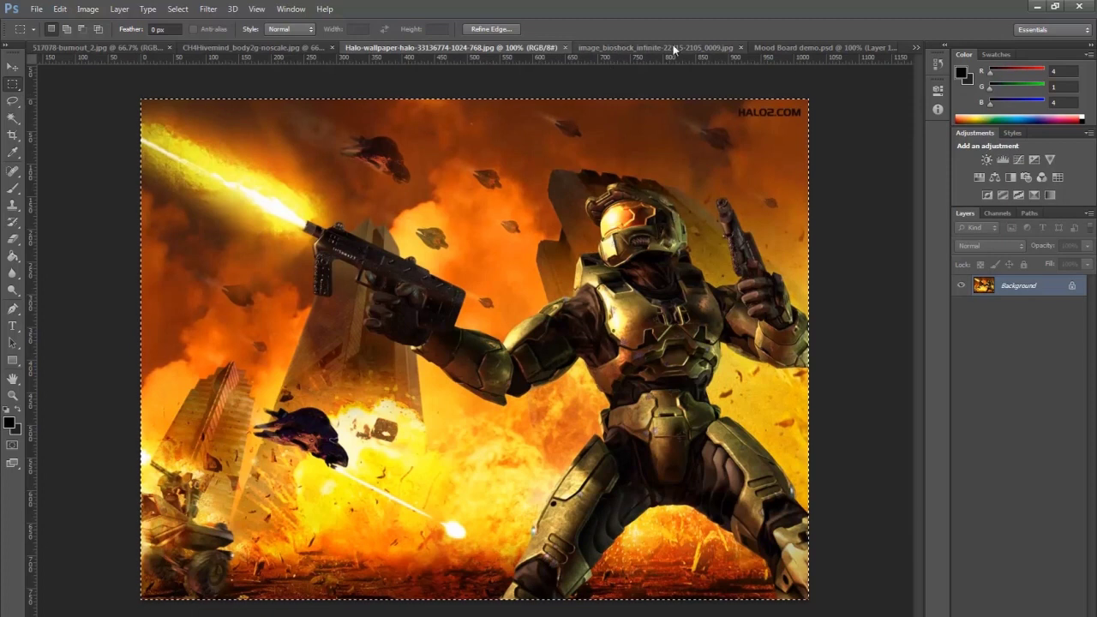
left_click(817, 47)
key("ctrl+v")
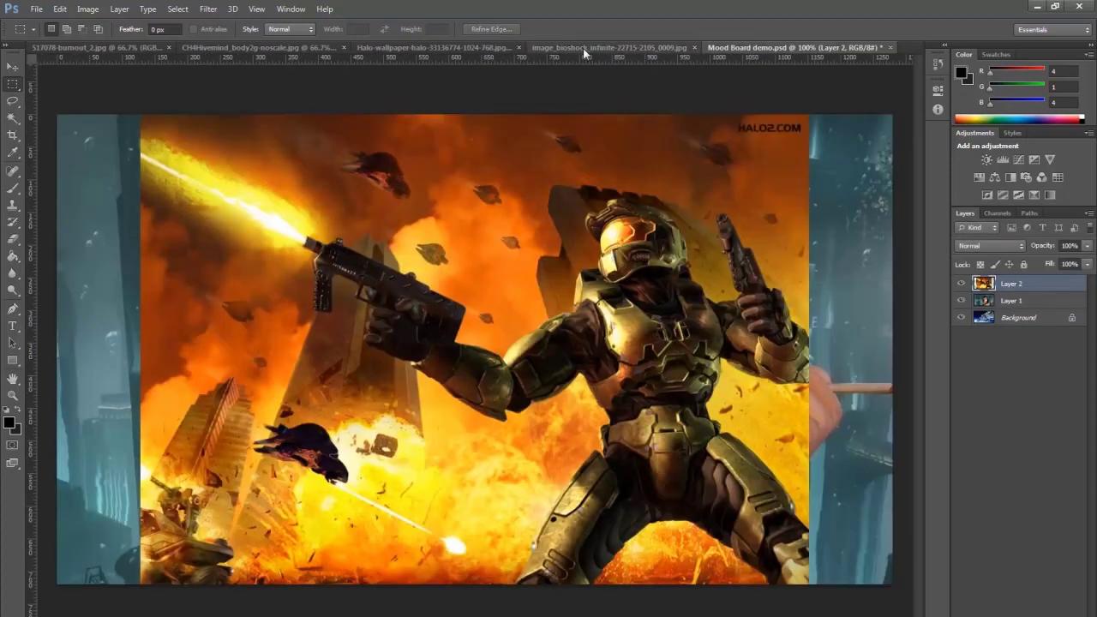
Close the Bioshock and Halo source images
left_click(583, 48)
left_click(738, 47)
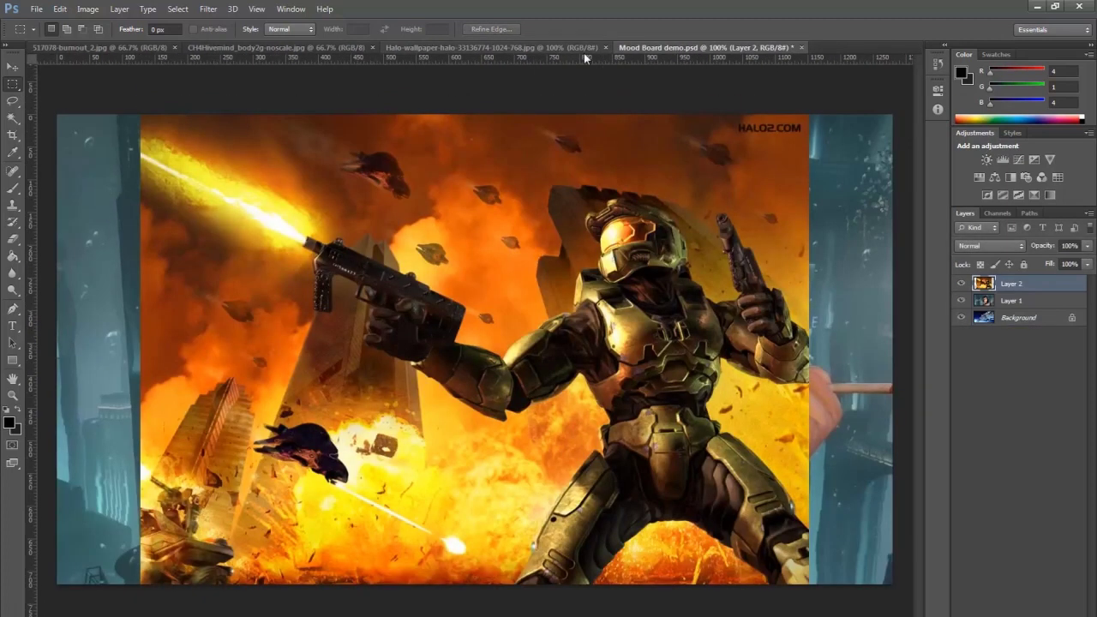
left_click(527, 49)
left_click(605, 47)
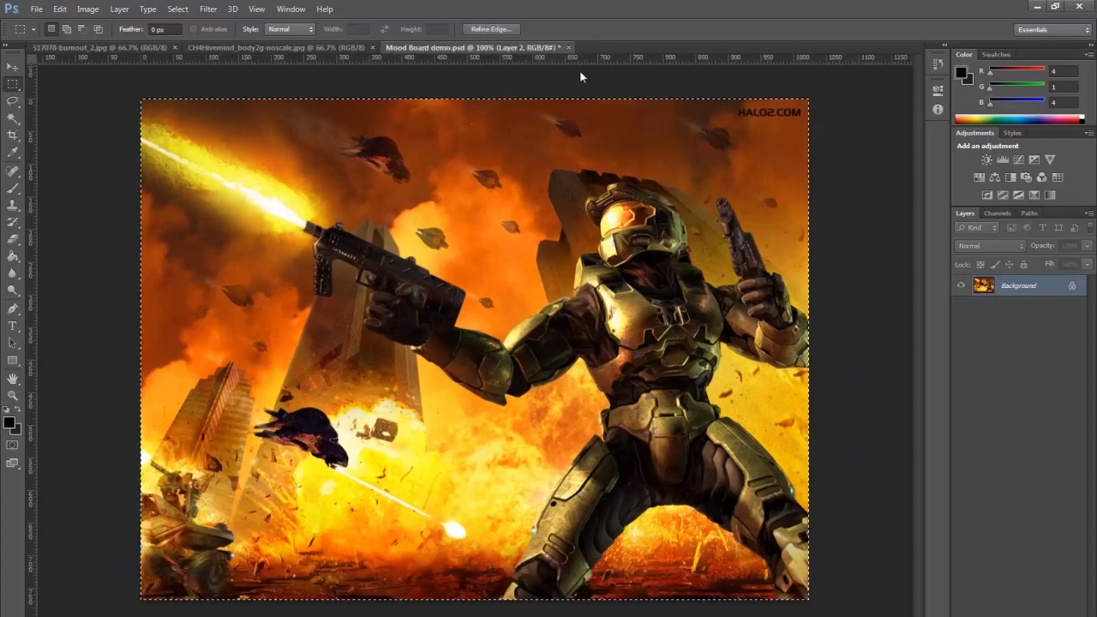
Select the whole hive creature image and paste it into Mood Board
left_click(341, 48)
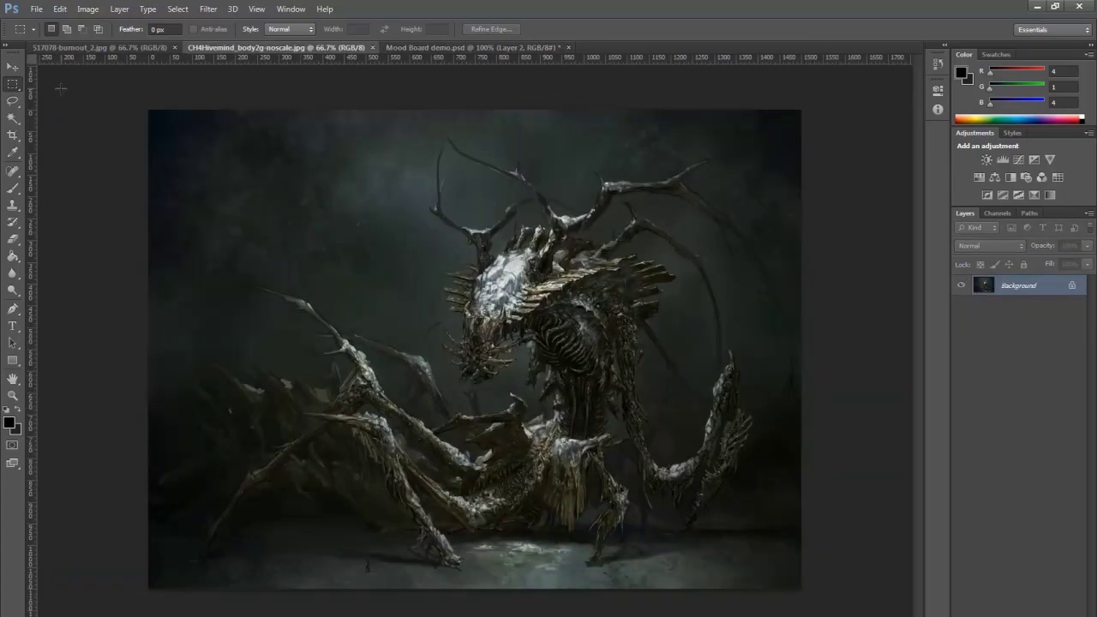
key("ctrl+a")
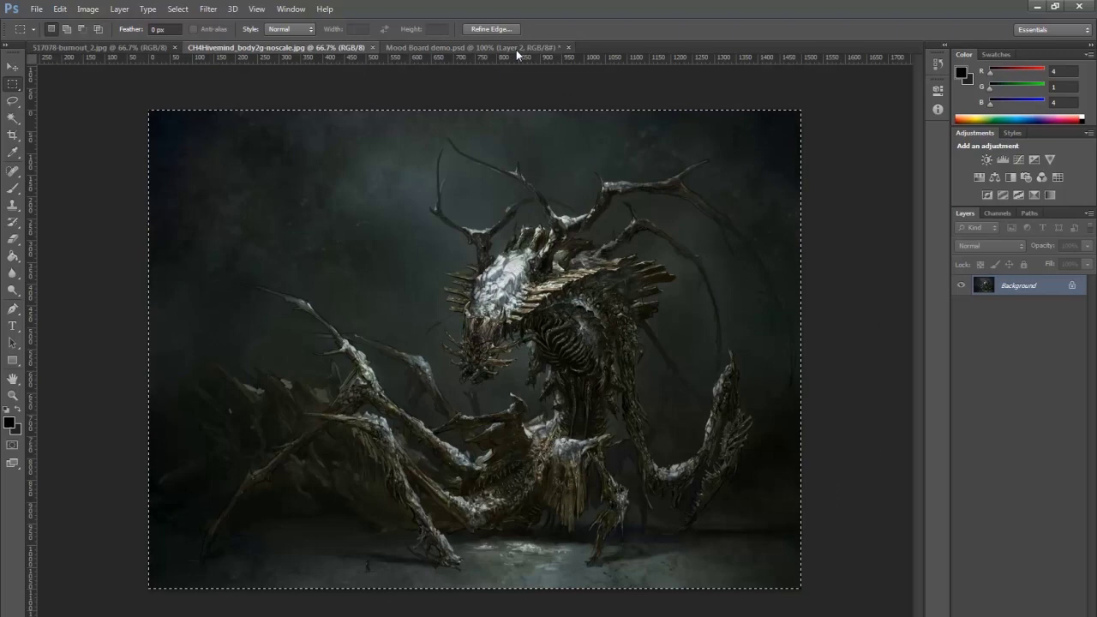
left_click(512, 50)
key("ctrl+v")
Copy the wrecked car image into Mood Board as a layer and close its source image
left_click(142, 48)
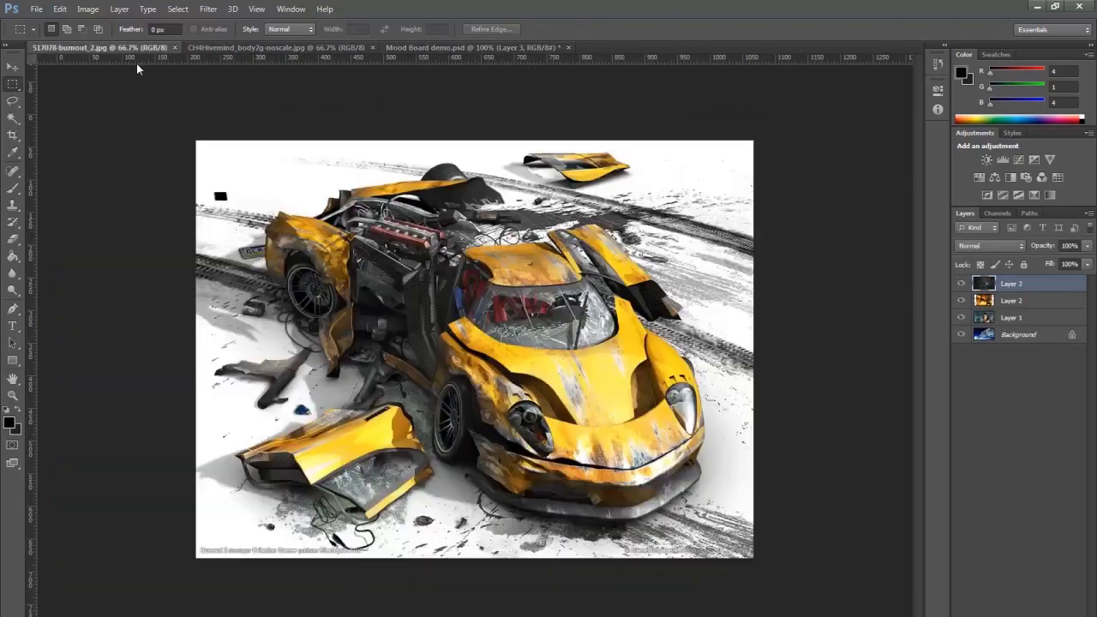
left_click_drag(181, 121, 917, 593)
key("ctrl+c")
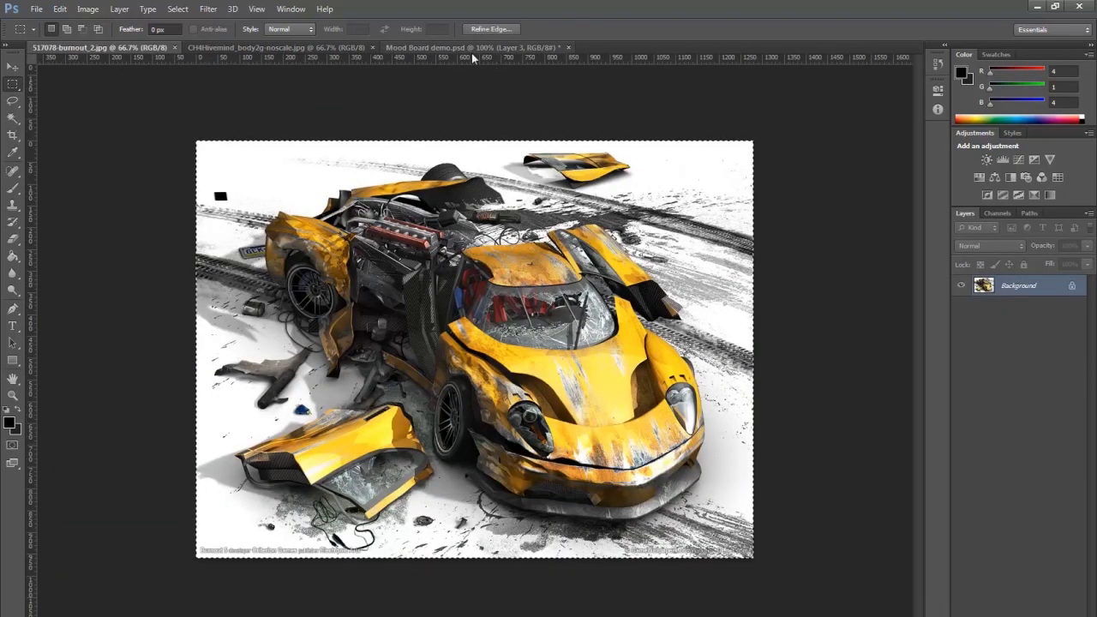
left_click(472, 48)
key("ctrl+v")
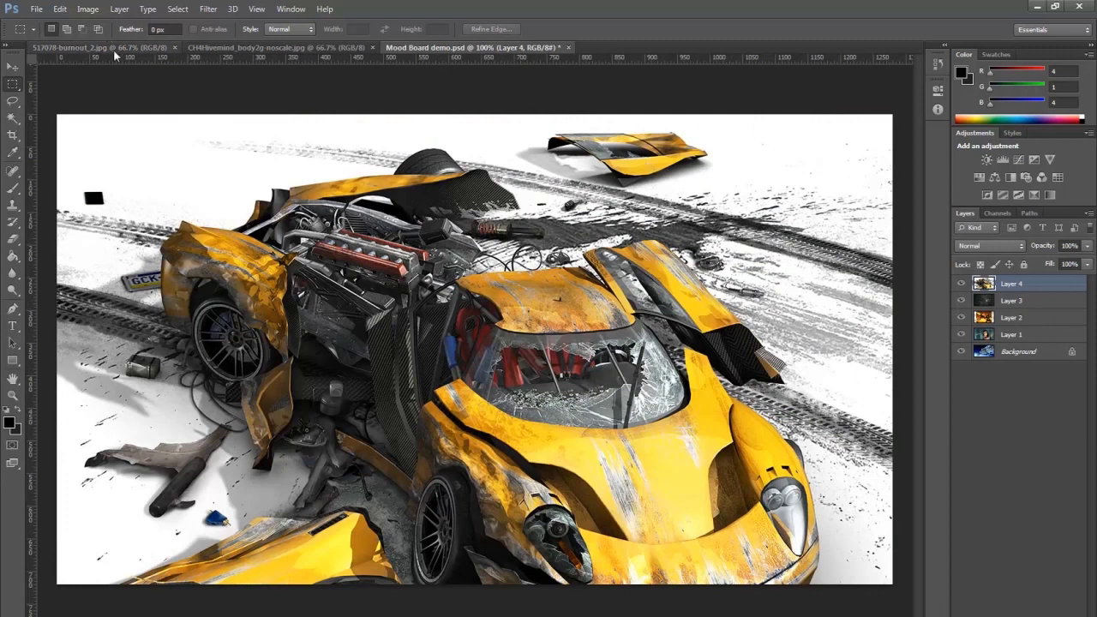
left_click(175, 47)
left_click(180, 48)
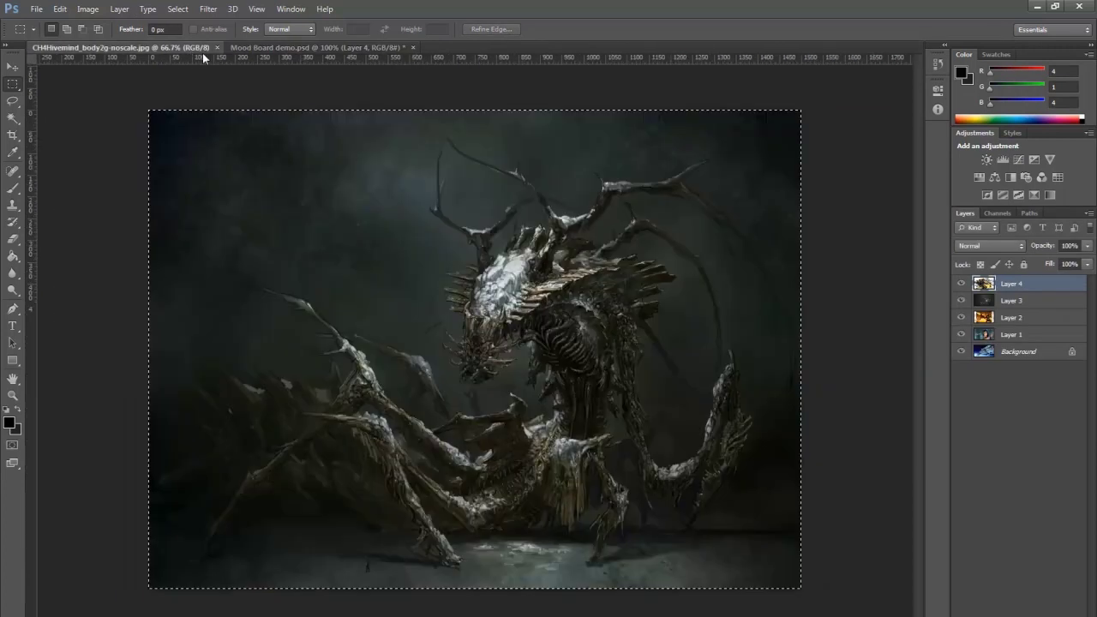
Close the hive creature image and rename the four layers Liz, MC, Hive and Burnout
left_click(216, 47)
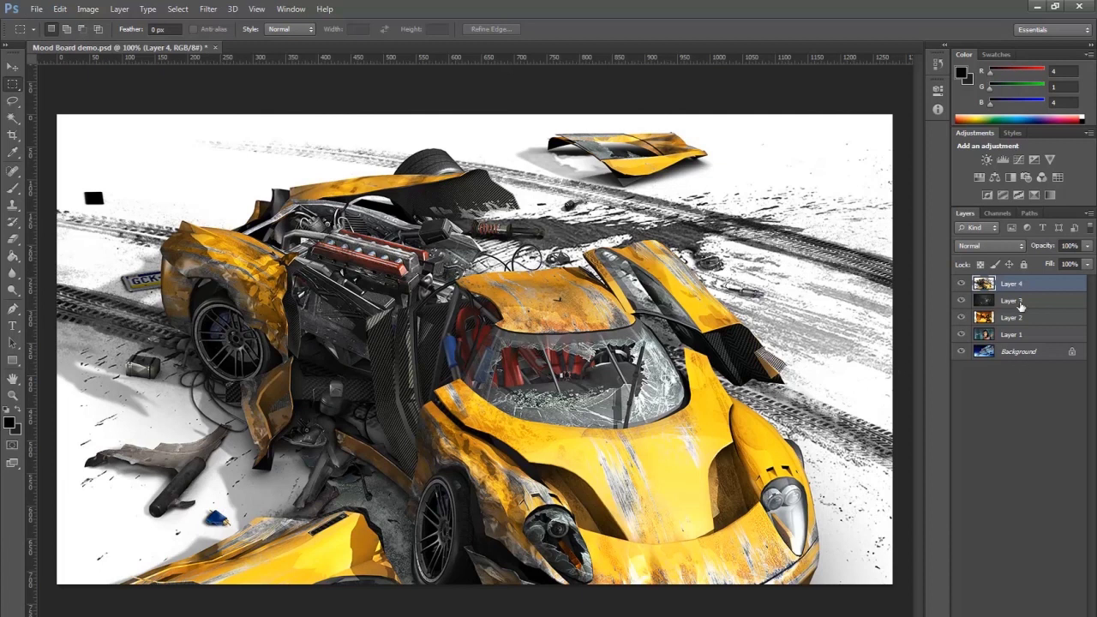
double_click(1009, 335)
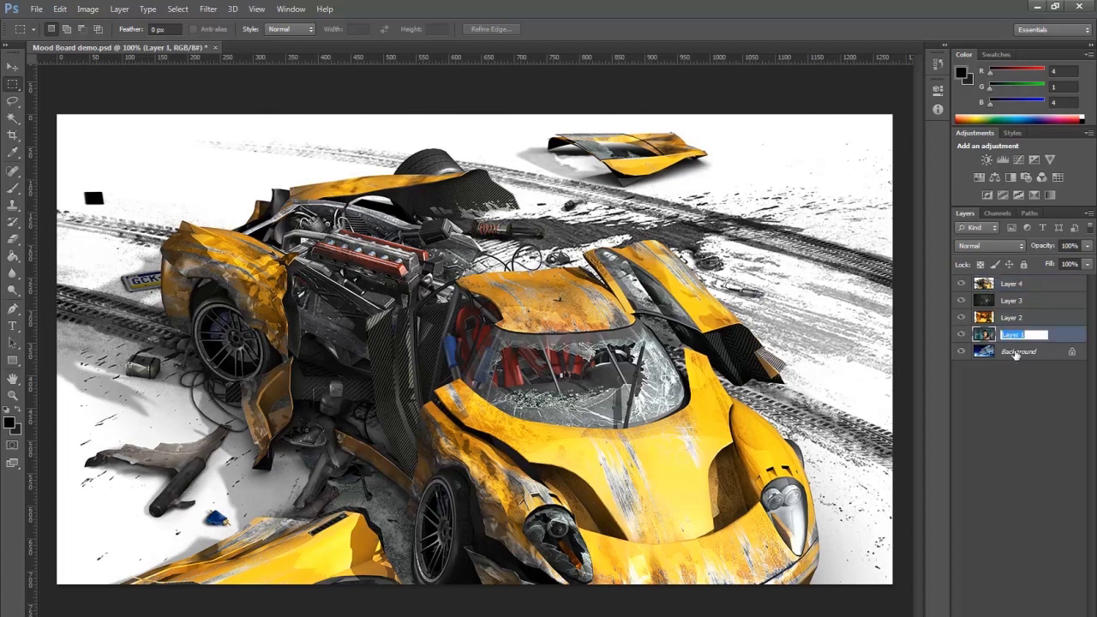
type("Liz")
double_click(1015, 324)
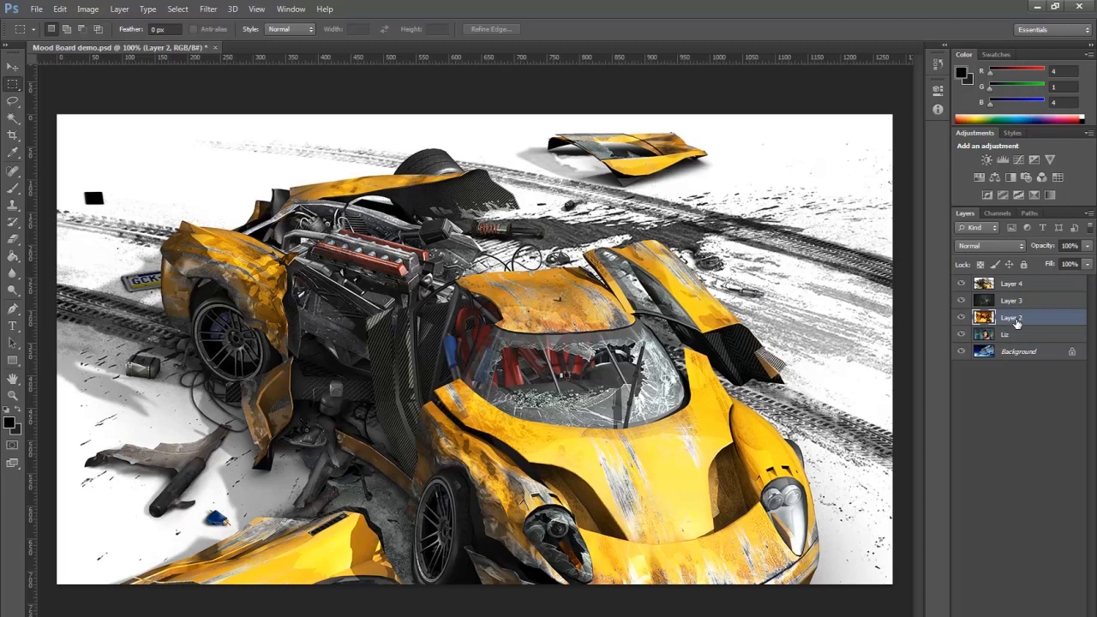
type("MC")
double_click(1015, 300)
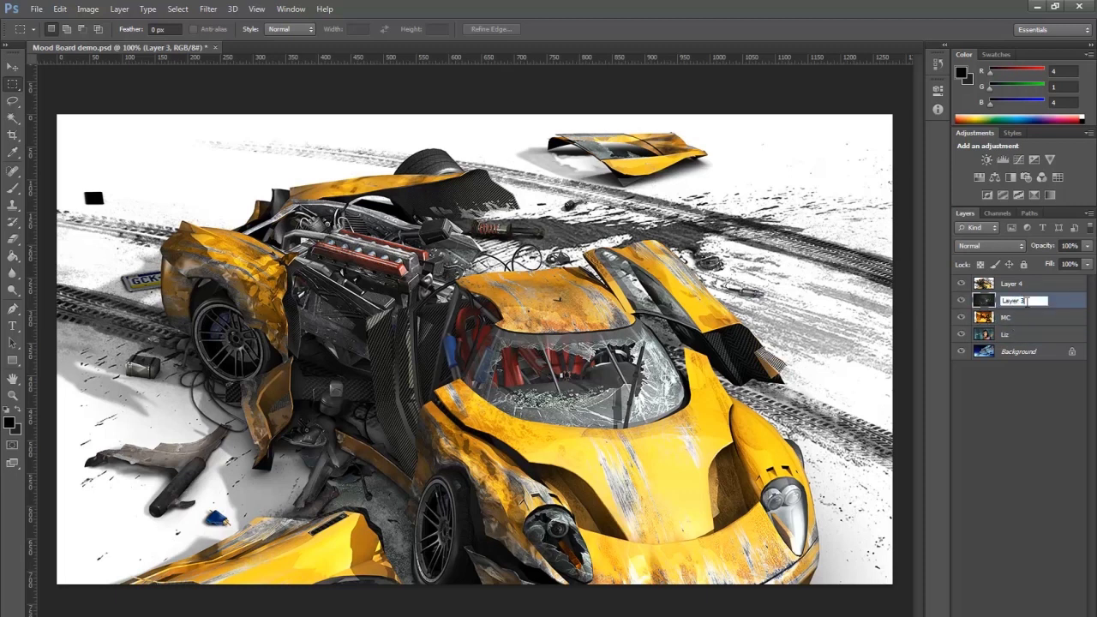
type("Hive")
key("Return")
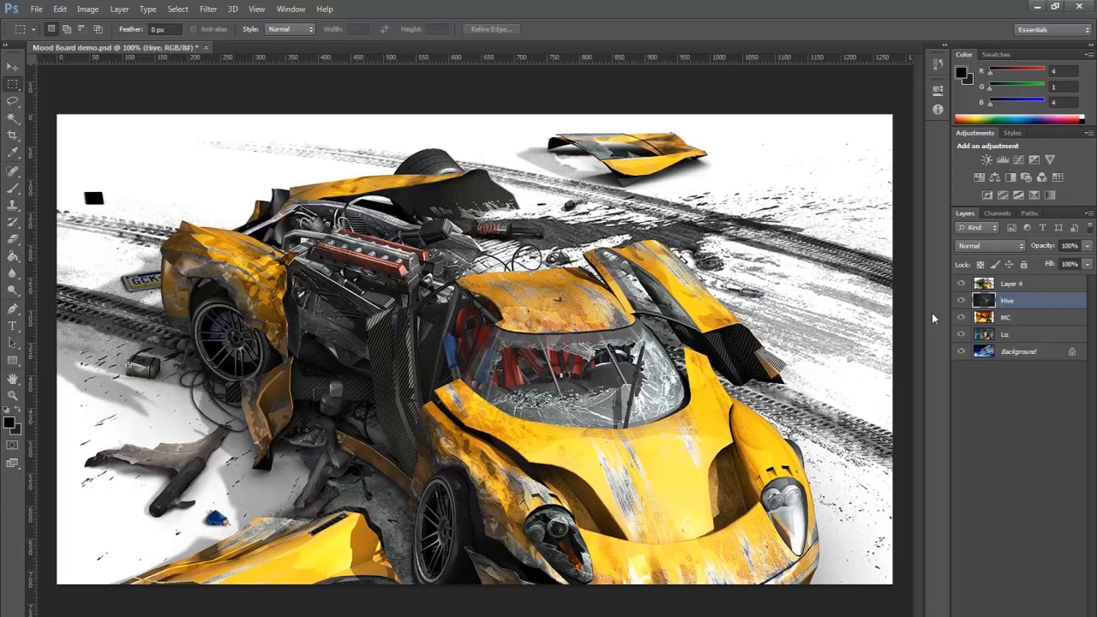
double_click(1013, 285)
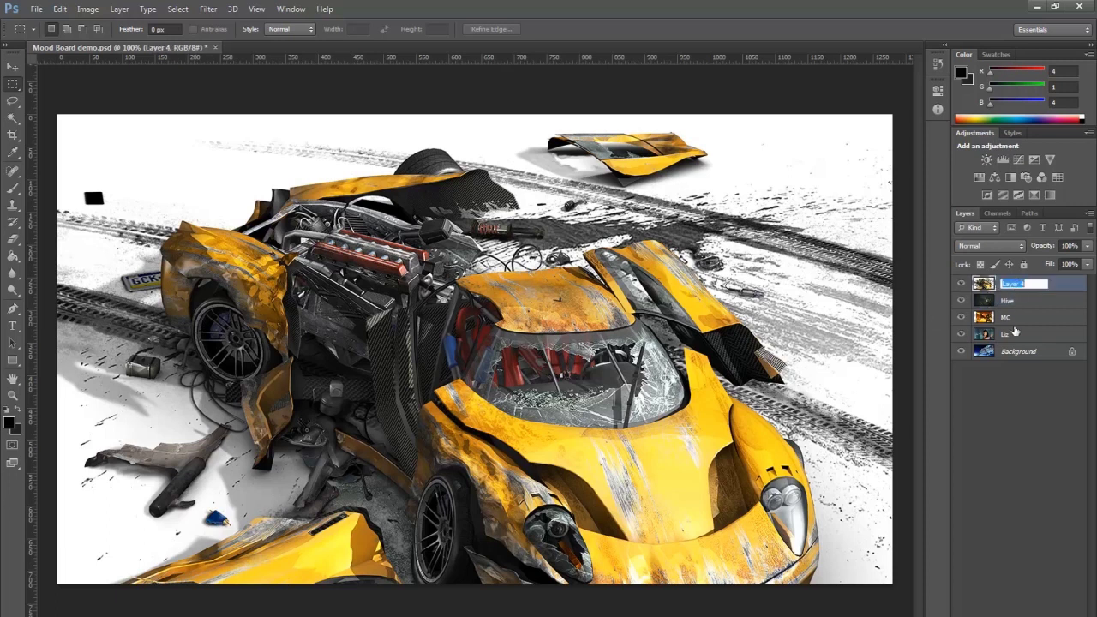
type("Burnout")
key("Return")
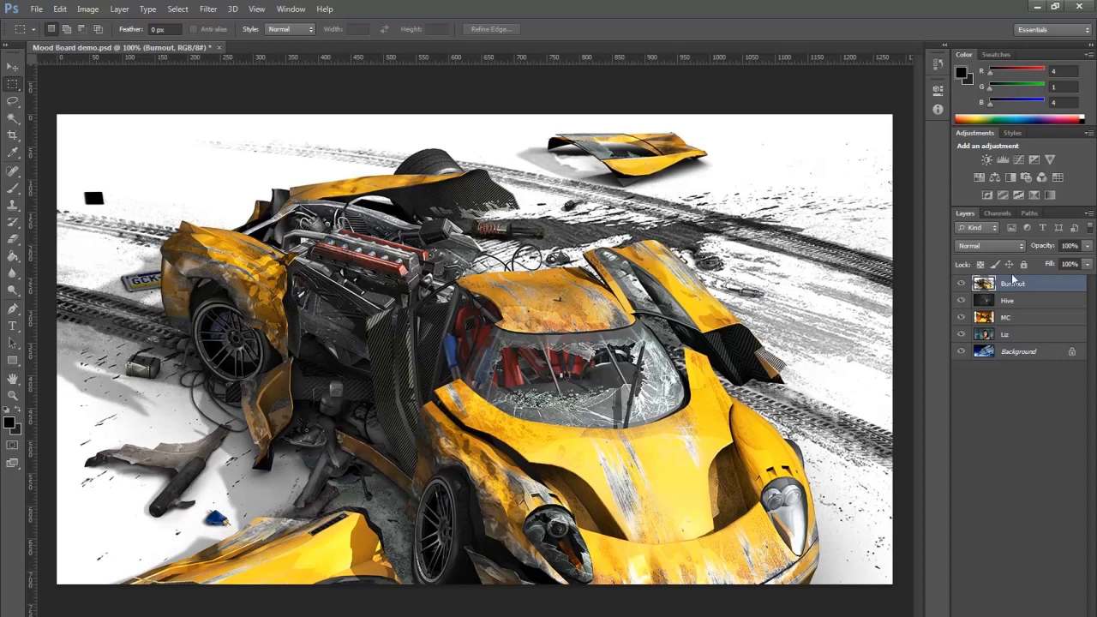
Hide the Hive, MC and Liz layers and convert Burnout to a smart object
key("v")
right_click(310, 243)
left_click(911, 420)
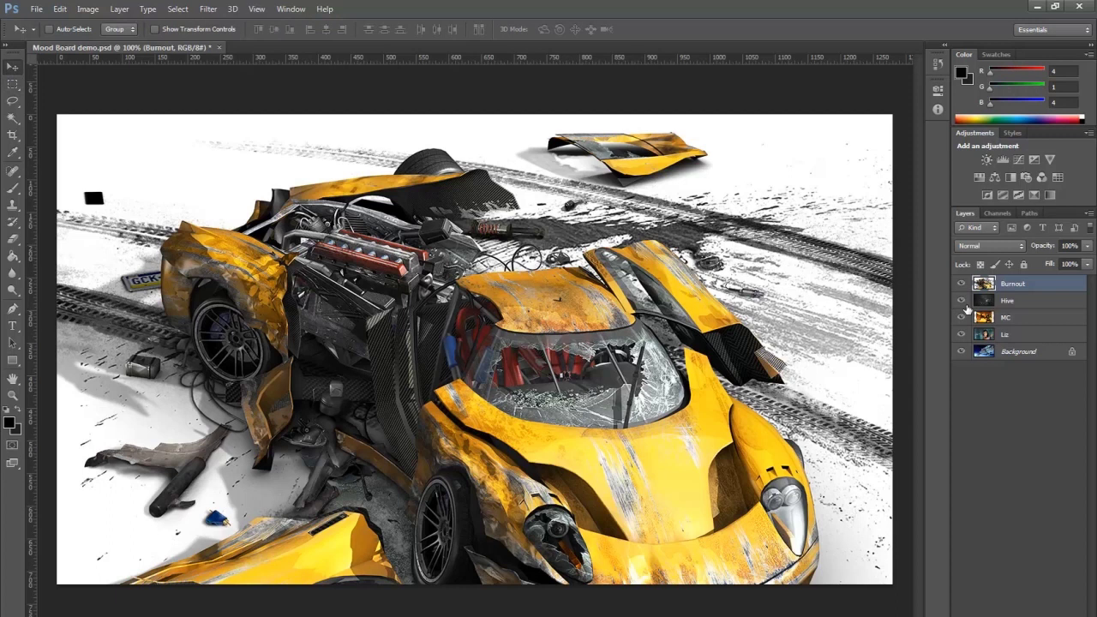
left_click_drag(966, 305, 970, 337)
right_click(1006, 286)
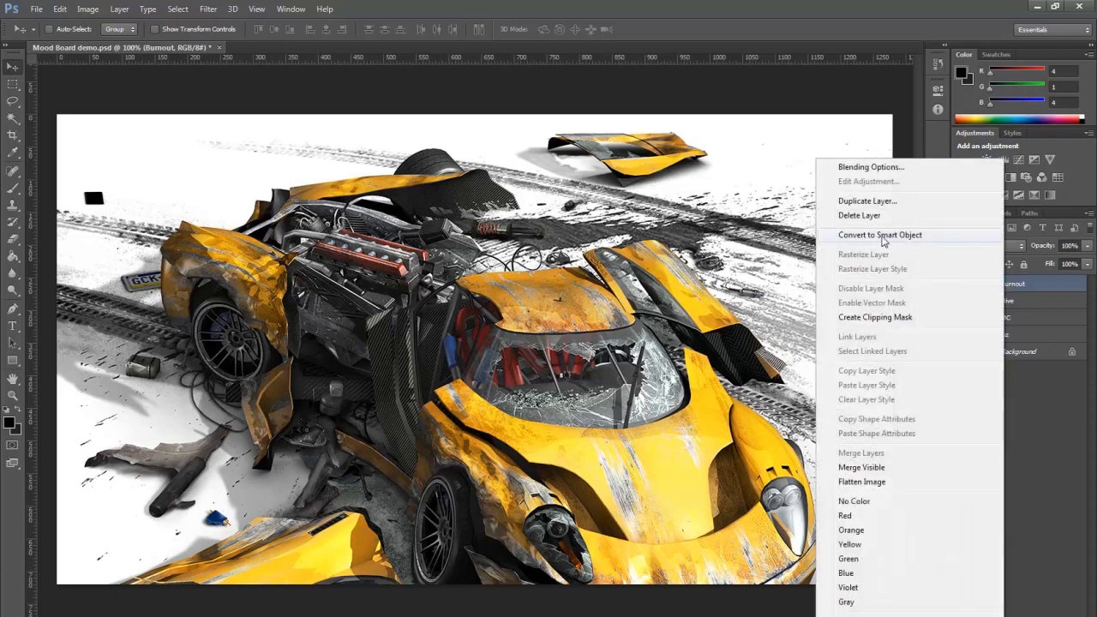
left_click(882, 238)
Scale the car image down with Free Transform, then cancel a trial enlargement to about 62%
key("ctrl+t")
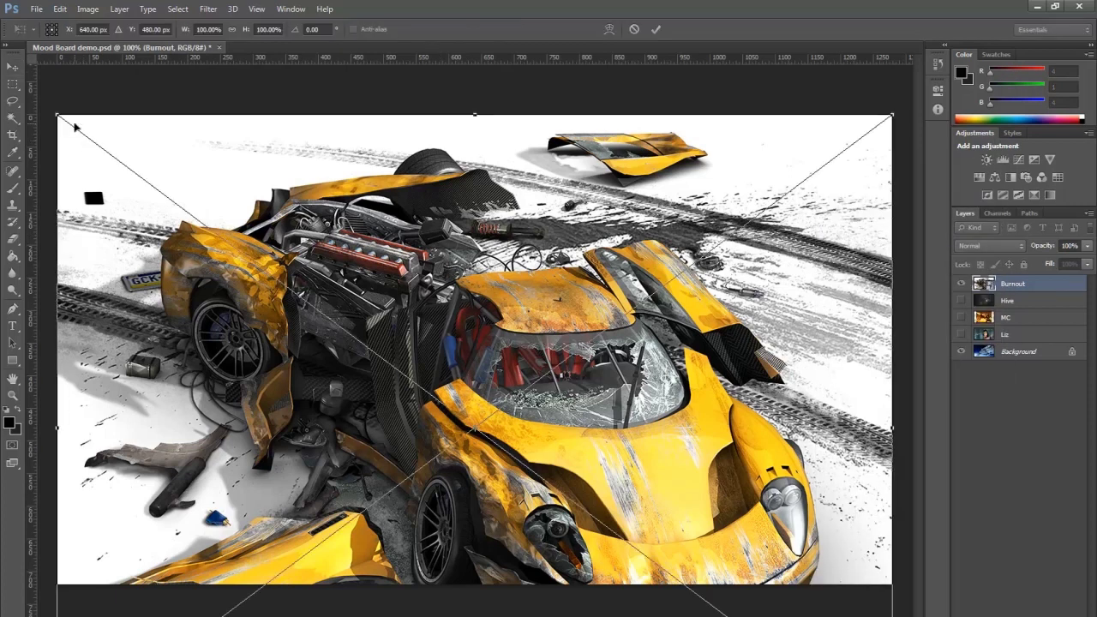
left_click_drag(57, 114, 128, 225)
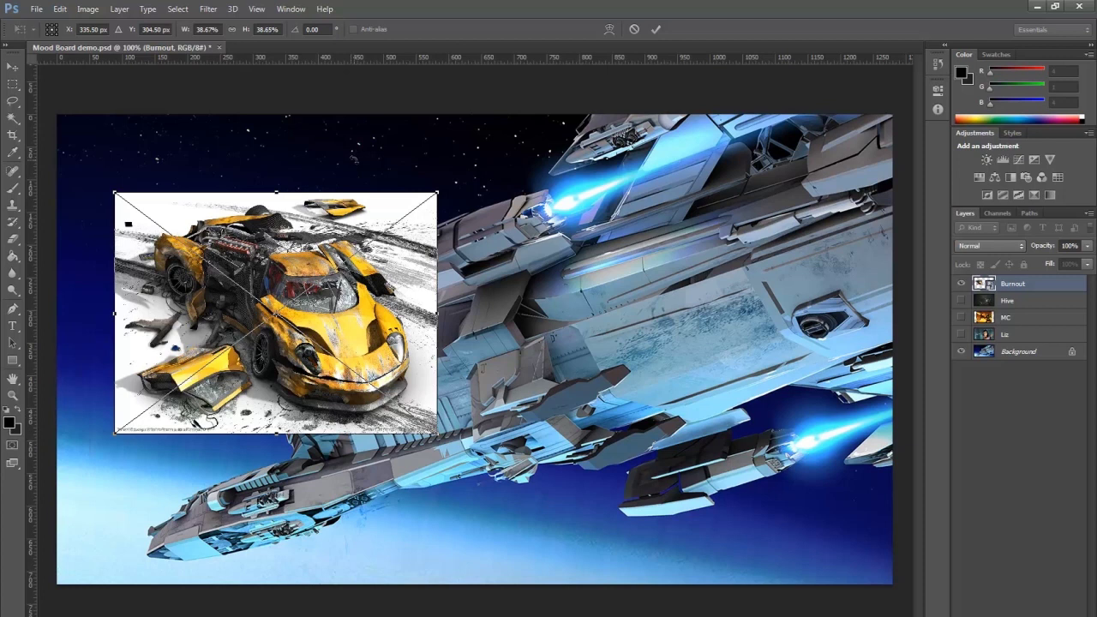
left_click(656, 29)
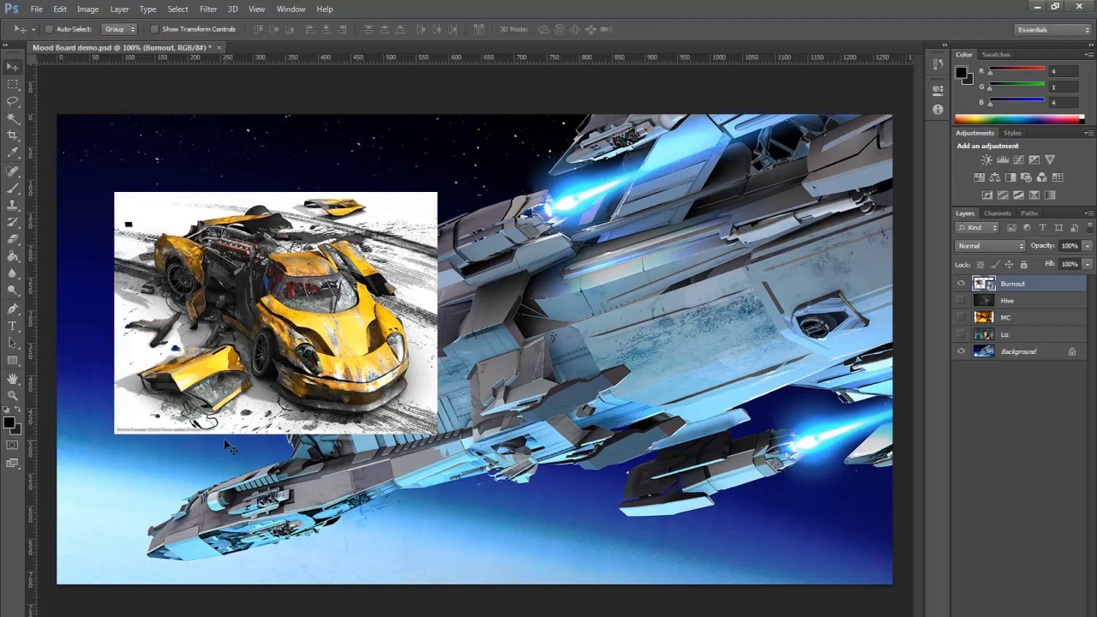
key("ctrl+t")
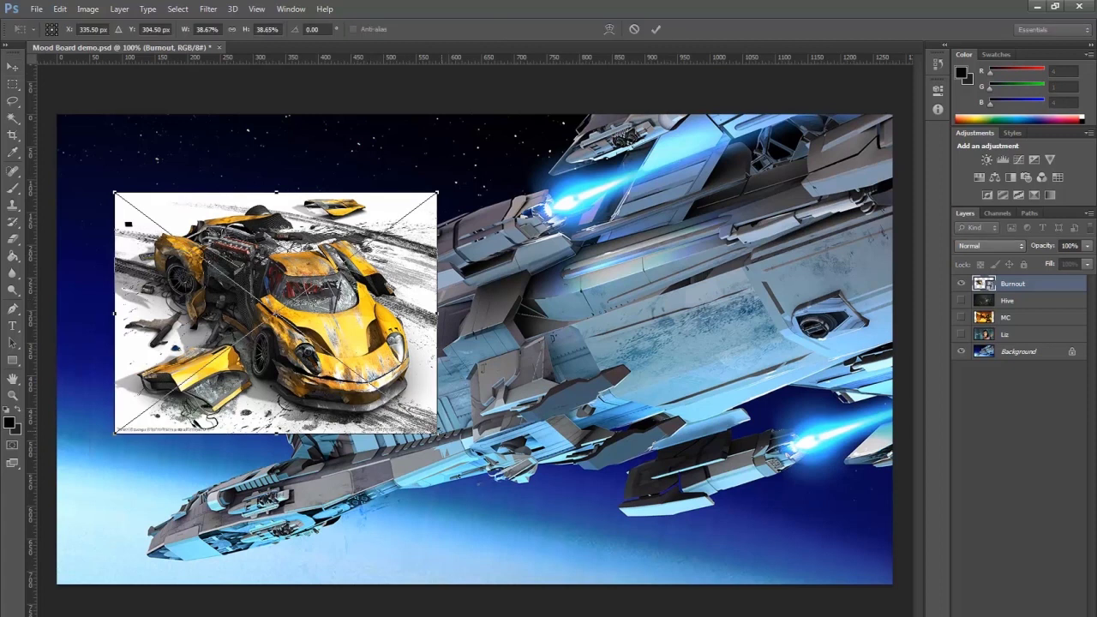
left_click_drag(439, 433, 641, 569)
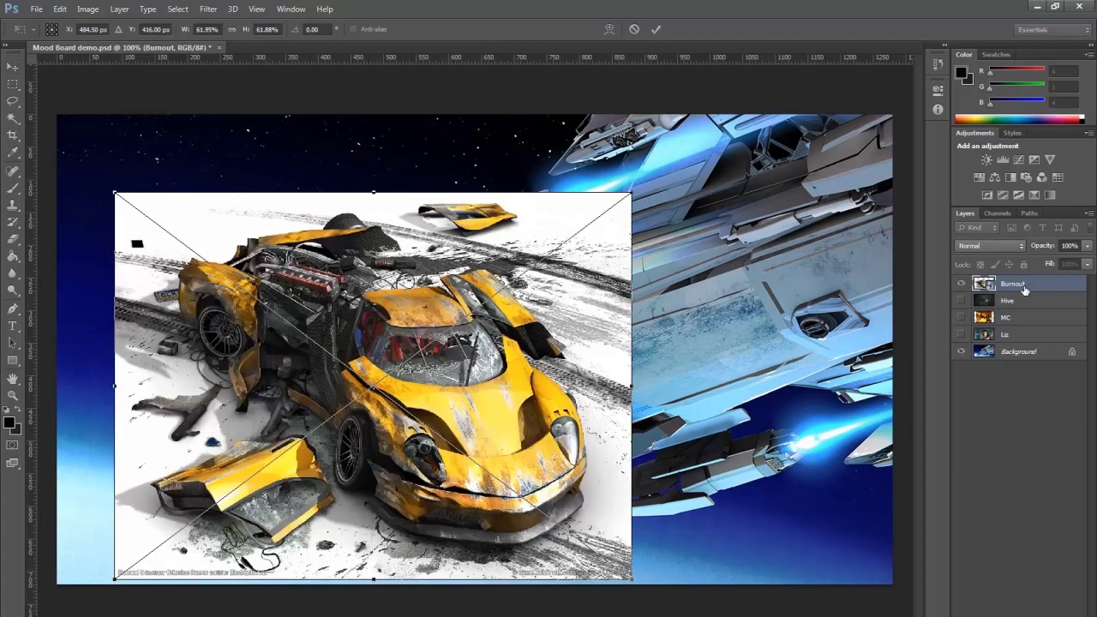
key("Escape")
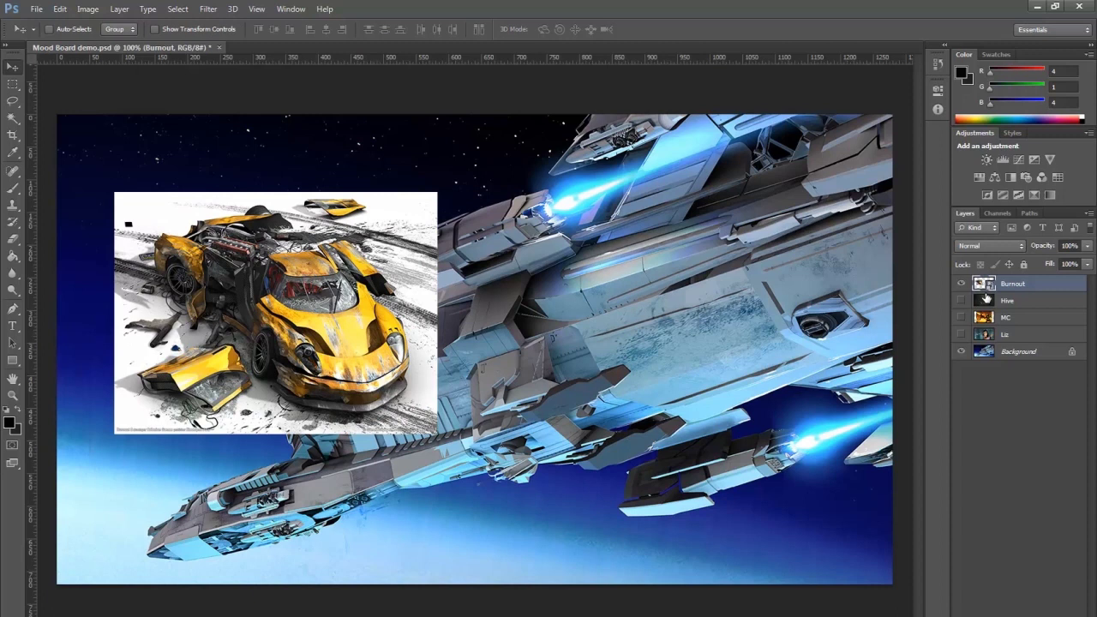
Step back to the full-size car, then scale it to about 41% in the top-left corner
left_click(60, 9)
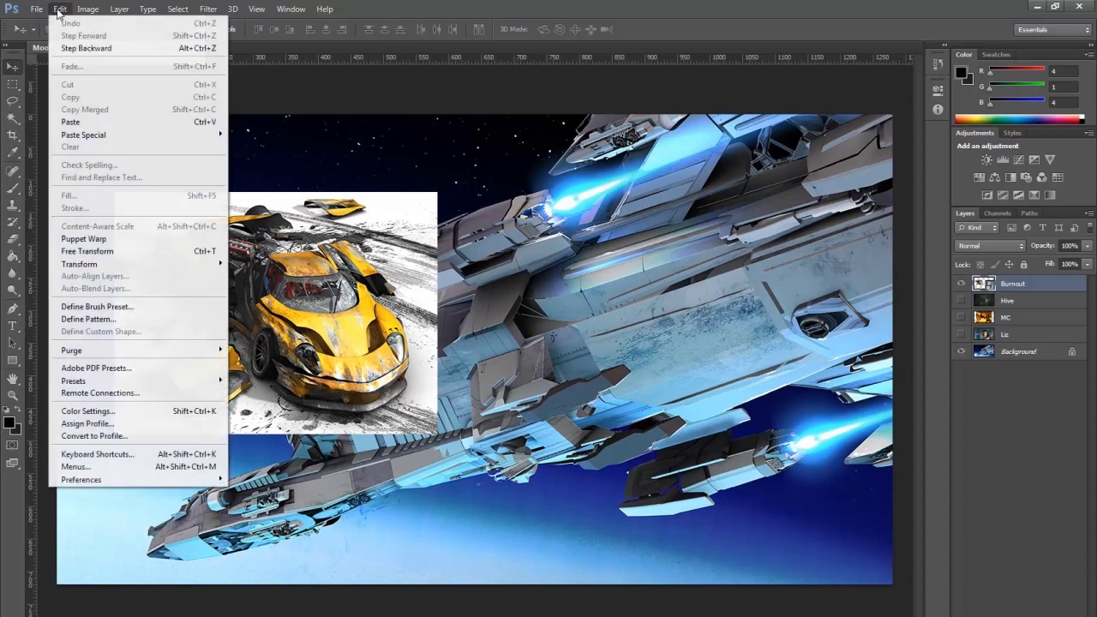
left_click(76, 45)
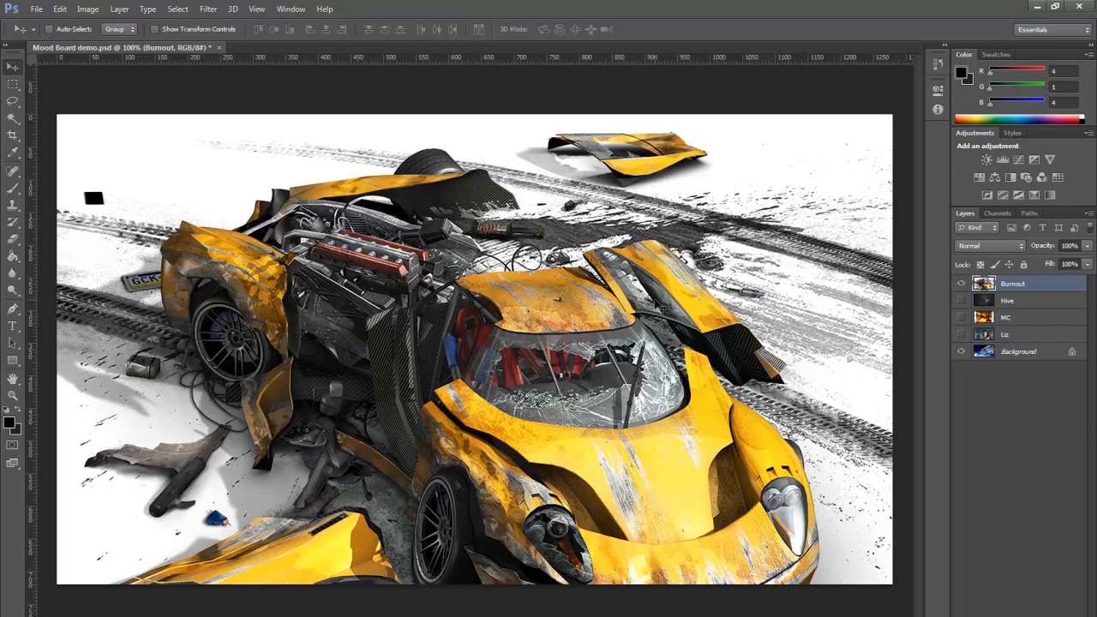
key("ctrl+t")
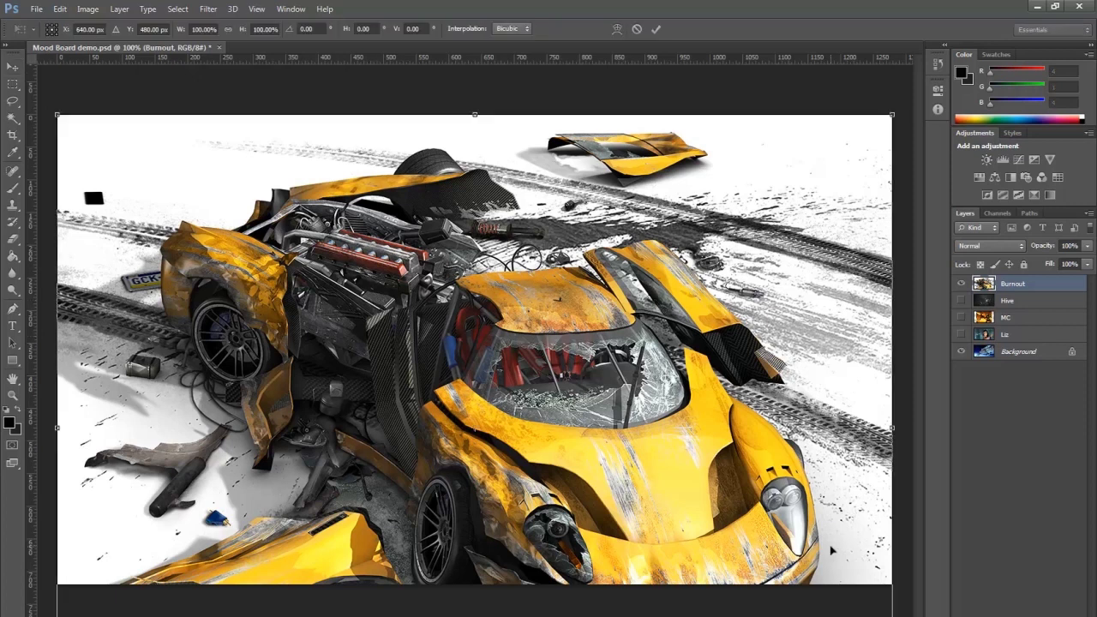
left_click_drag(58, 120, 441, 403)
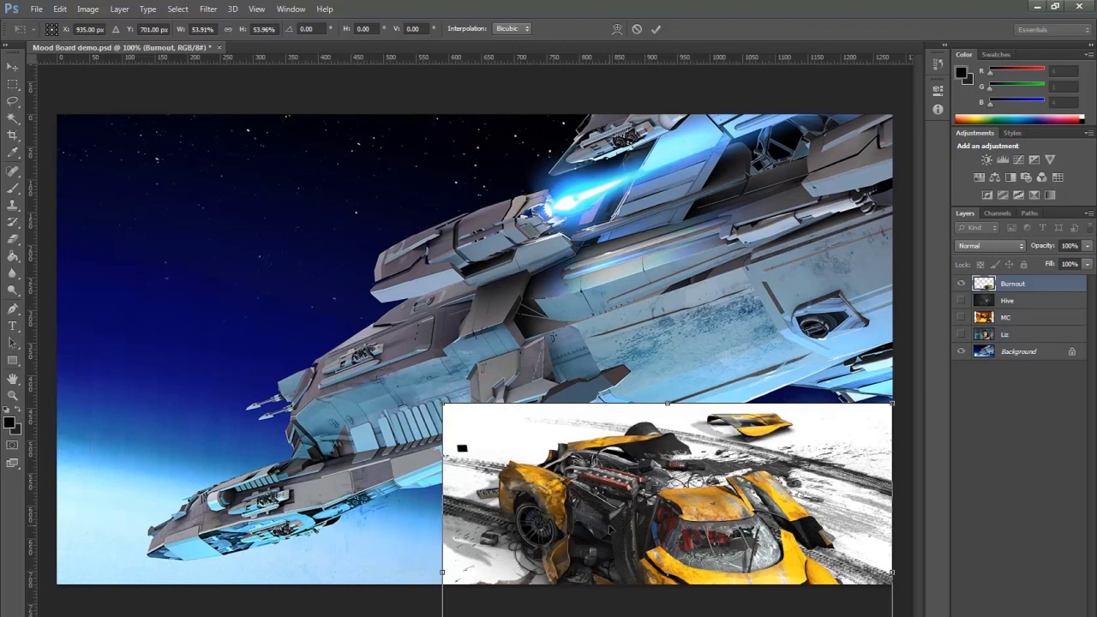
left_click_drag(515, 480, 182, 225)
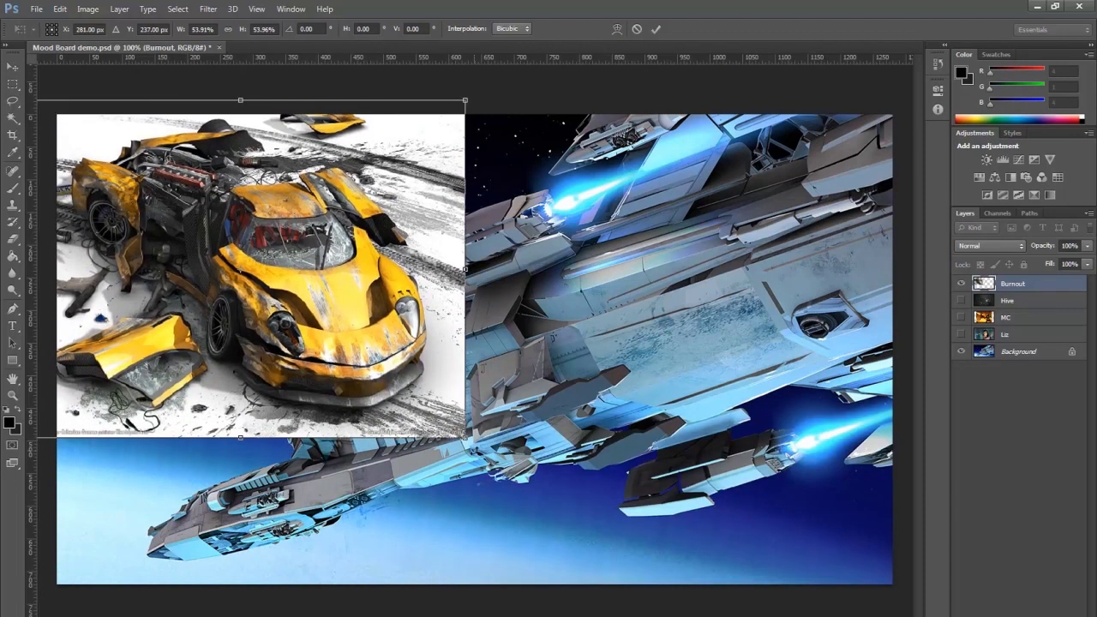
left_click_drag(464, 437, 354, 351)
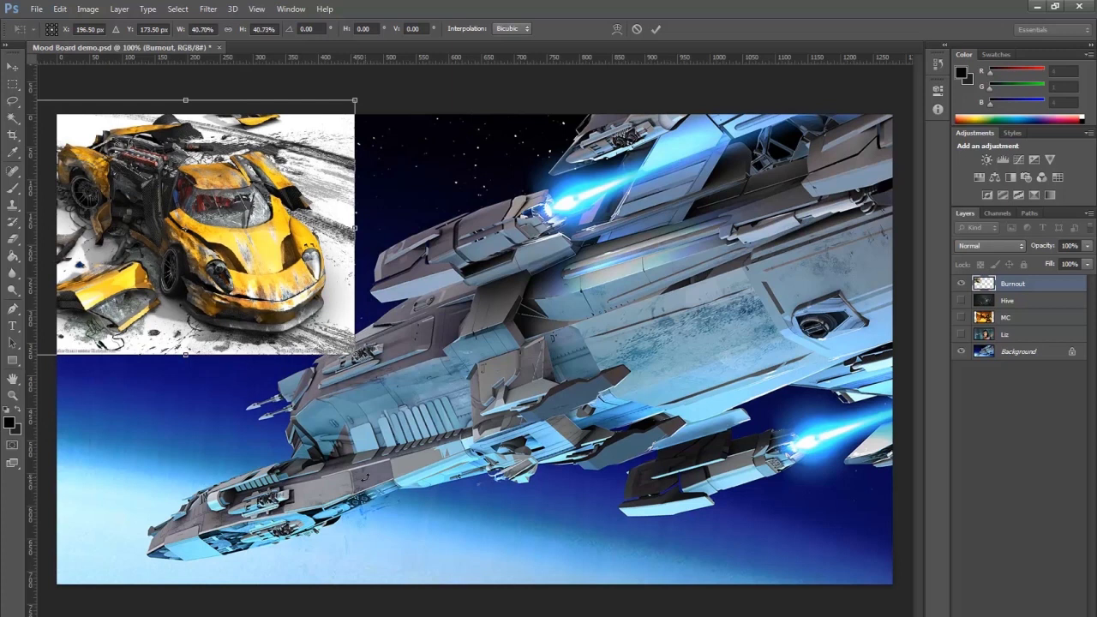
key("Return")
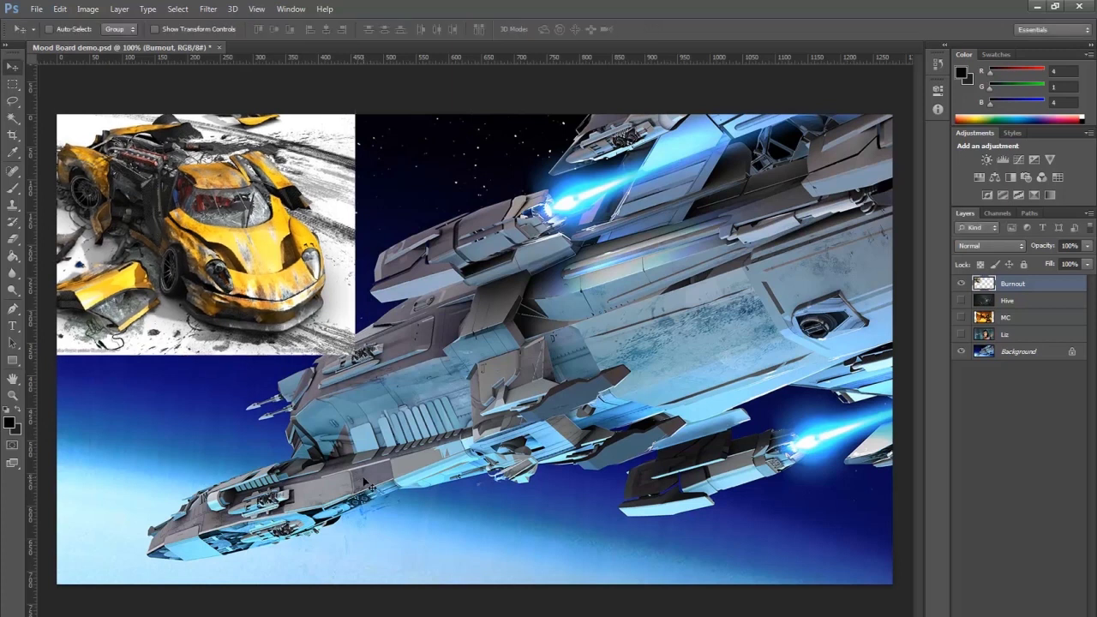
Select the Burnout layer from the canvas and nudge the car image slightly upward
right_click(264, 283)
left_click(283, 291)
left_click_drag(249, 287, 253, 270)
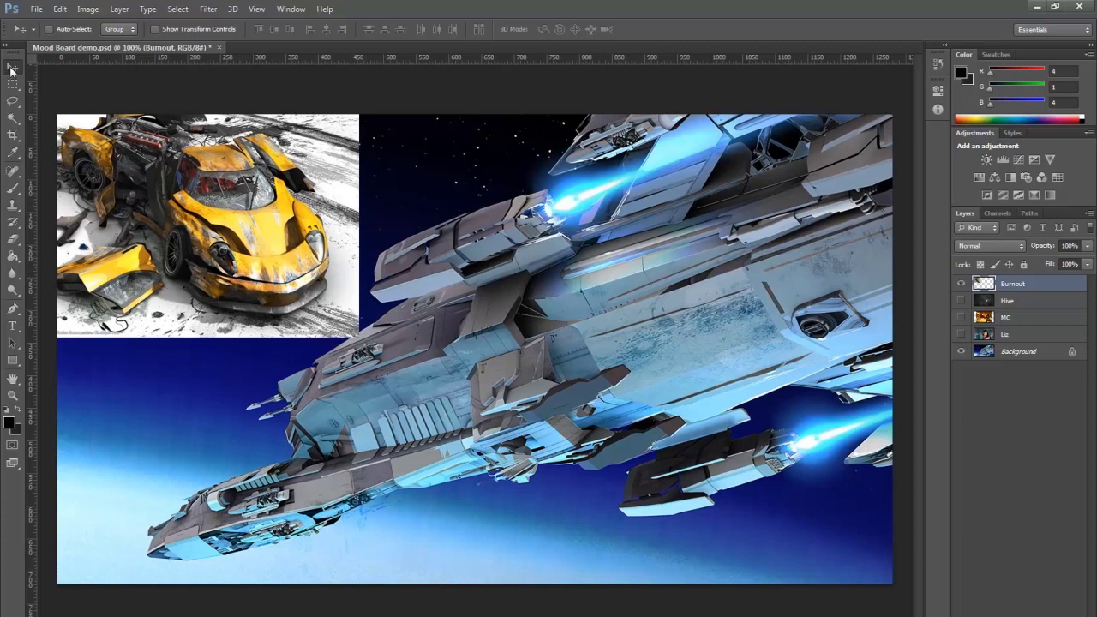
right_click(272, 244)
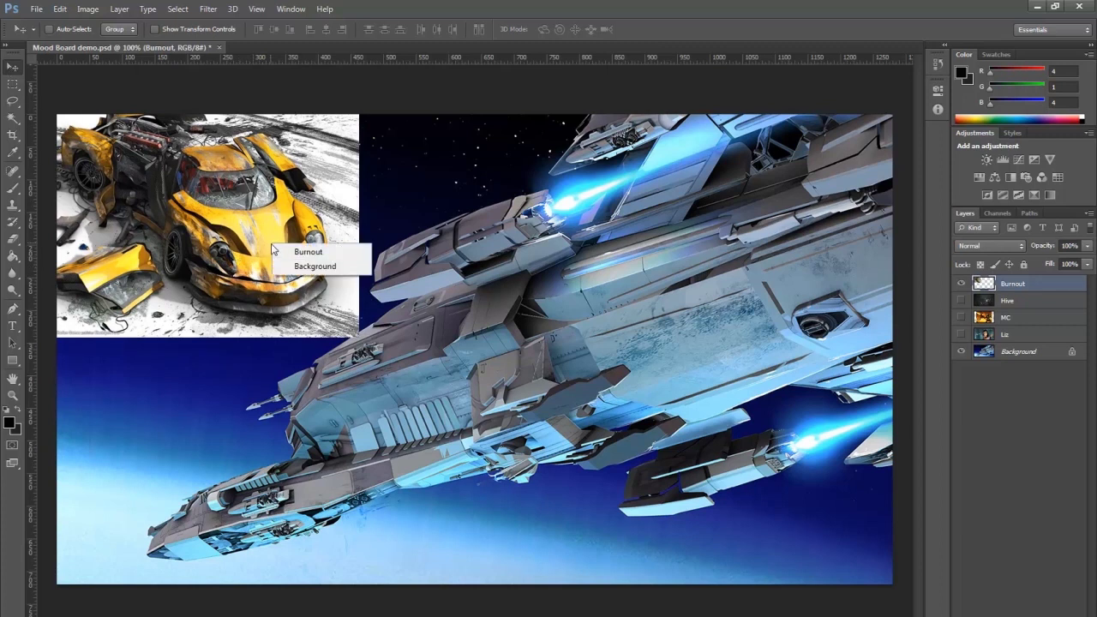
left_click(296, 267)
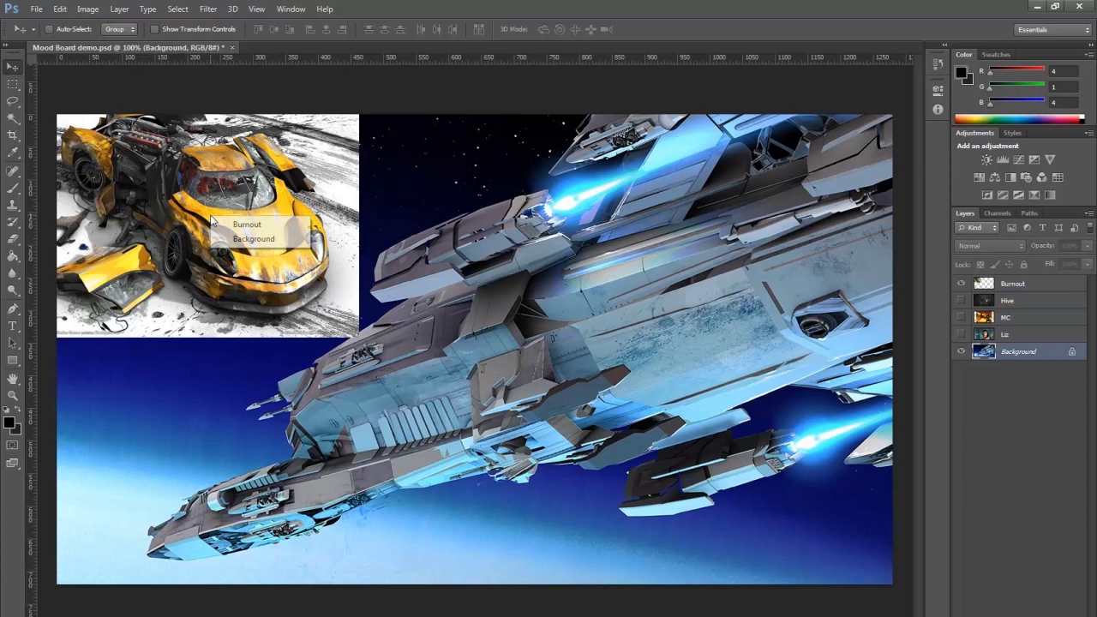
right_click(215, 219)
left_click(227, 224)
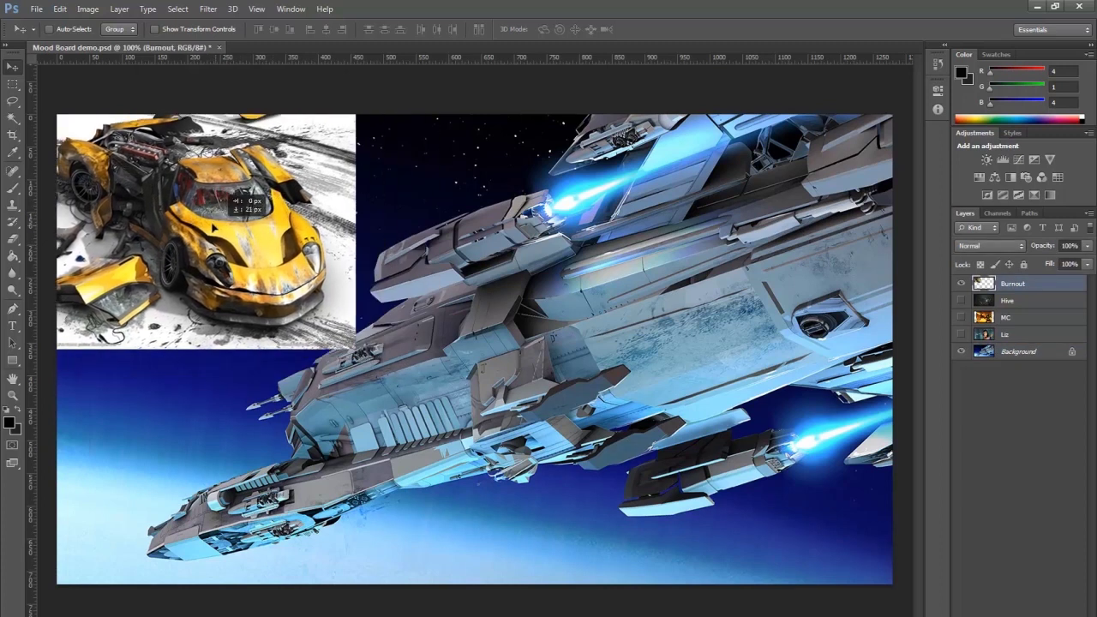
Hide the Burnout layer, show the MC layer, and shift Master Chief to the right edge
left_click(961, 284)
left_click(962, 284)
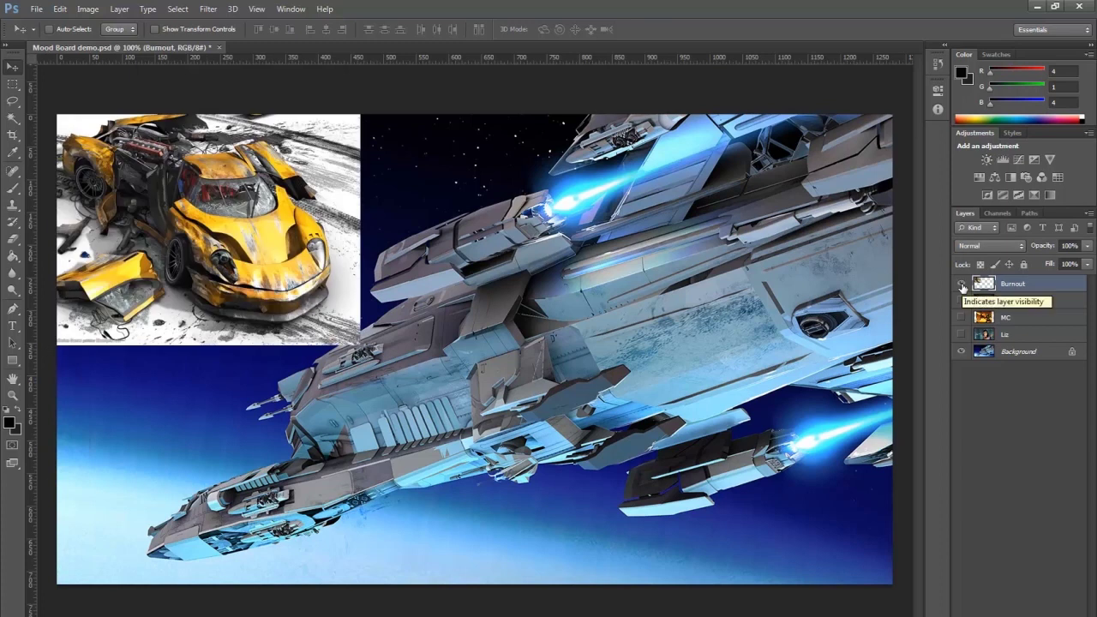
left_click(961, 285)
left_click(961, 288)
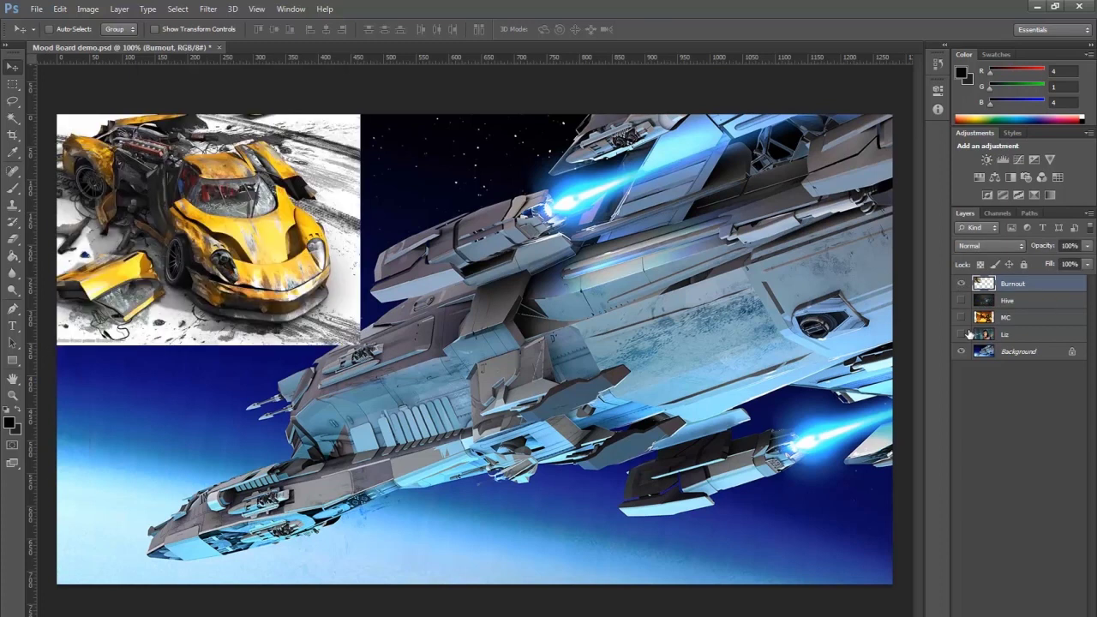
left_click(962, 285)
left_click(1025, 317)
left_click(961, 317)
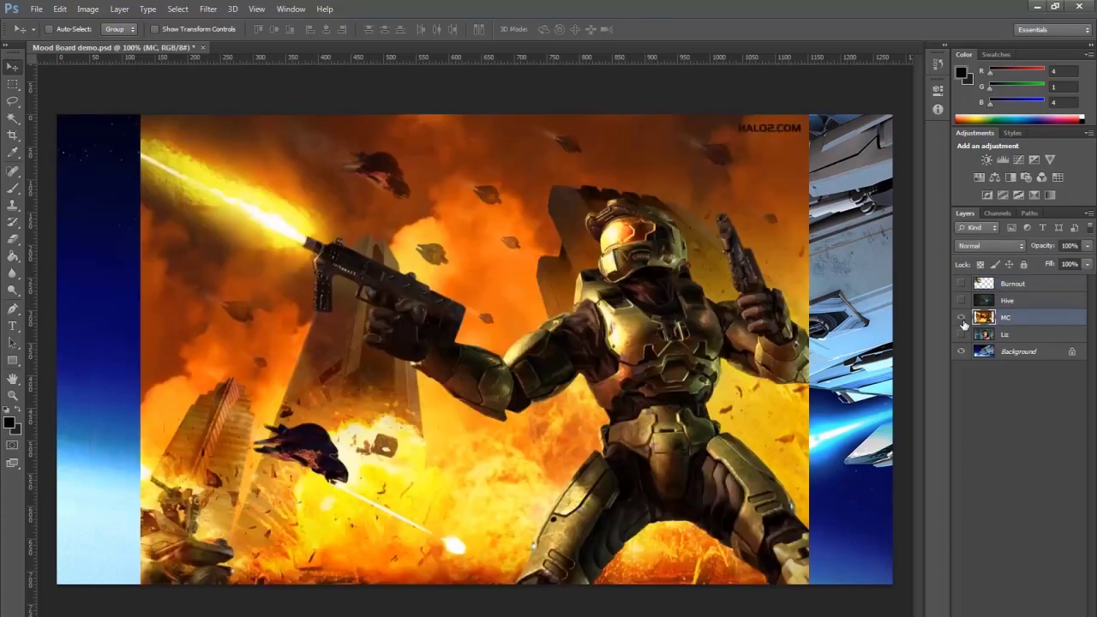
left_click_drag(690, 443, 775, 443)
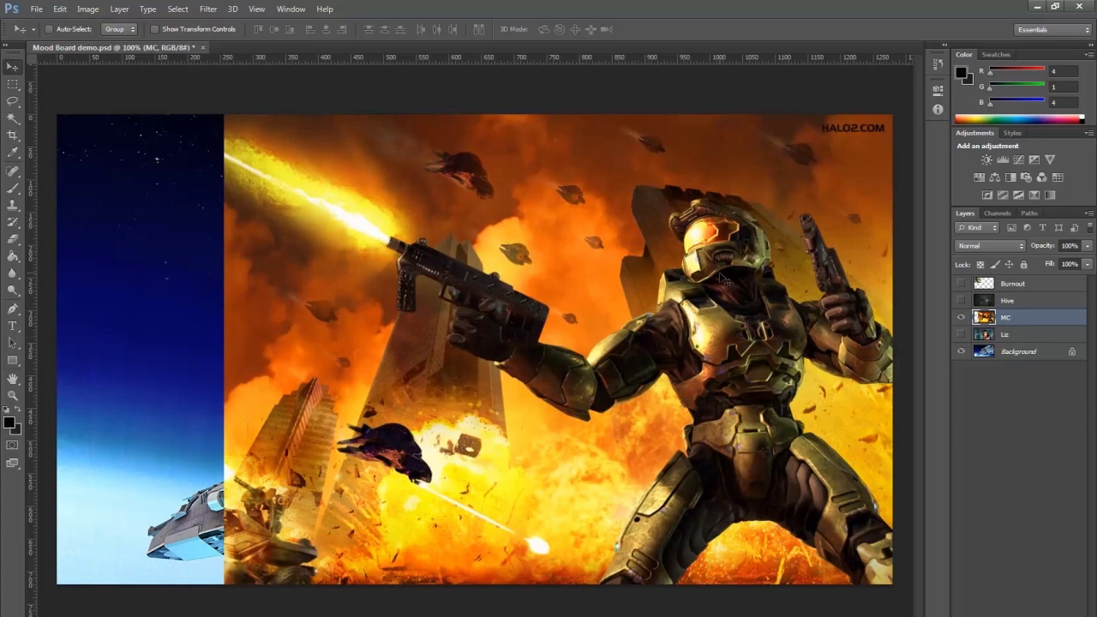
Shrink the Master Chief image with Free Transform and fit it into the bottom-right corner
key("ctrl+t")
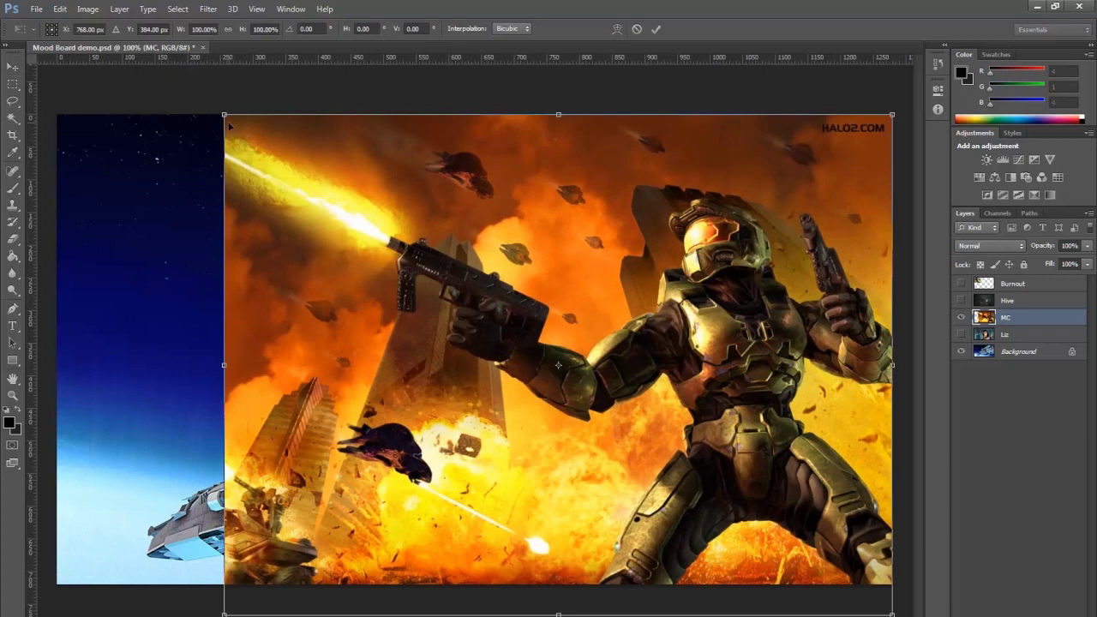
key("Return")
left_click(60, 9)
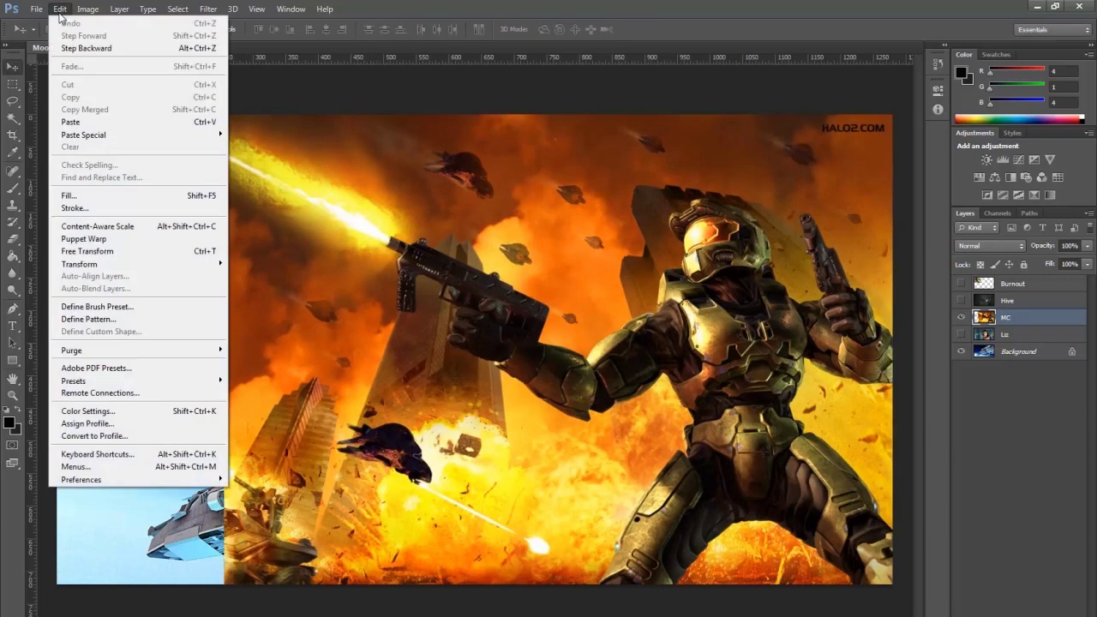
mouse_move(128, 263)
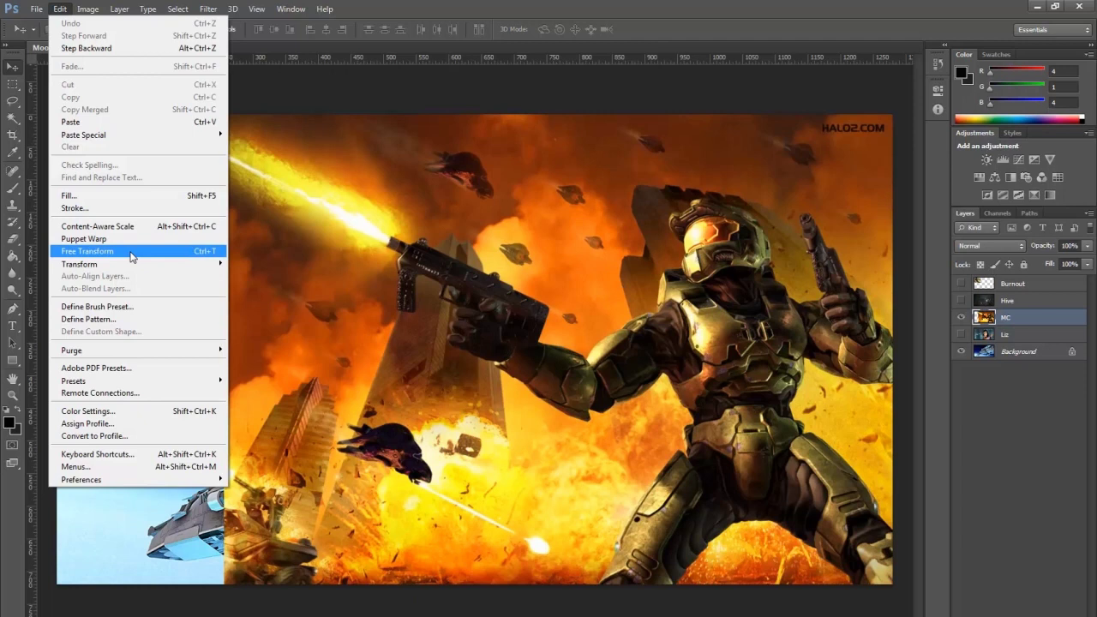
left_click(132, 251)
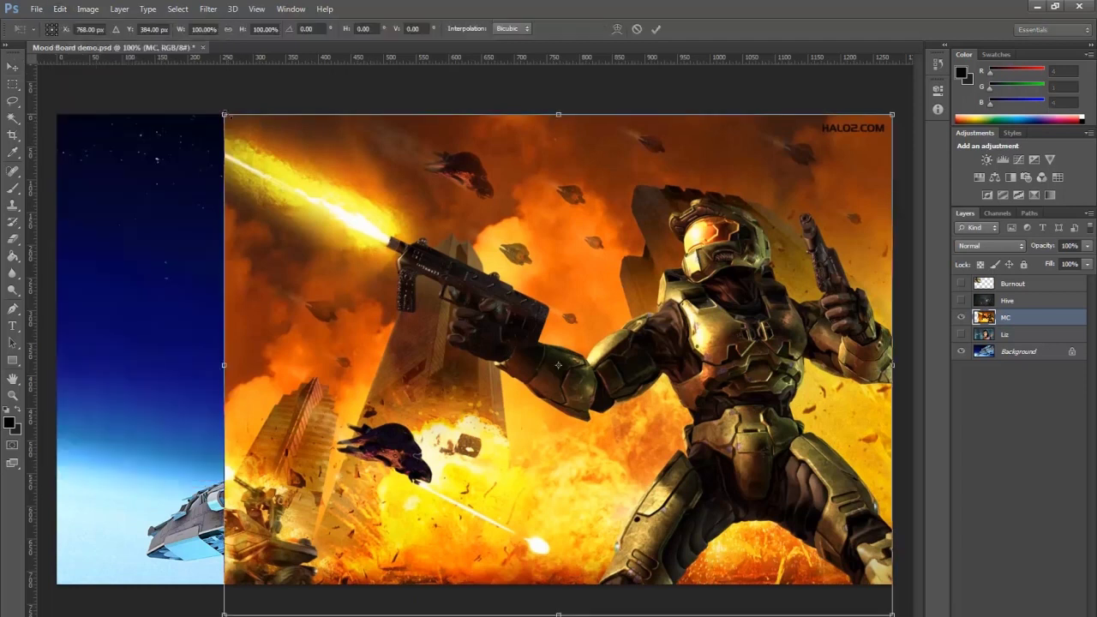
left_click_drag(224, 114, 541, 352)
left_click_drag(709, 528, 709, 497)
key("Return")
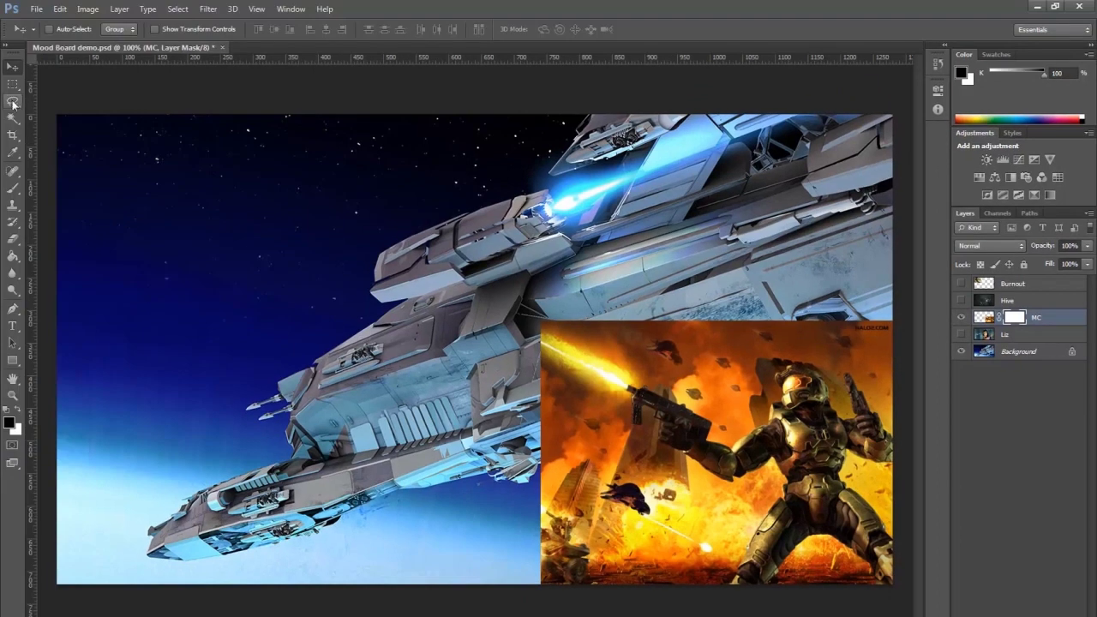
Lasso the area above the soldier on the right and fill that mask region black
left_click(13, 102)
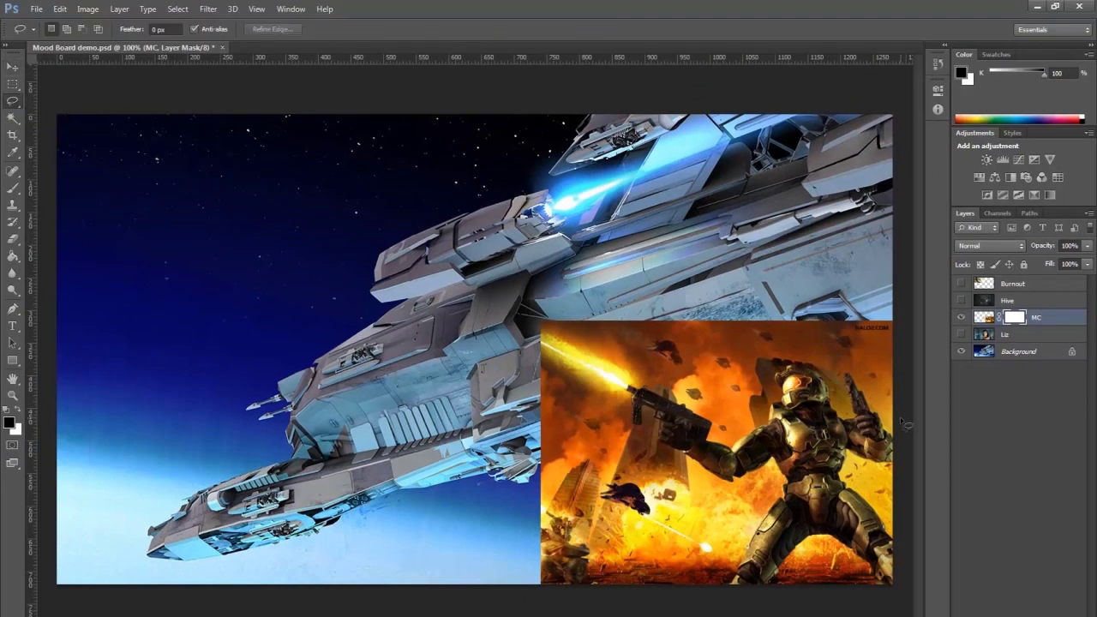
mouse_move(851, 372)
left_mouse_down()
mouse_move(780, 330)
mouse_move(906, 304)
mouse_move(916, 425)
left_mouse_up()
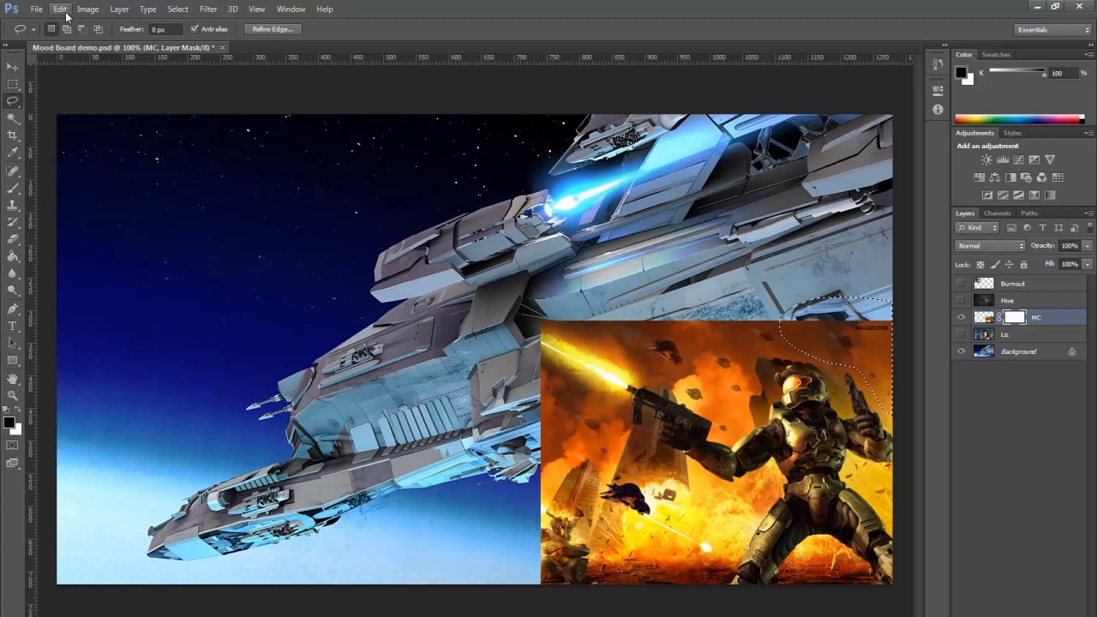
key("shift+F5")
left_click(531, 206)
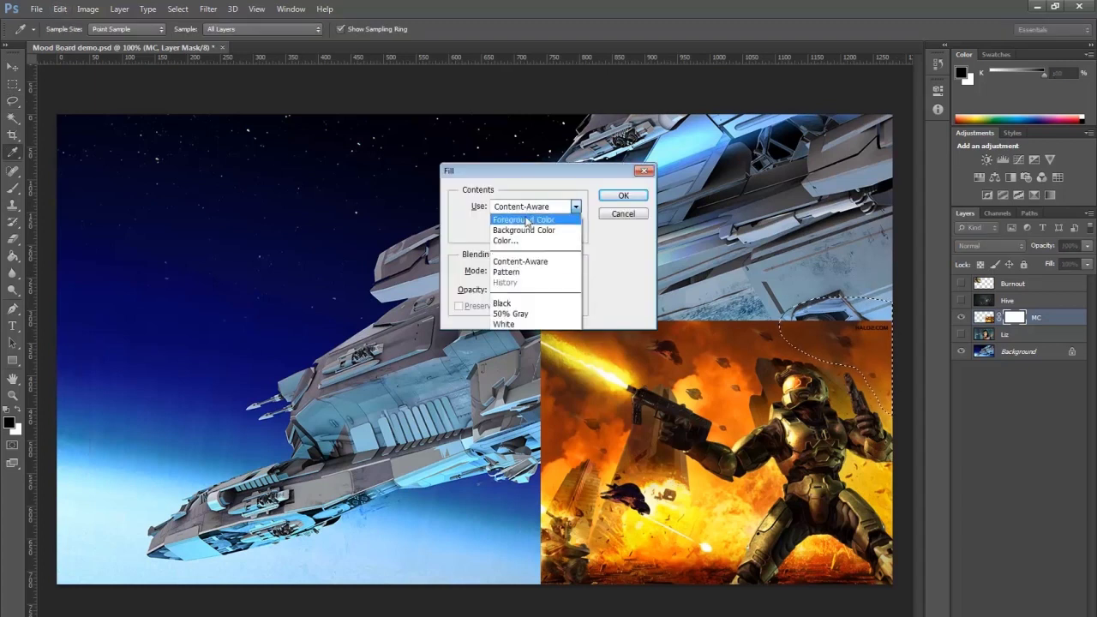
left_click(518, 227)
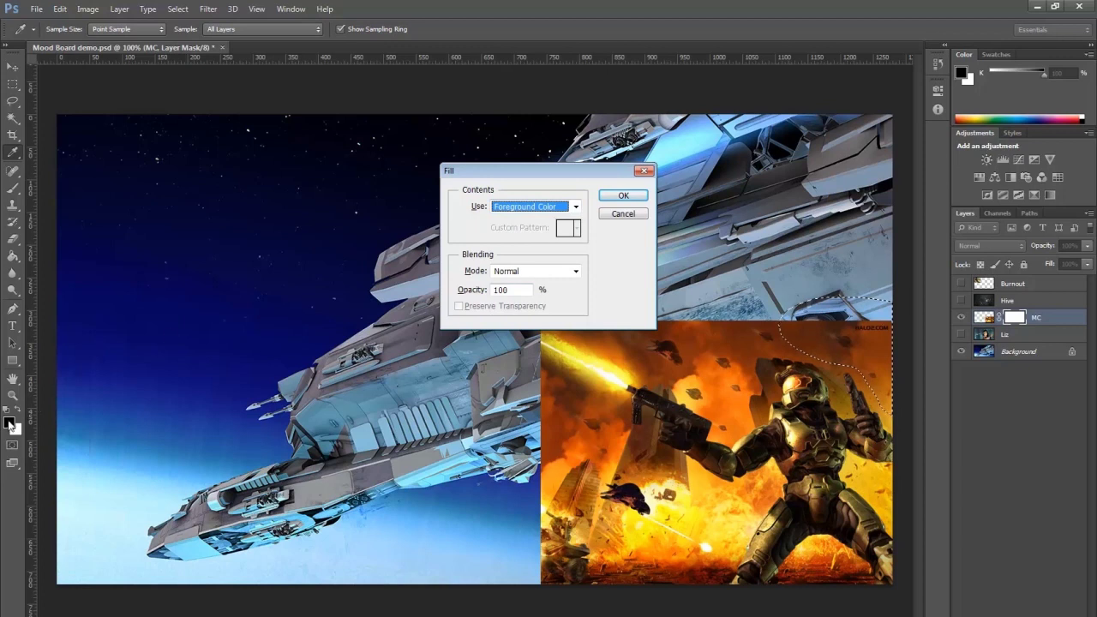
left_click(635, 200)
key("l")
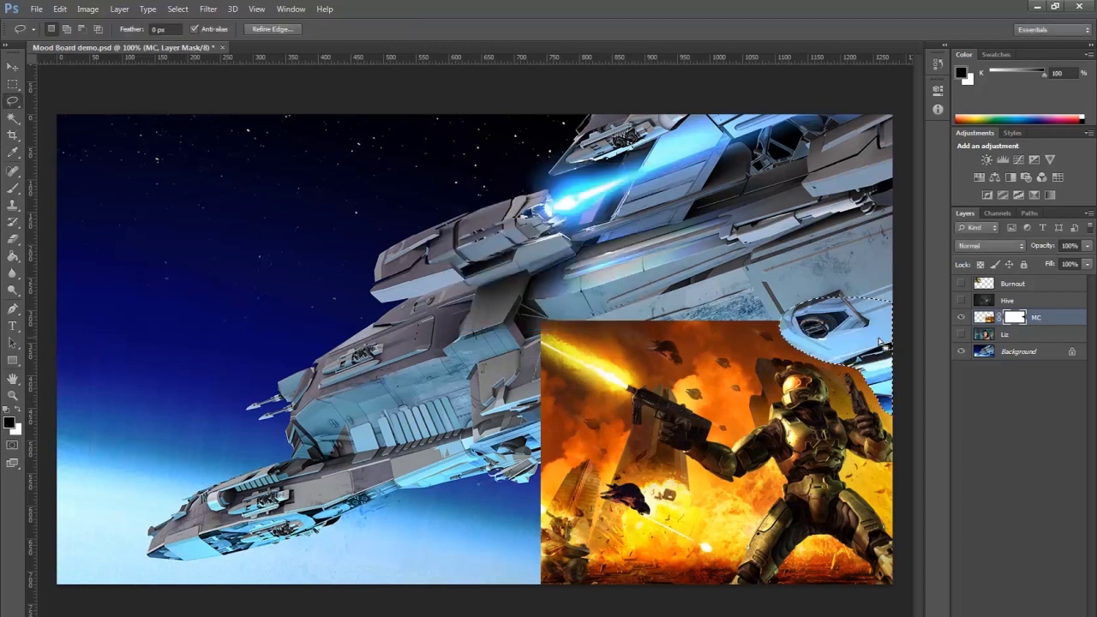
Lasso the rest of the area above the soldier's left side and fill it black
left_click(821, 375)
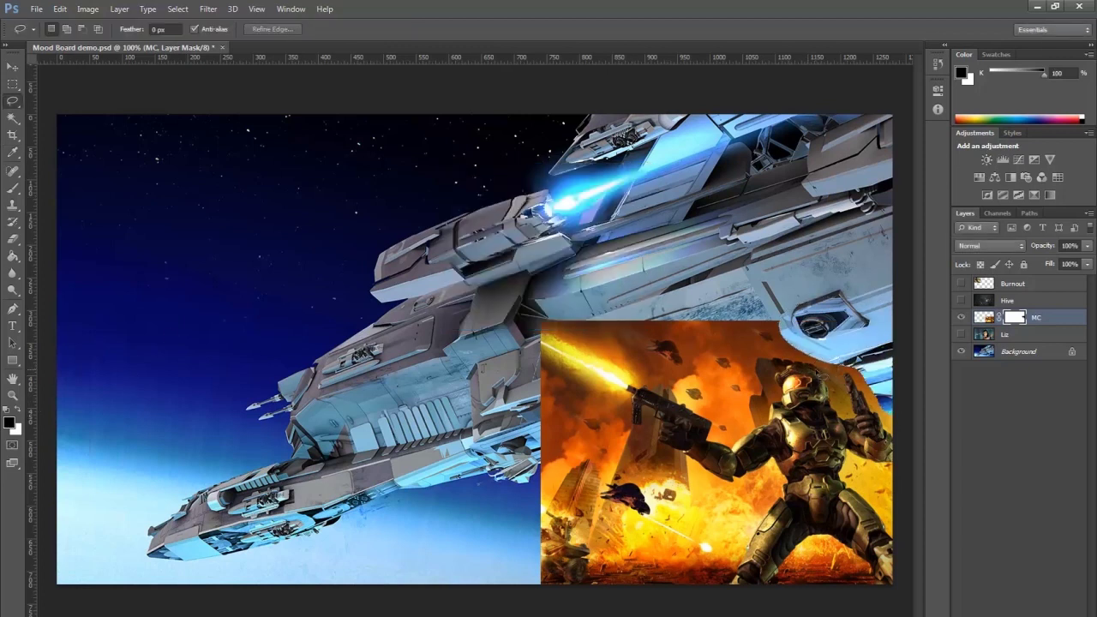
mouse_move(782, 358)
left_mouse_down()
mouse_move(754, 360)
mouse_move(751, 420)
mouse_move(735, 445)
mouse_move(678, 400)
left_mouse_up()
mouse_move(635, 371)
left_mouse_down()
mouse_move(526, 309)
mouse_move(802, 295)
mouse_move(815, 355)
left_mouse_up()
key("shift+F5")
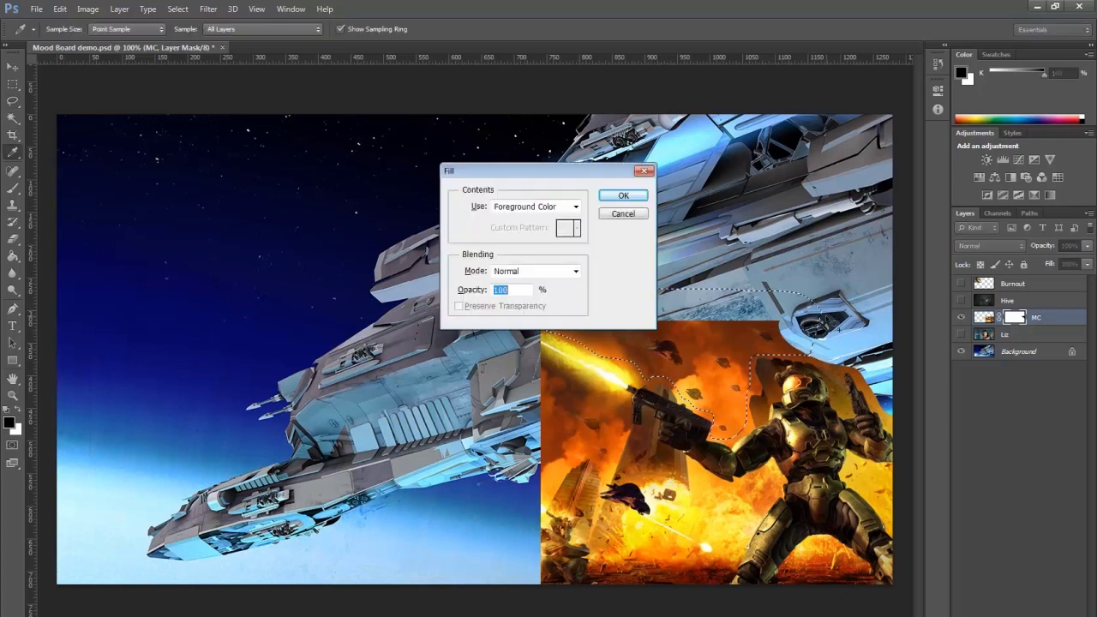
left_click(626, 199)
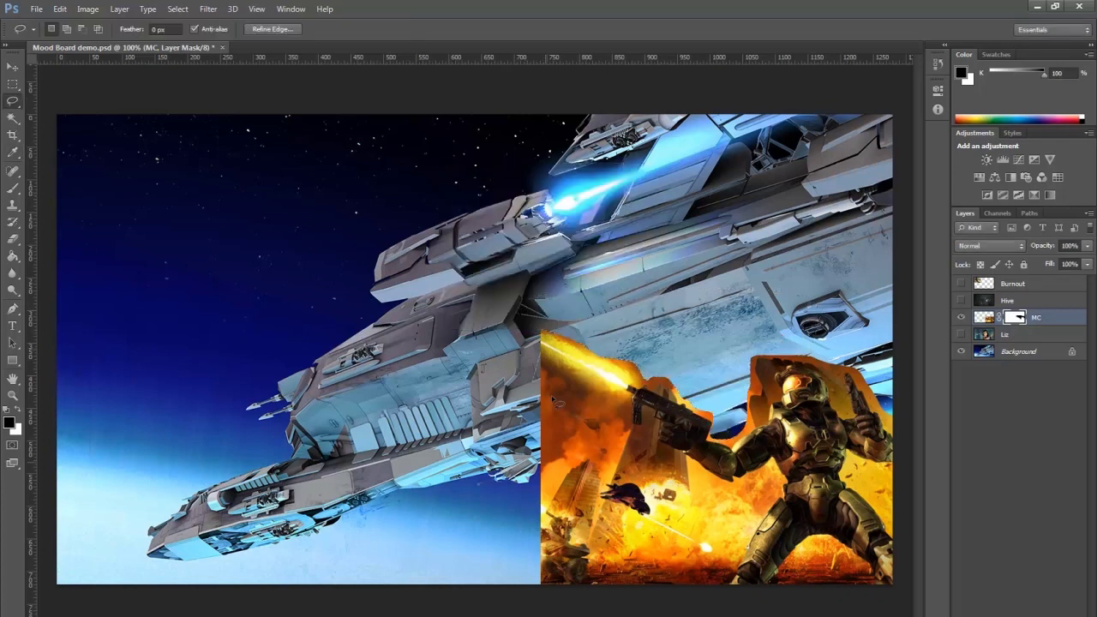
Mask out the fire area on the left of Master Chief with a black fill
key("ctrl+d")
mouse_move(553, 382)
left_mouse_down()
mouse_move(620, 404)
mouse_move(645, 436)
mouse_move(618, 430)
mouse_move(580, 394)
mouse_move(624, 408)
mouse_move(632, 444)
left_mouse_up()
left_click(529, 372)
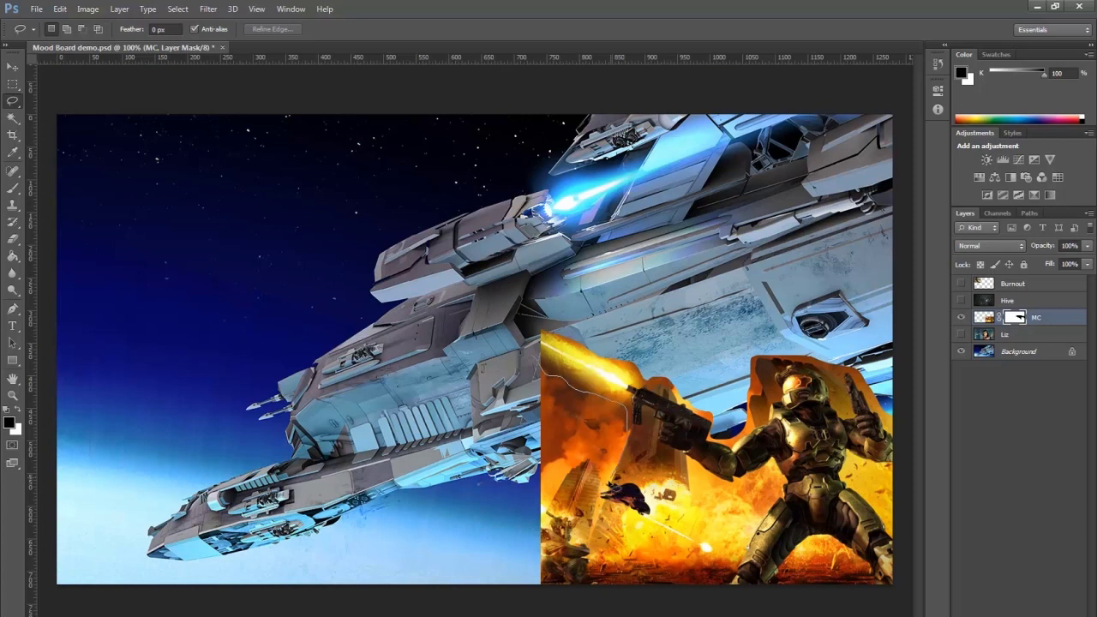
left_click_drag(610, 486, 602, 470)
mouse_move(545, 508)
left_mouse_down()
mouse_move(523, 476)
mouse_move(506, 339)
left_mouse_up()
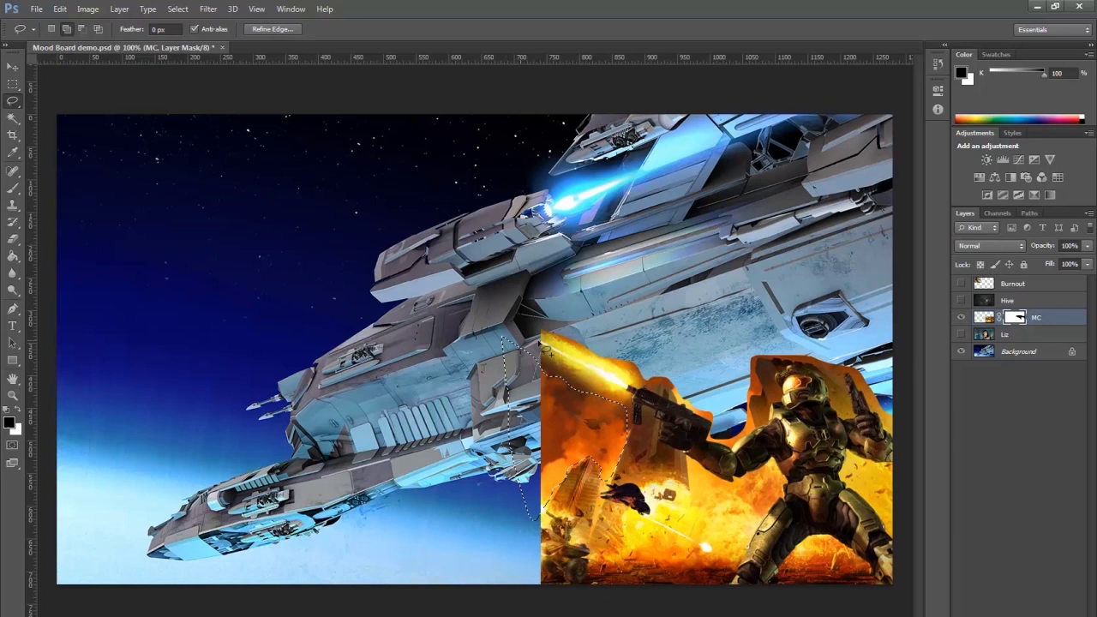
key("shift+F5")
left_click(623, 196)
key("ctrl+d")
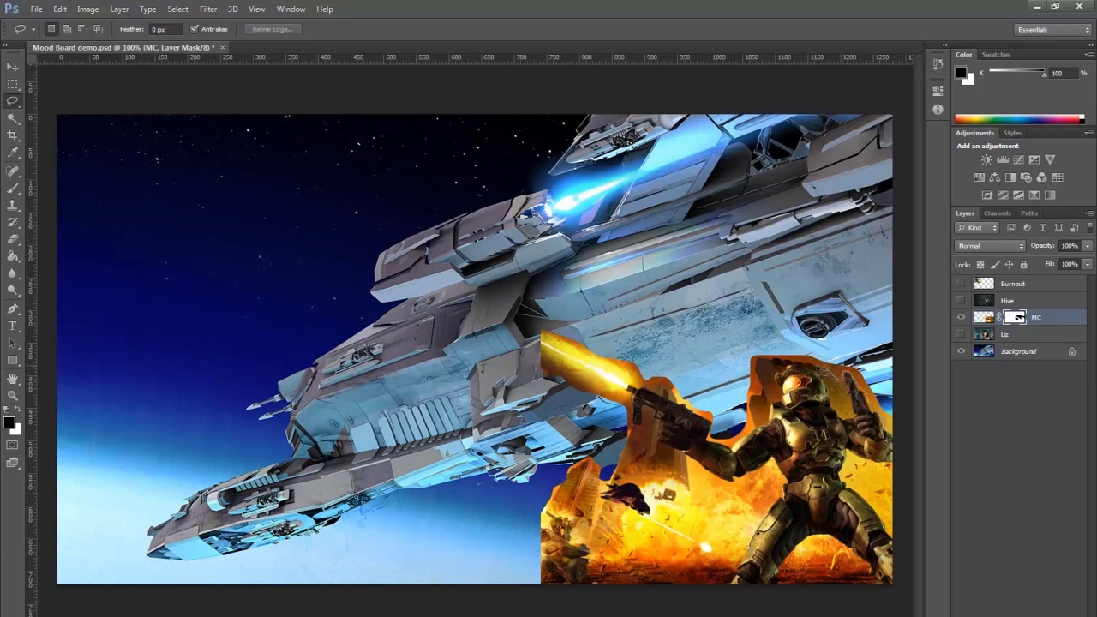
Mask out the areas around the helmet and beside the shoulder with black fills
mouse_move(814, 370)
left_mouse_down()
mouse_move(772, 357)
mouse_move(870, 325)
mouse_move(922, 388)
mouse_move(913, 428)
left_mouse_up()
key("shift+F5")
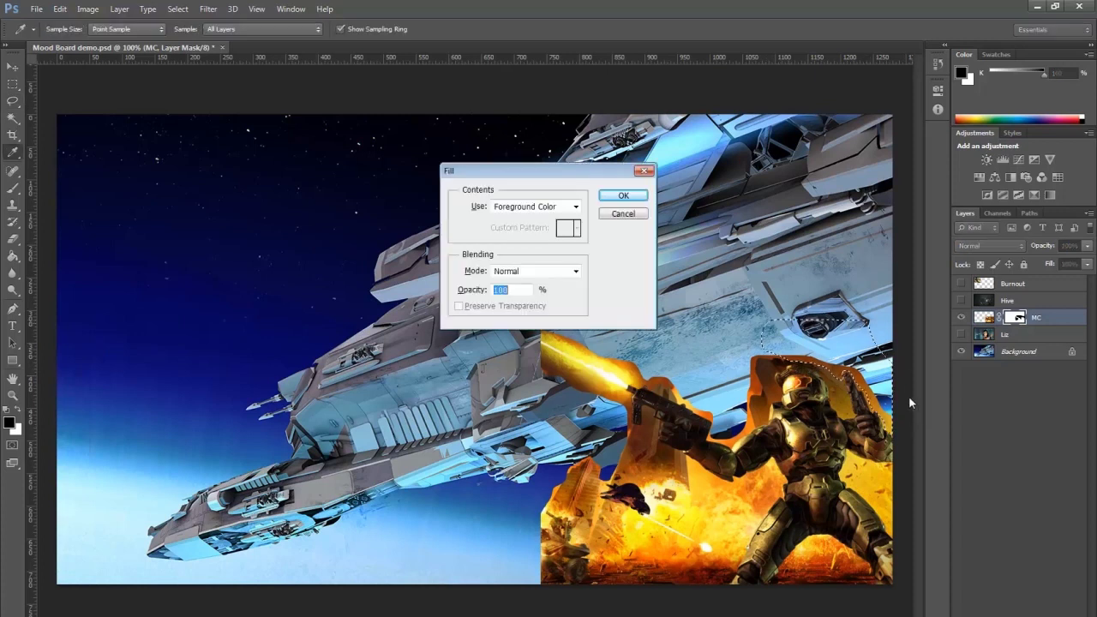
key("Return")
key("ctrl+d")
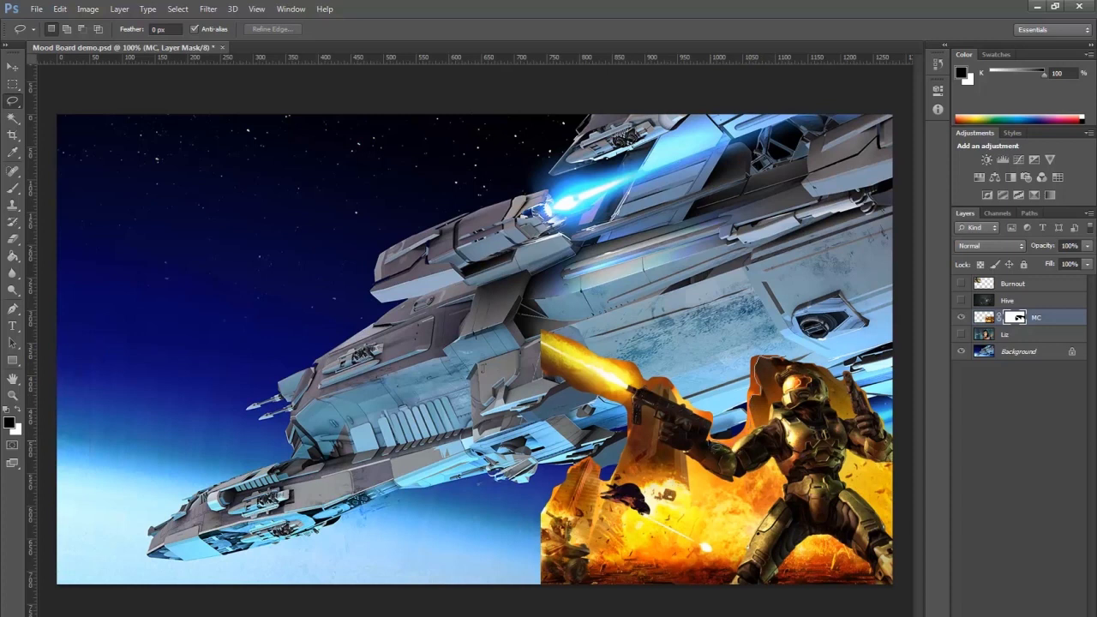
mouse_move(716, 445)
left_mouse_down()
mouse_move(738, 405)
mouse_move(810, 343)
left_mouse_up()
key("shift+F5")
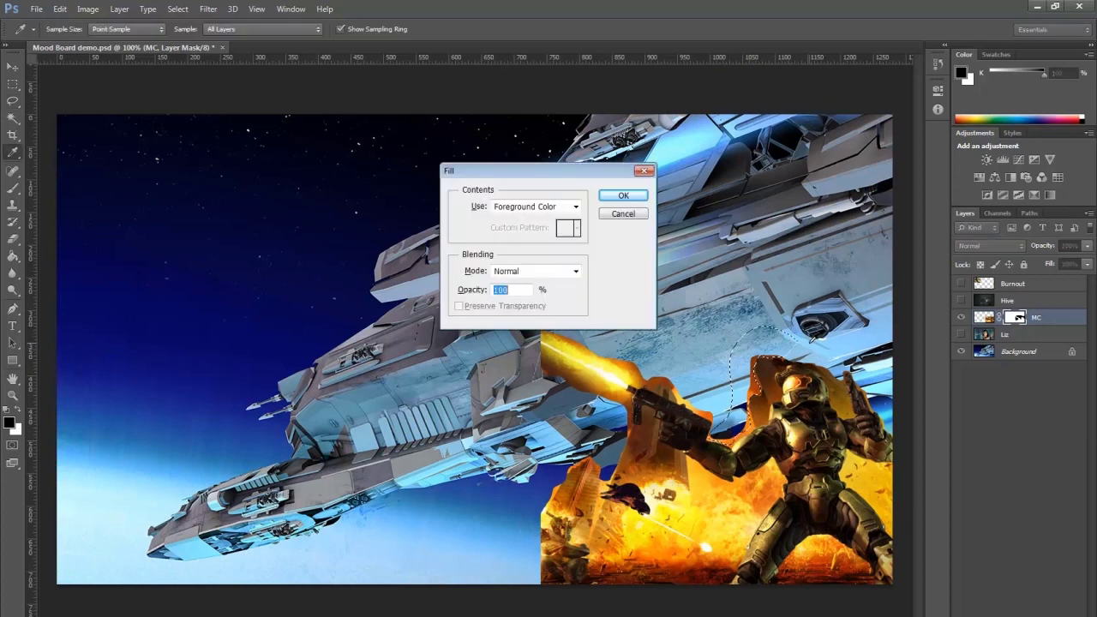
key("Return")
key("ctrl+d")
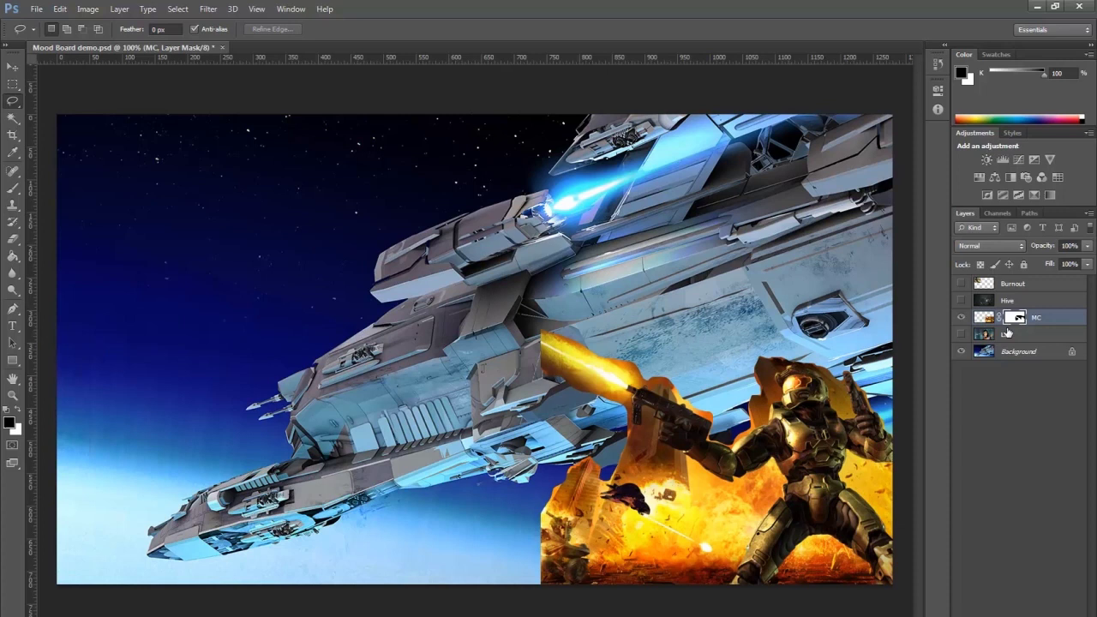
Preview the MC Mask in Channels, restore the RGB view, and hide the MC layer
left_click(995, 214)
left_click(958, 289)
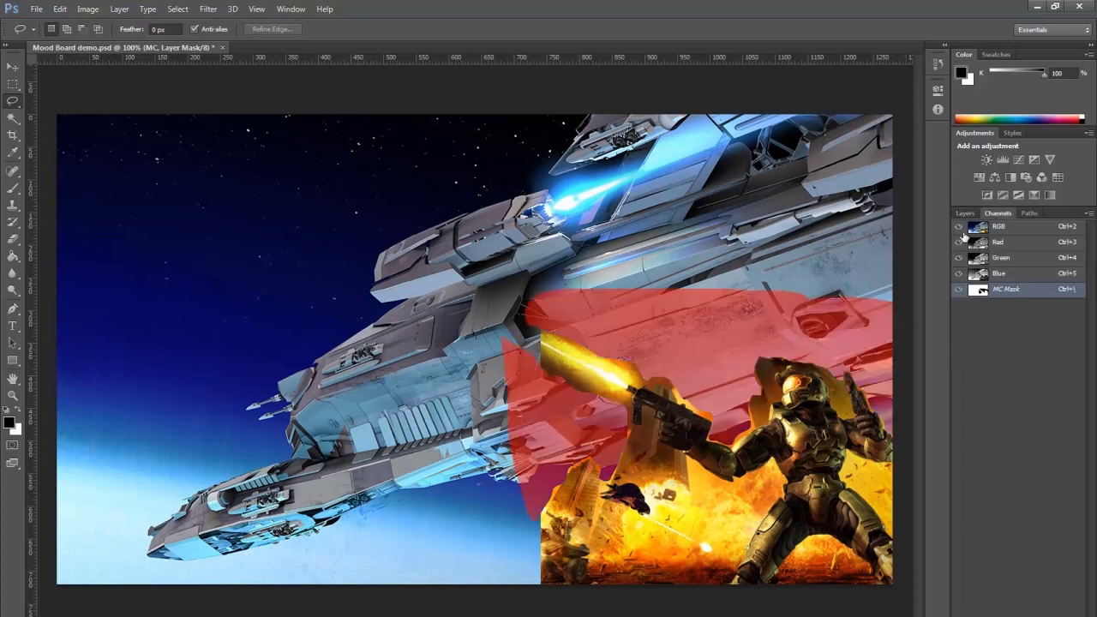
left_click(958, 226)
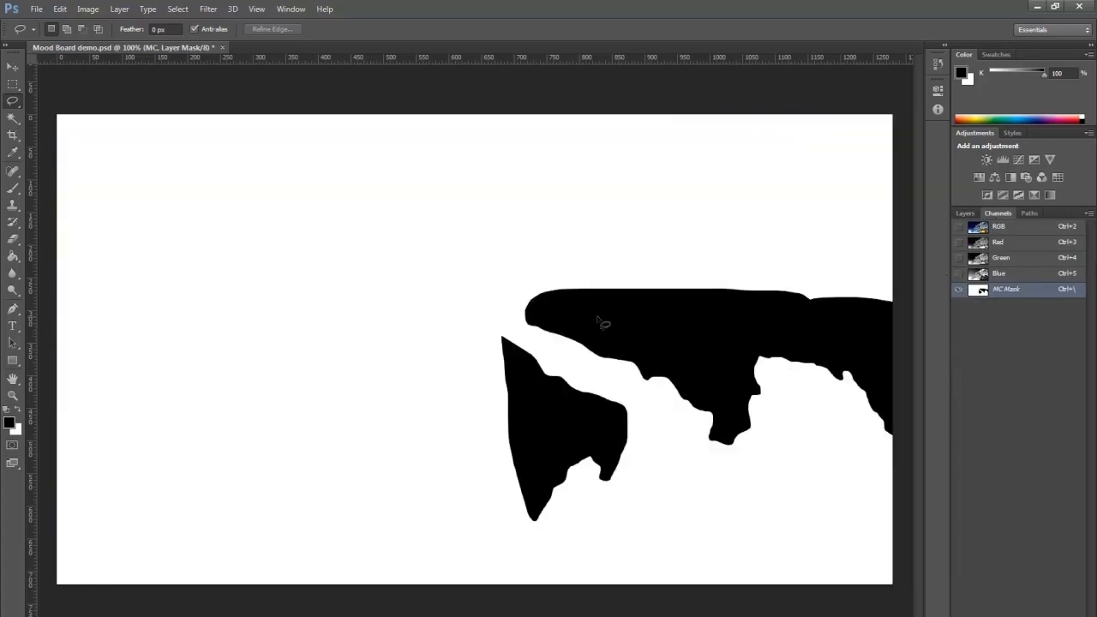
left_click(958, 226)
left_click(958, 289)
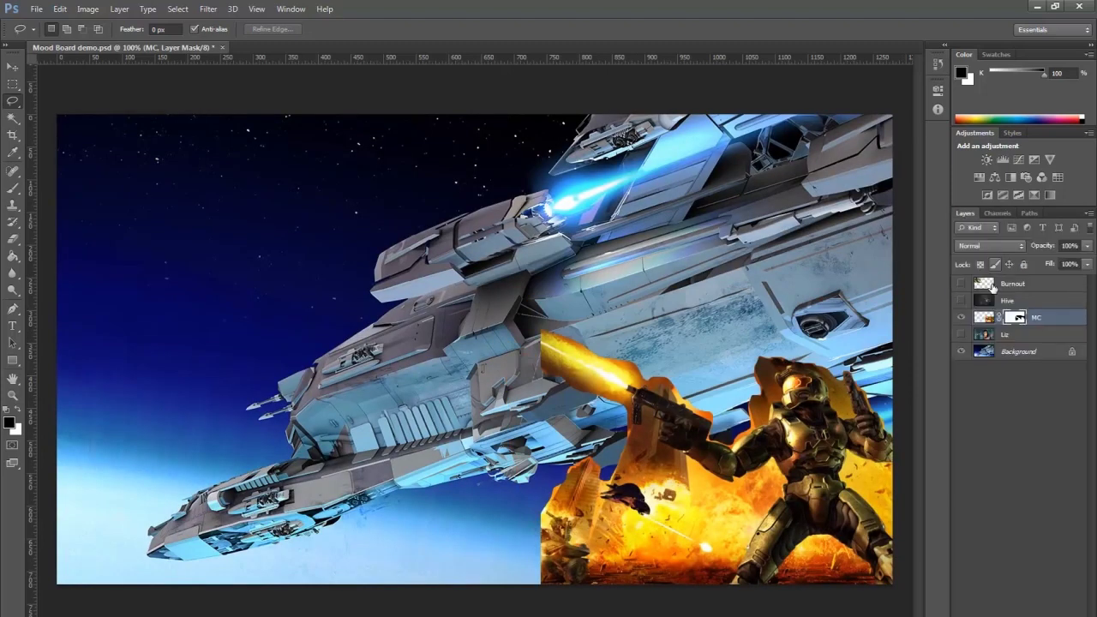
left_click(961, 318)
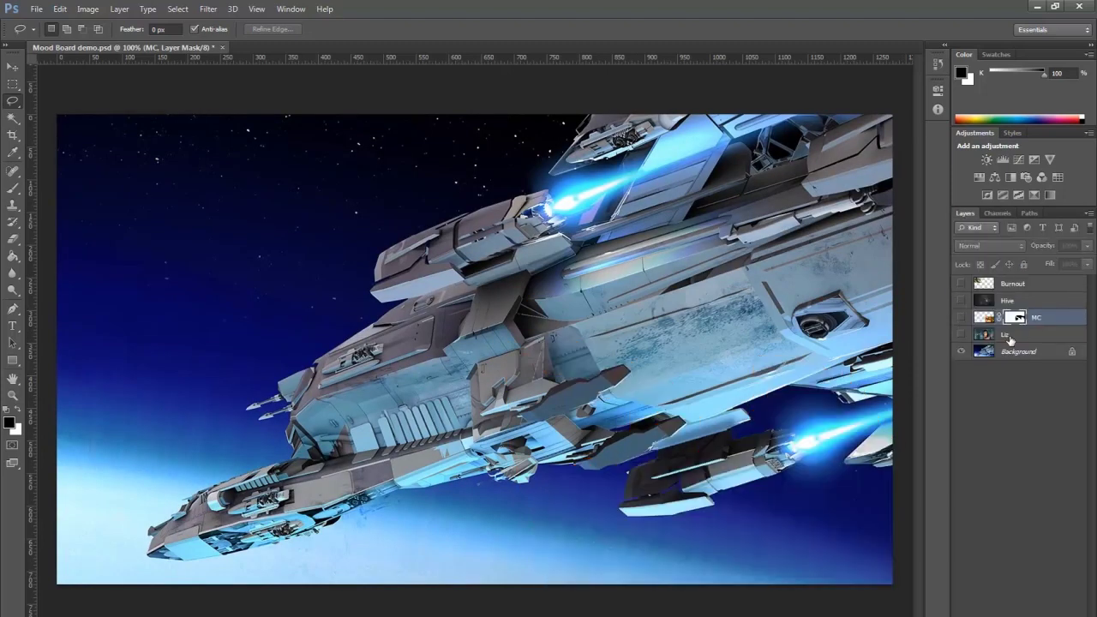
Show the Liz layer, flip it horizontally, and move it down and left
left_click(1009, 335)
left_click(960, 335)
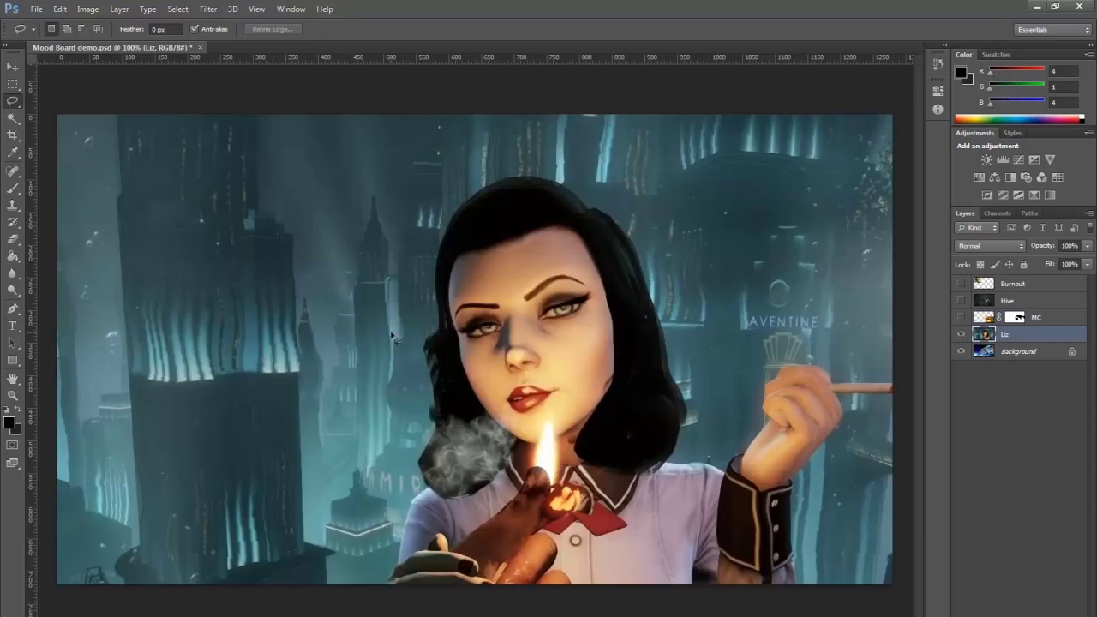
left_click(12, 66)
mouse_move(482, 330)
left_mouse_down()
mouse_move(376, 314)
mouse_move(368, 268)
left_mouse_up()
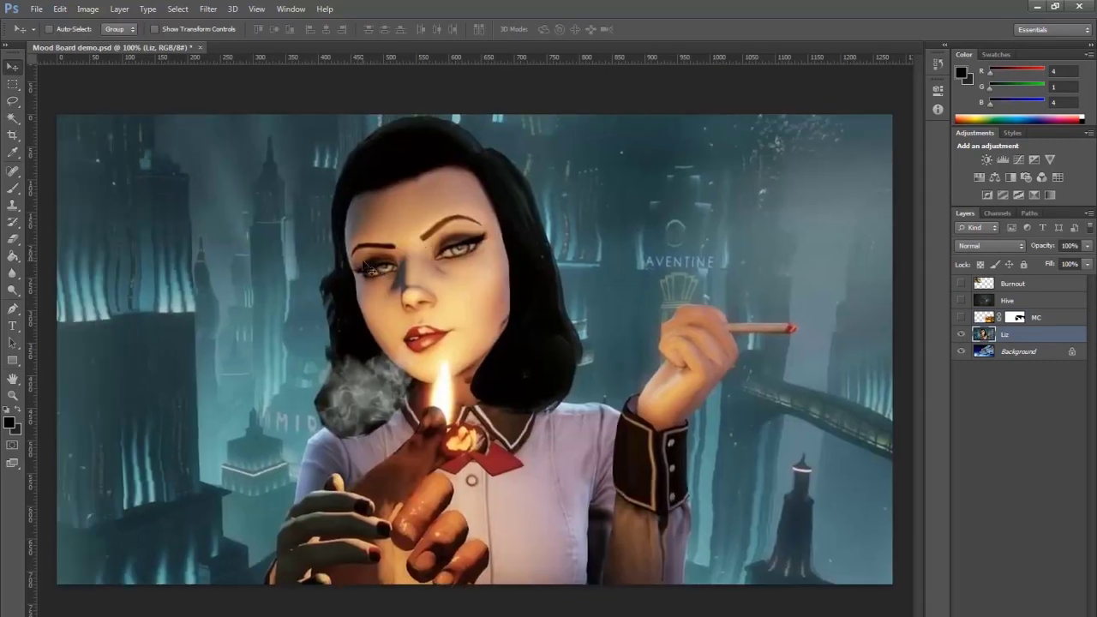
left_click(60, 9)
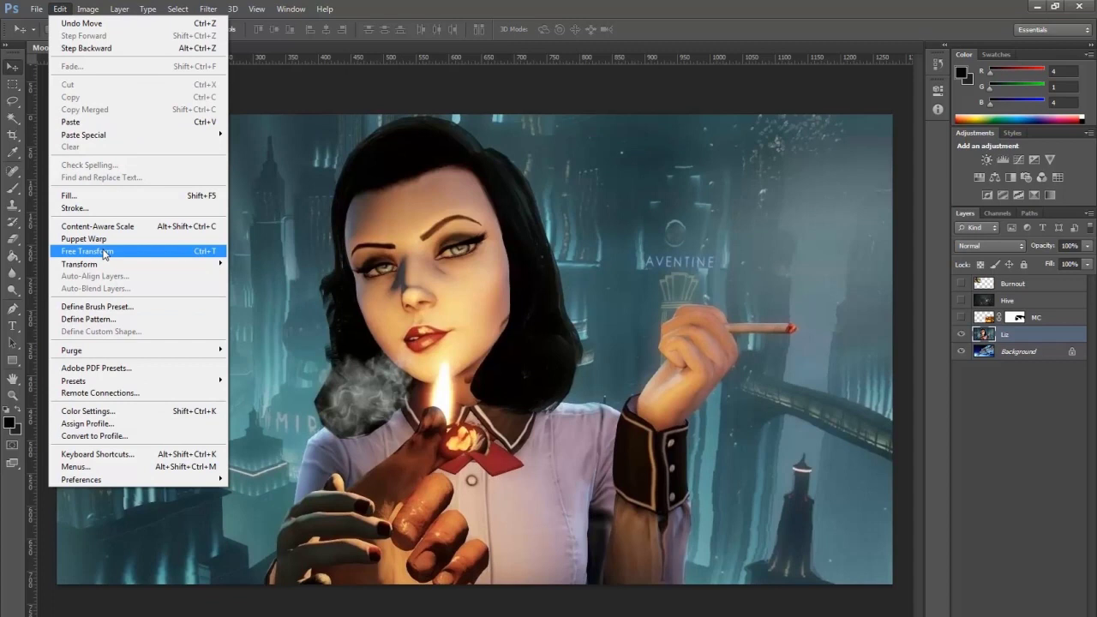
mouse_move(103, 264)
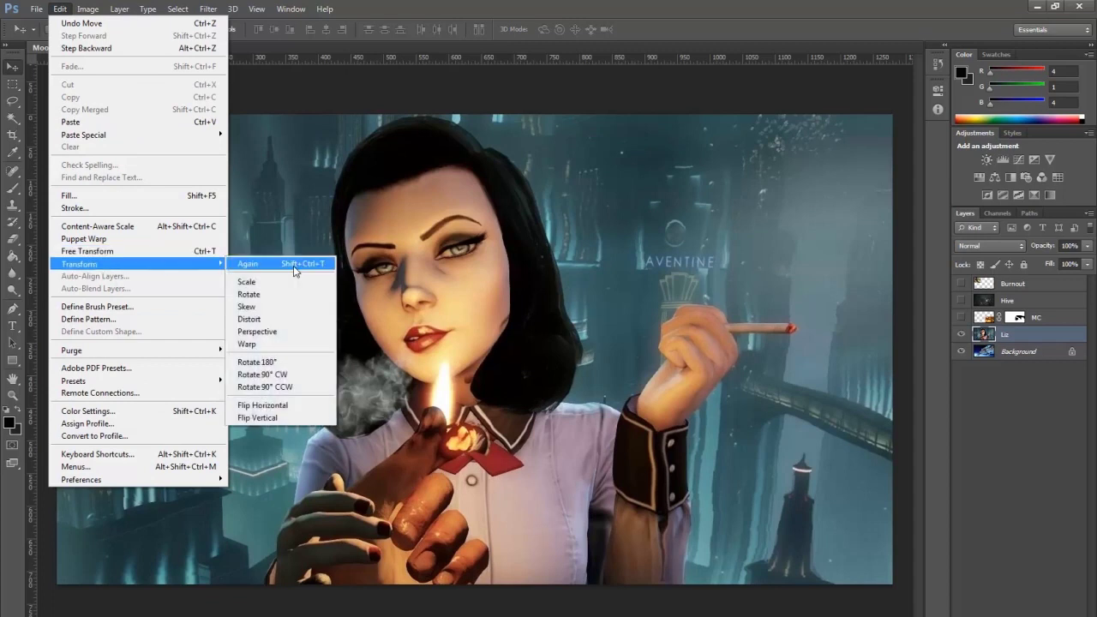
left_click(302, 405)
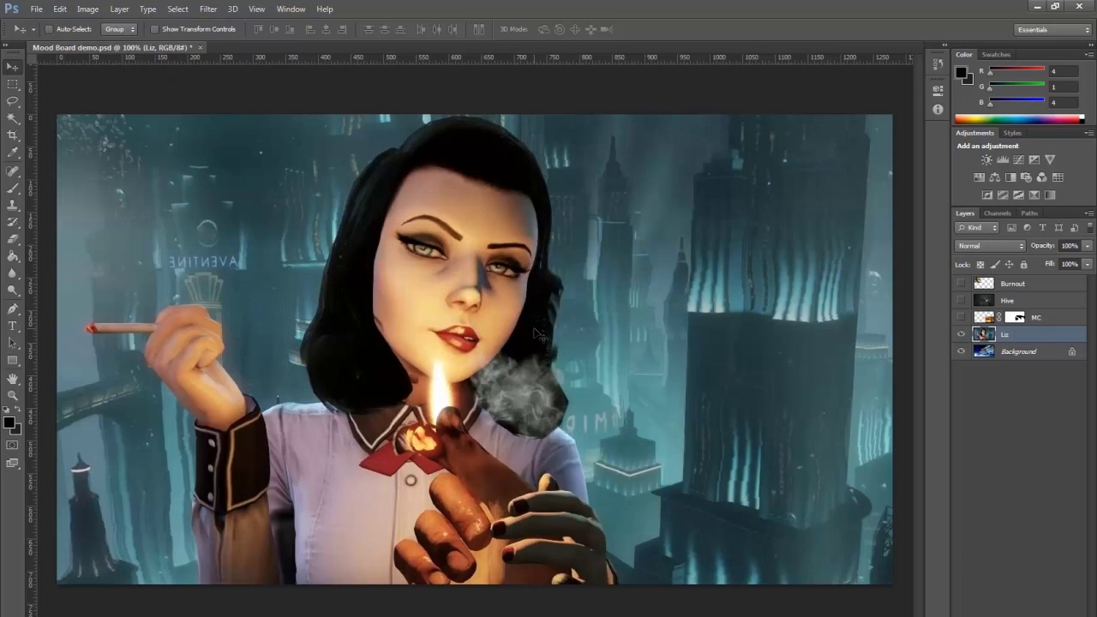
left_click_drag(535, 253, 420, 325)
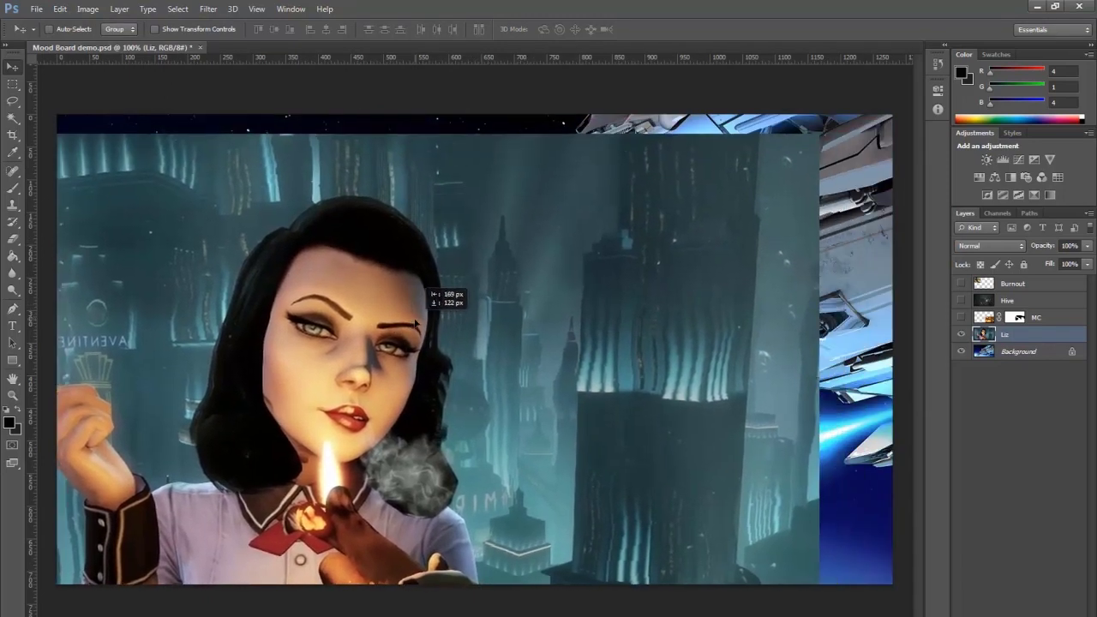
Scale the Liz image to about 50% and place it in the lower-left corner
key("ctrl+t")
left_click_drag(819, 133, 335, 456)
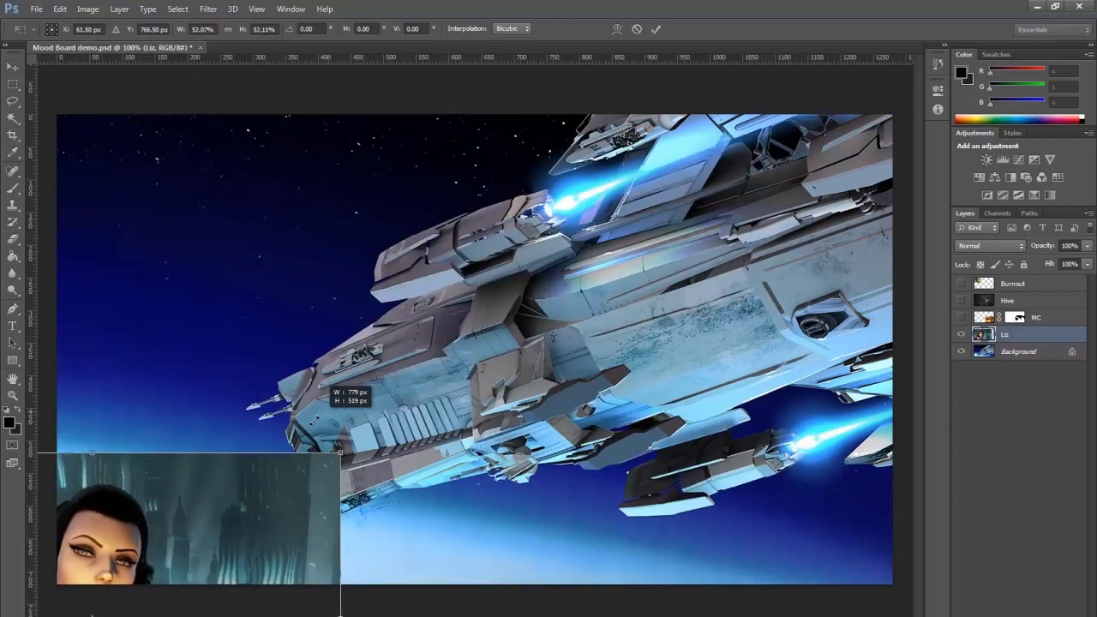
left_click_drag(204, 567, 328, 444)
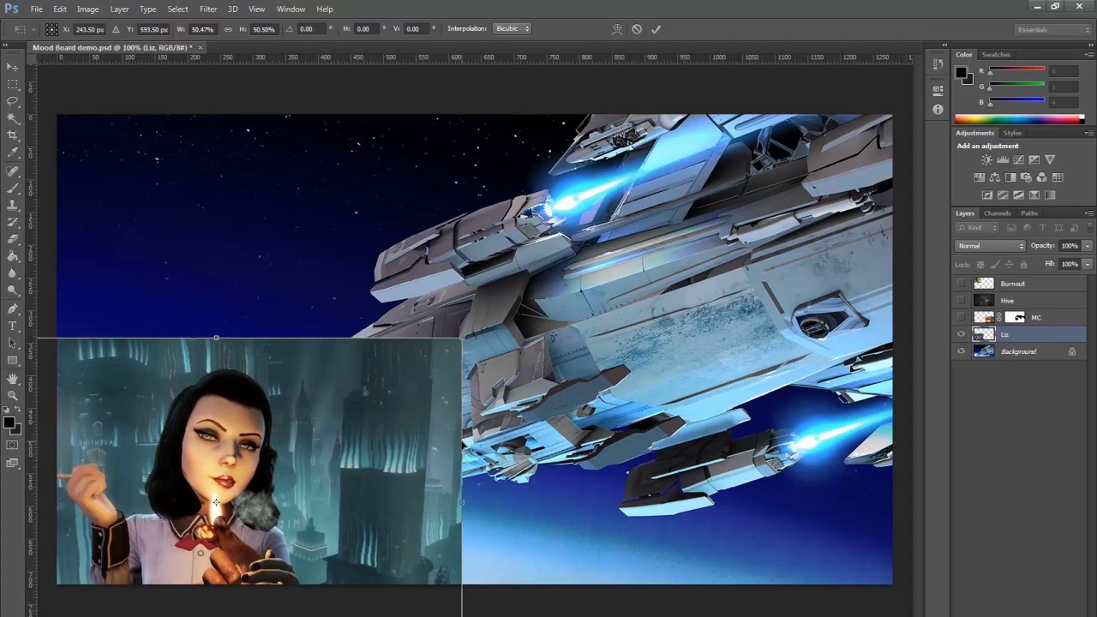
key("Return")
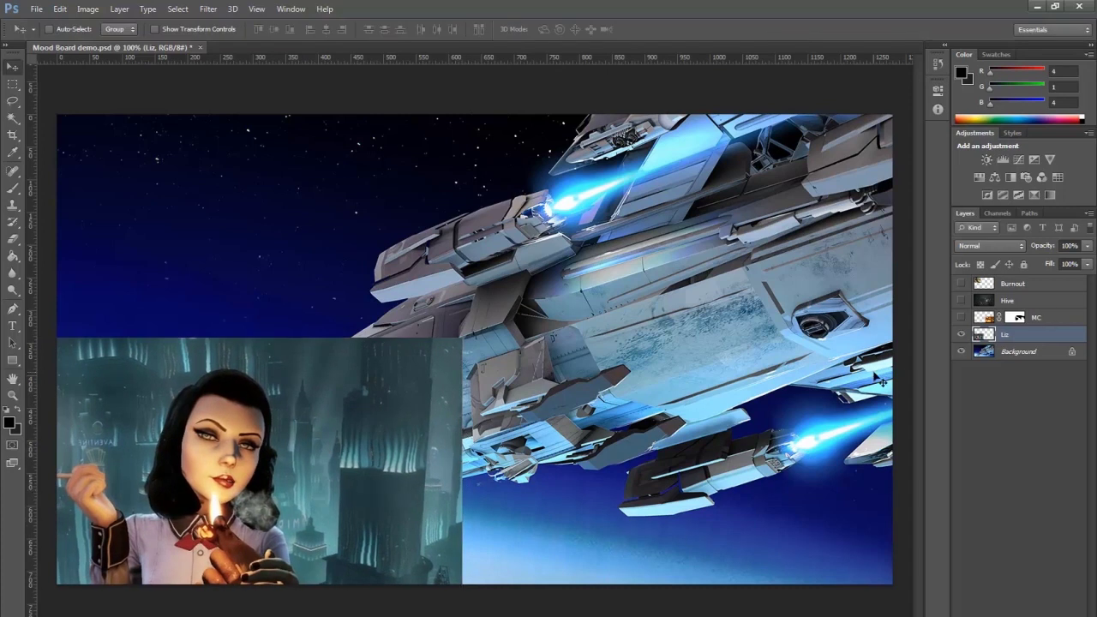
Add a white layer mask to Liz and enlarge the soft brush to about 92 px
left_click(961, 317)
left_click(962, 317)
left_click(11, 191)
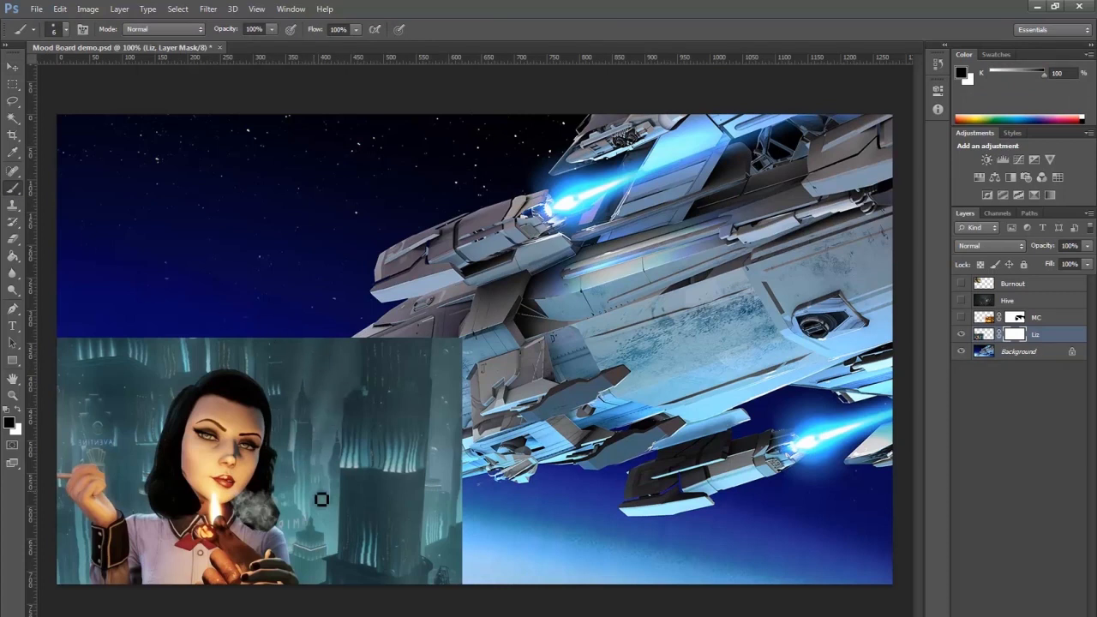
mouse_move(305, 428)
left_mouse_down()
mouse_move(329, 381)
mouse_move(334, 405)
mouse_move(365, 372)
mouse_move(394, 384)
left_mouse_up()
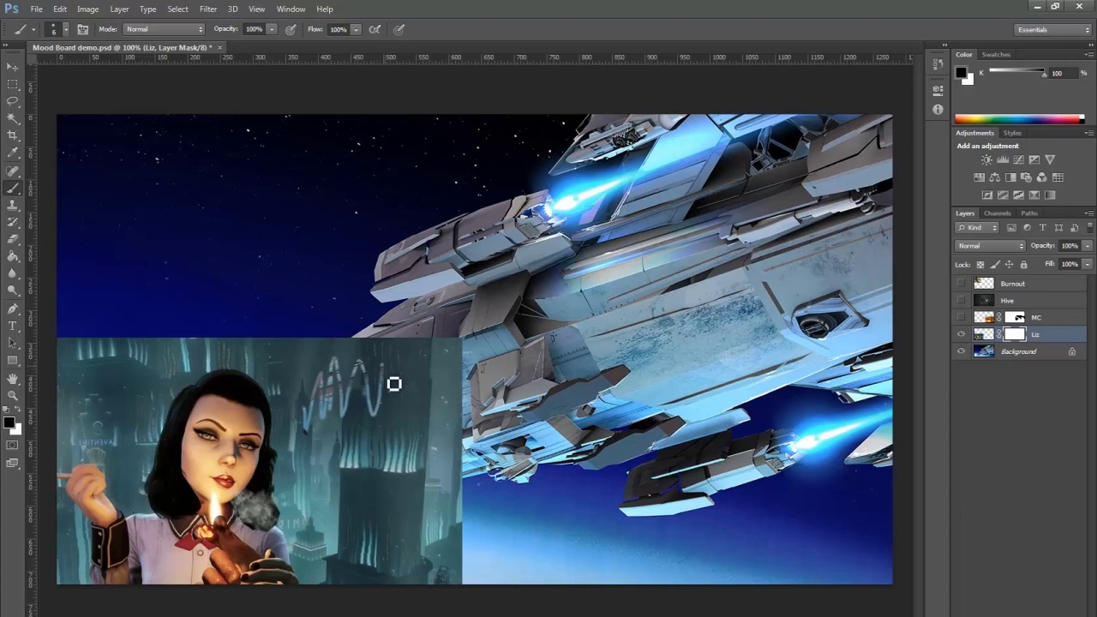
key("ctrl+z")
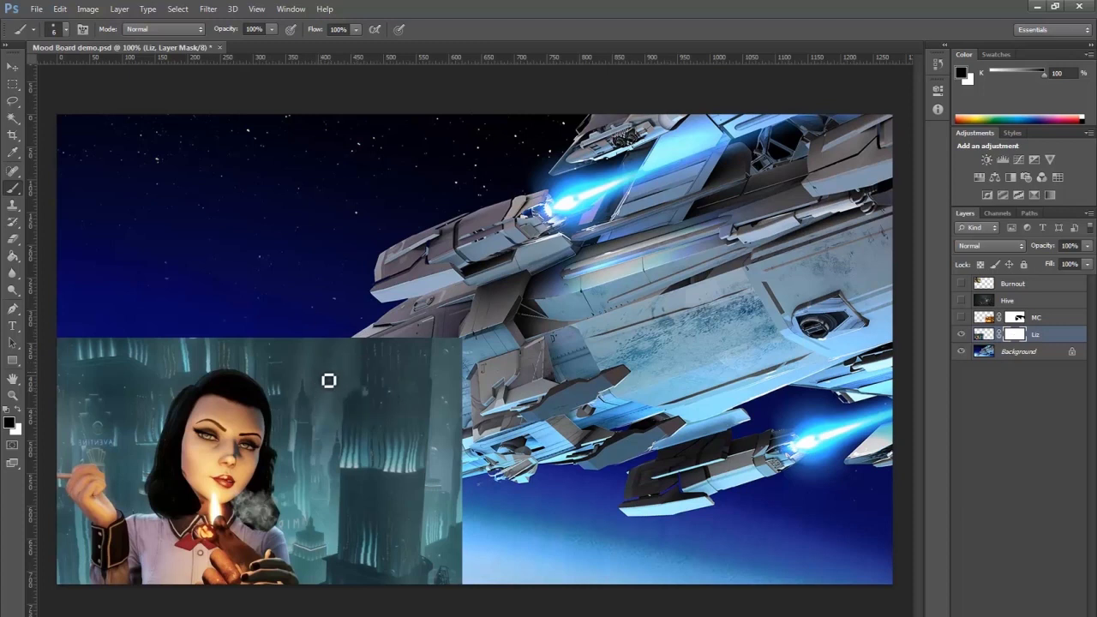
left_click(65, 31)
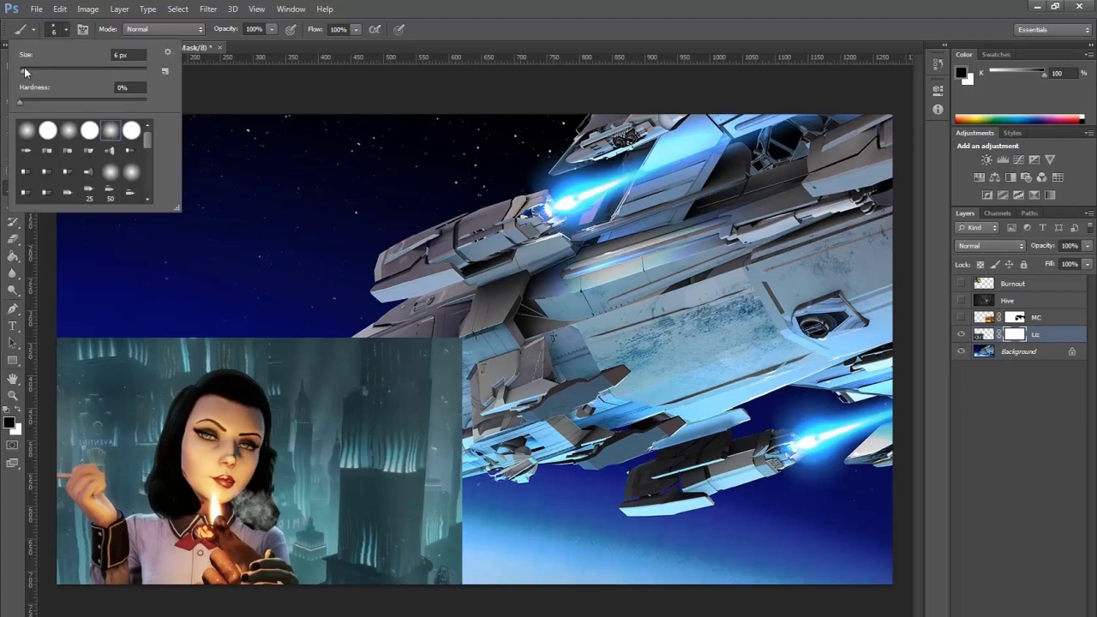
left_click_drag(24, 68, 77, 69)
key("Return")
left_click(558, 259)
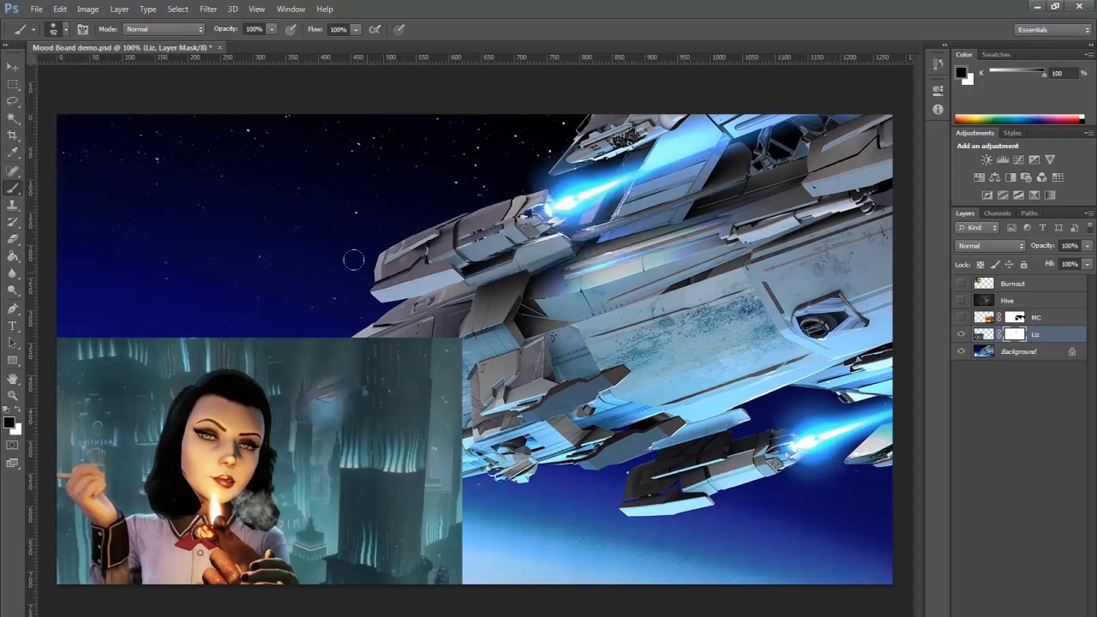
Paint black on Liz's mask to fade her lower and top edges into the ship
mouse_move(297, 397)
left_mouse_down()
mouse_move(344, 405)
mouse_move(428, 360)
mouse_move(318, 318)
mouse_move(330, 383)
mouse_move(446, 403)
mouse_move(429, 368)
mouse_move(411, 437)
left_mouse_up()
key("[")
key("[")
key("]")
key("]")
key("]")
mouse_move(376, 394)
left_mouse_down()
mouse_move(432, 467)
mouse_move(399, 476)
mouse_move(360, 428)
left_mouse_up()
left_click(52, 33)
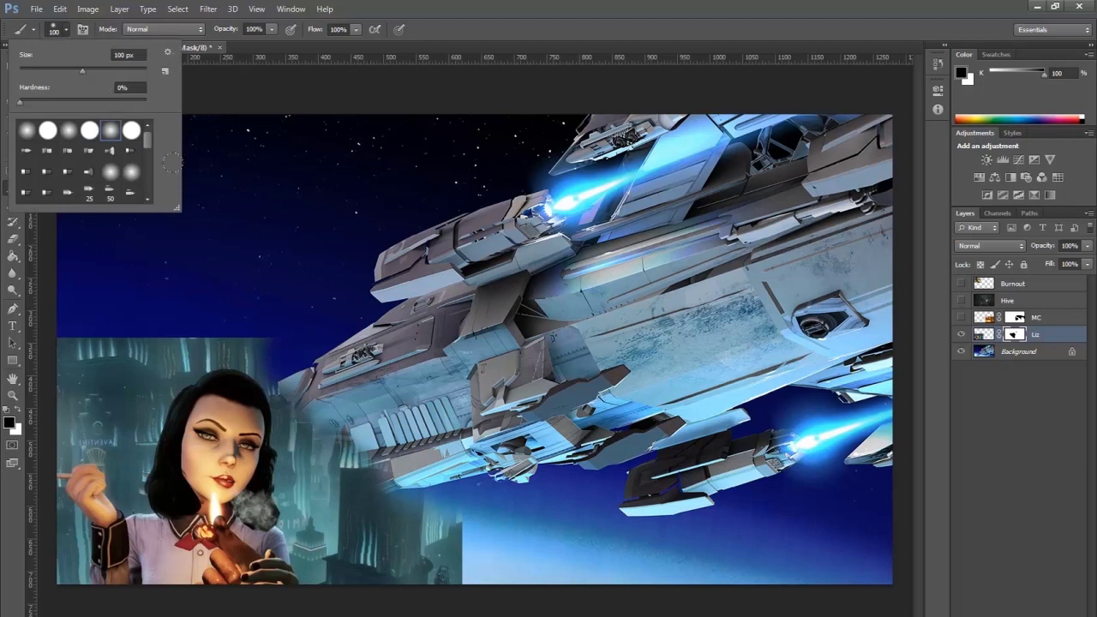
left_click(268, 261)
mouse_move(301, 281)
left_mouse_down()
mouse_move(263, 322)
mouse_move(175, 308)
mouse_move(310, 311)
mouse_move(82, 307)
mouse_move(237, 292)
mouse_move(77, 318)
mouse_move(137, 288)
mouse_move(172, 281)
mouse_move(39, 385)
left_mouse_up()
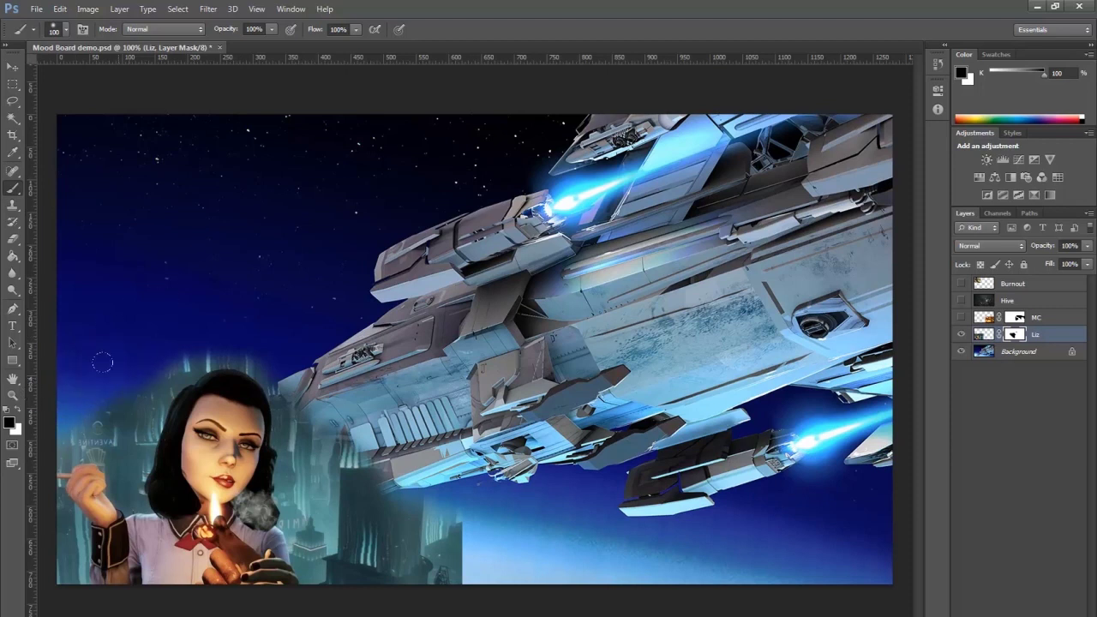
Inspect Liz's mask as an overlay and on its own in the Channels panel
left_click(1000, 215)
left_click(958, 288)
left_click(958, 227)
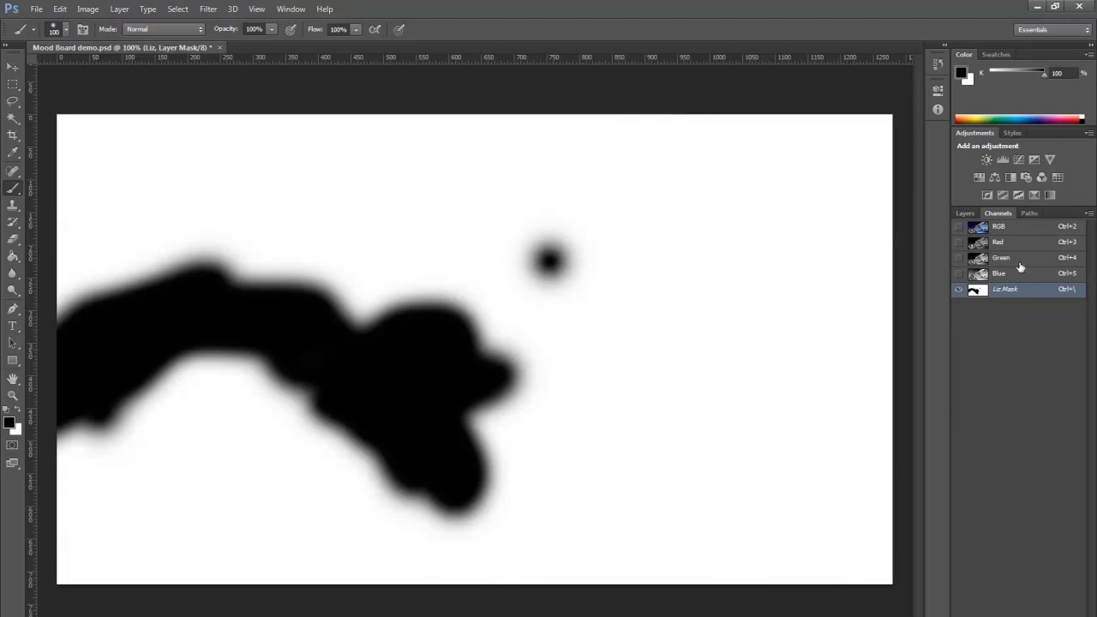
left_click(958, 226)
left_click(958, 289)
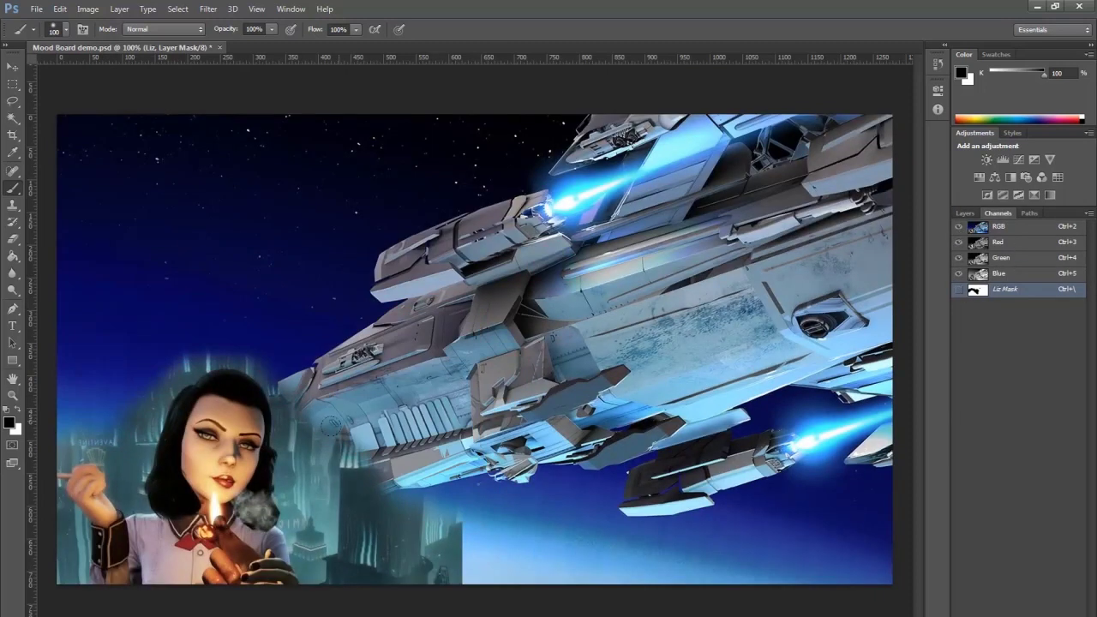
Paint out more city haze around Liz's shoulder to reveal the spaceship
mouse_move(319, 424)
left_mouse_down()
mouse_move(469, 533)
mouse_move(445, 488)
mouse_move(438, 512)
mouse_move(458, 521)
mouse_move(440, 545)
left_mouse_up()
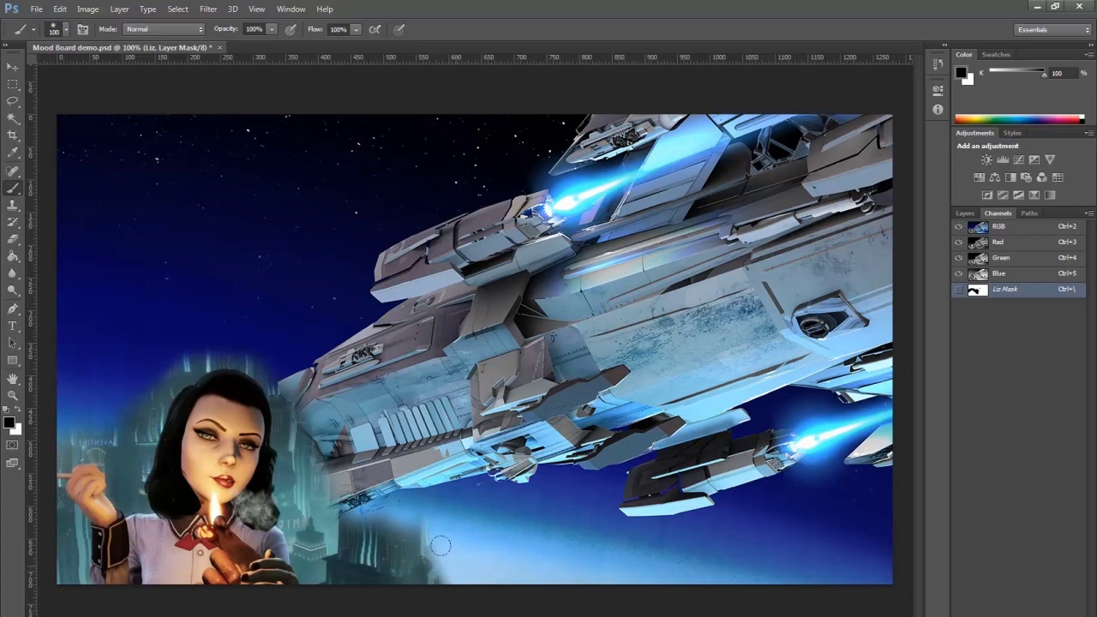
left_click_drag(324, 454, 295, 484)
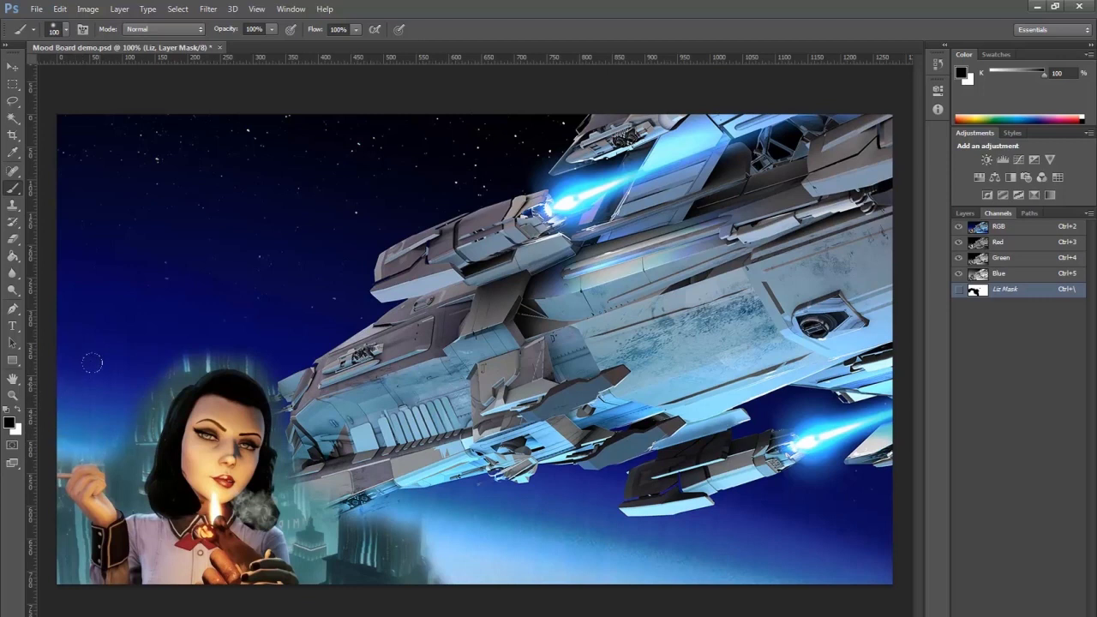
mouse_move(400, 482)
left_mouse_down()
mouse_move(415, 528)
mouse_move(404, 532)
left_mouse_up()
left_click_drag(300, 484, 292, 449)
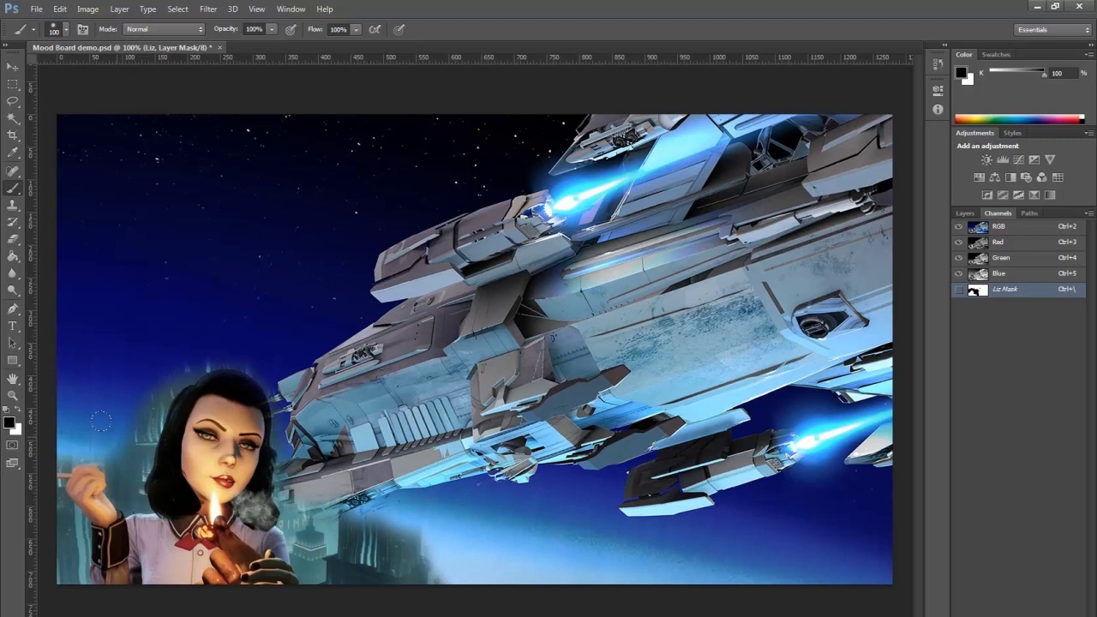
left_click_drag(298, 496, 308, 527)
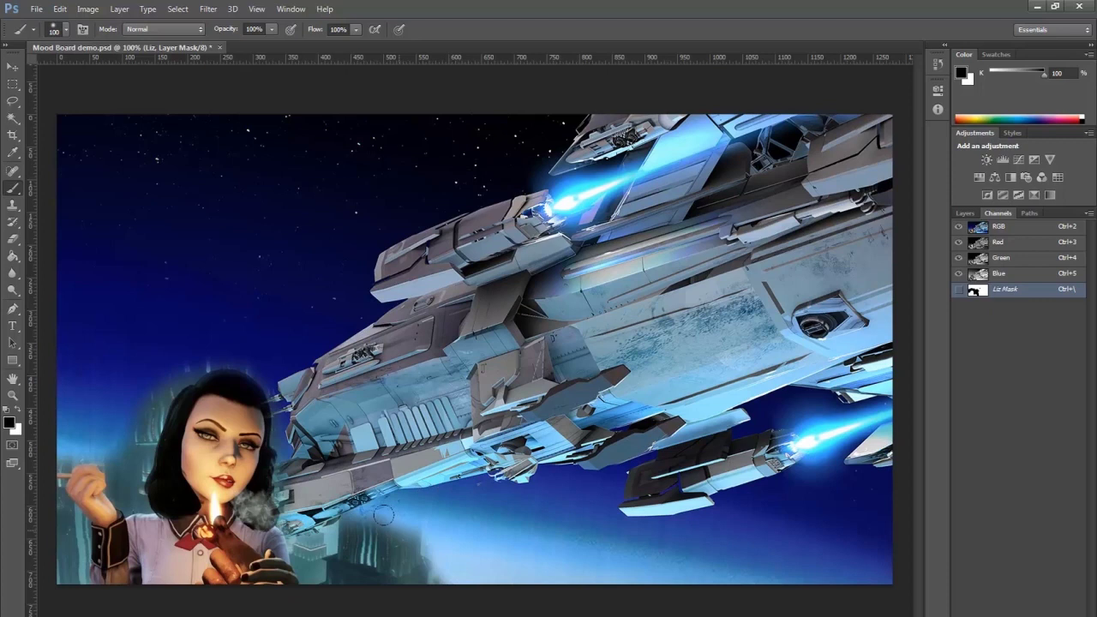
Restore some city haze with white, then switch back to black to refine the mask
left_click(21, 412)
mouse_move(381, 523)
left_mouse_down()
mouse_move(396, 518)
mouse_move(351, 514)
mouse_move(377, 506)
mouse_move(360, 514)
left_mouse_up()
key("x")
key("x")
key("x")
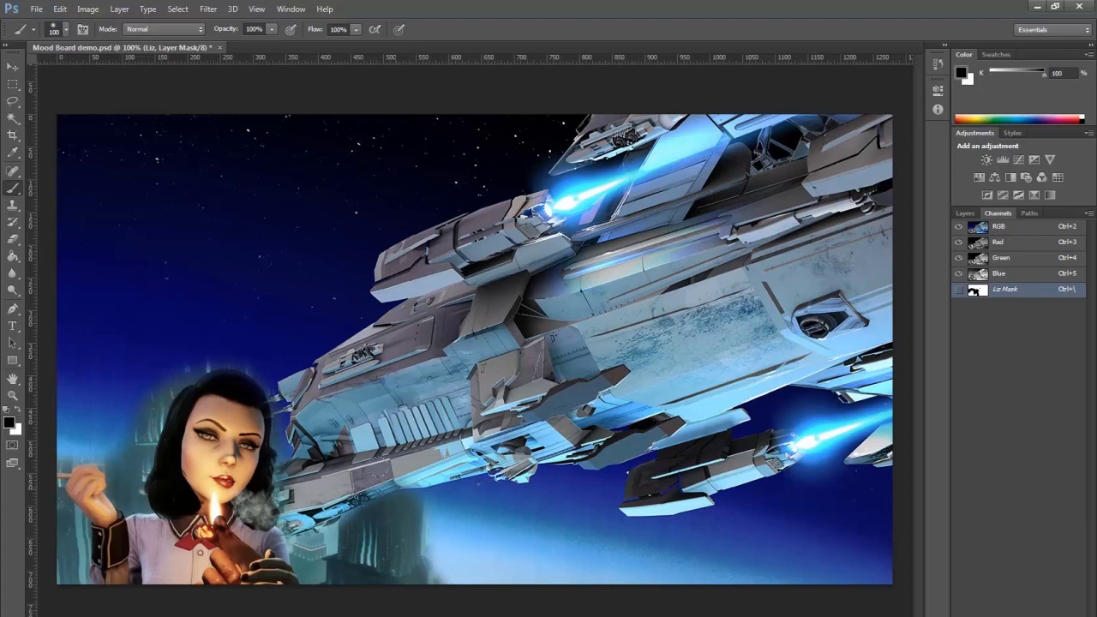
key("x")
mouse_move(424, 476)
left_mouse_down()
mouse_move(402, 501)
mouse_move(413, 517)
mouse_move(413, 479)
left_mouse_up()
key("x")
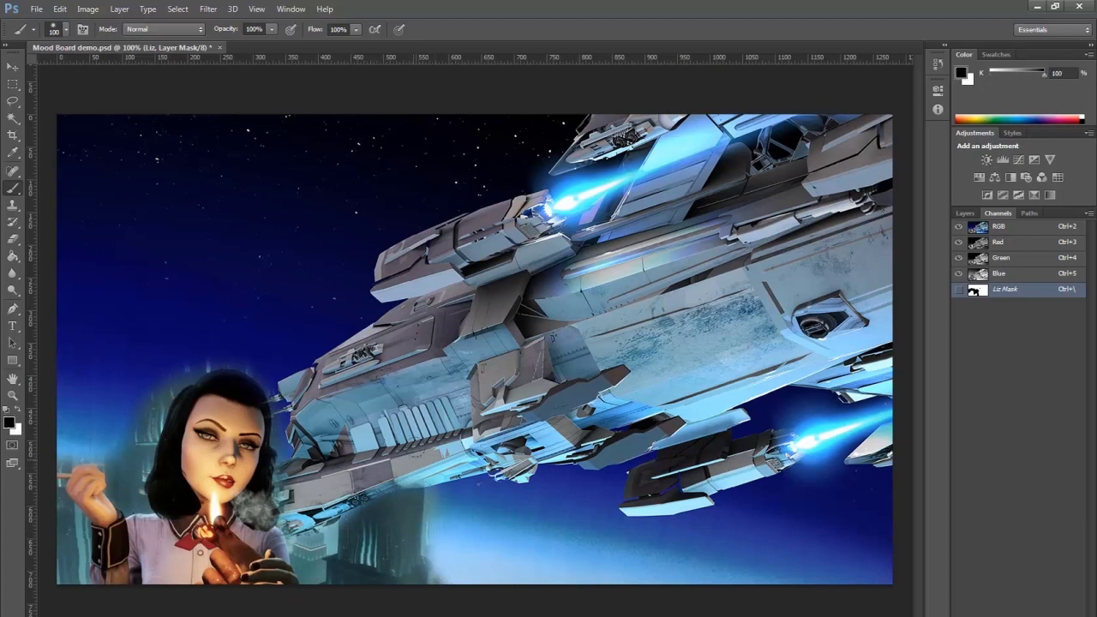
left_click(18, 413)
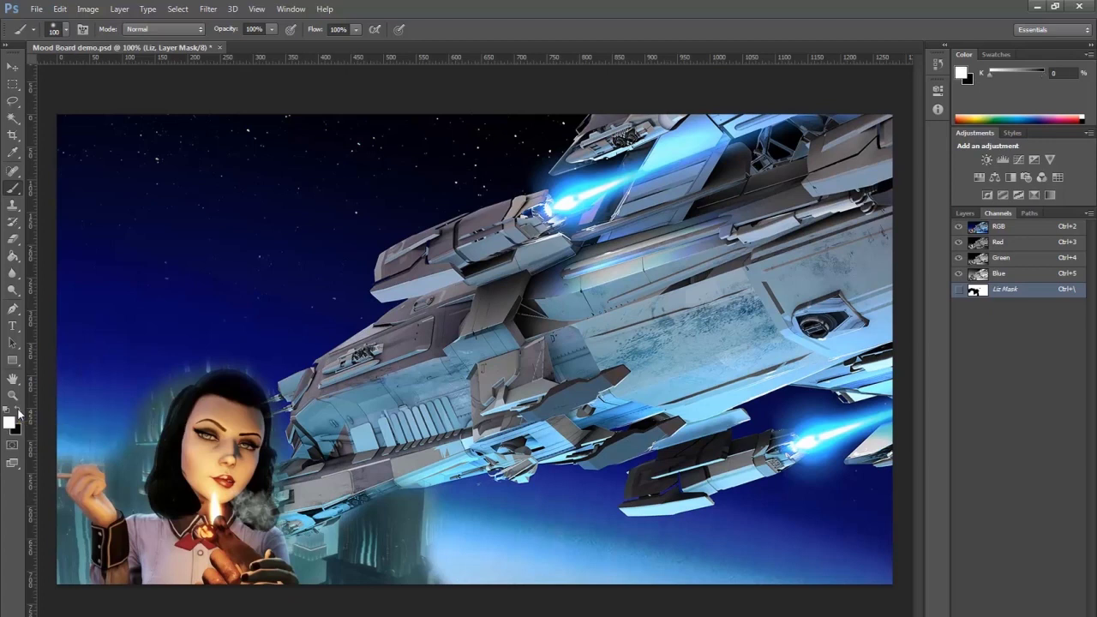
left_click(18, 412)
left_click(18, 412)
left_click(18, 412)
left_click(18, 412)
left_click(18, 412)
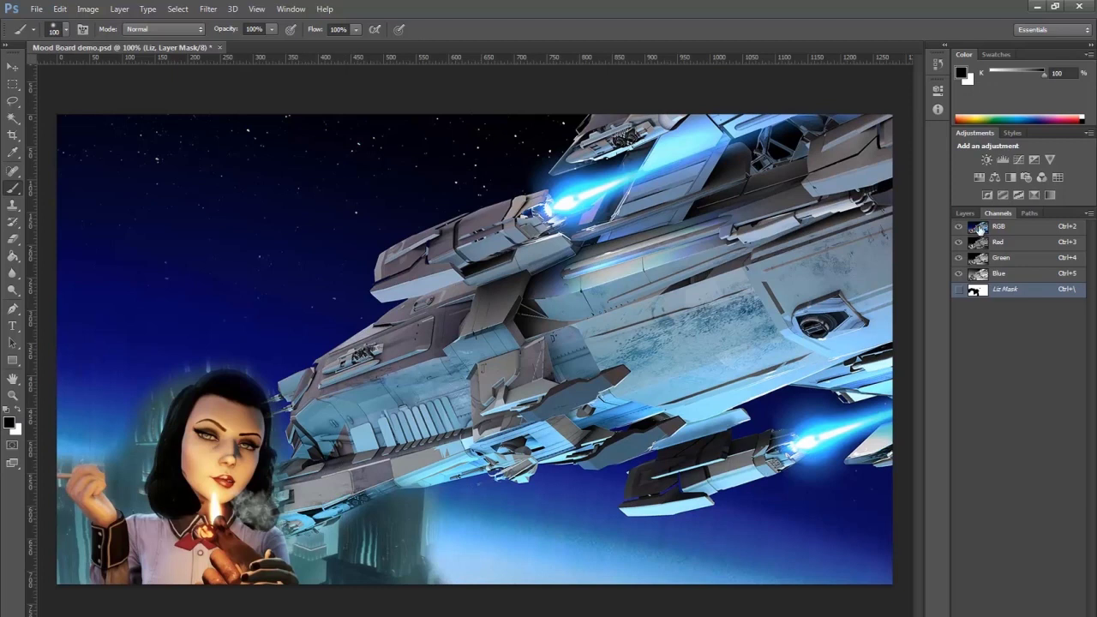
Make the Burnout car and Hive layers visible, with Hive selected
left_click(968, 213)
left_click(960, 317)
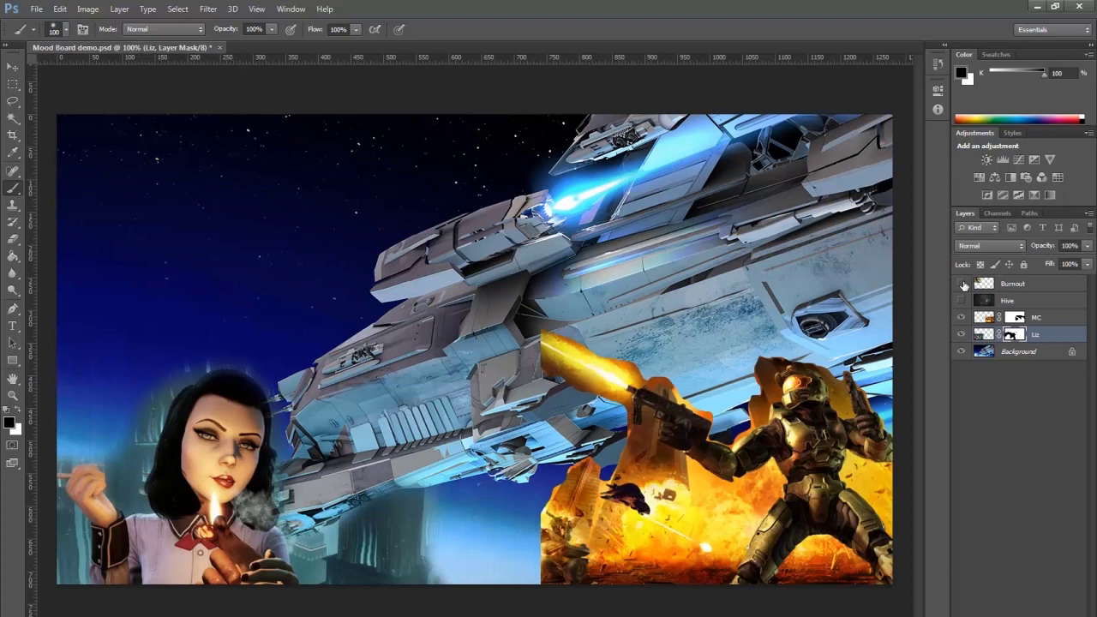
left_click(961, 283)
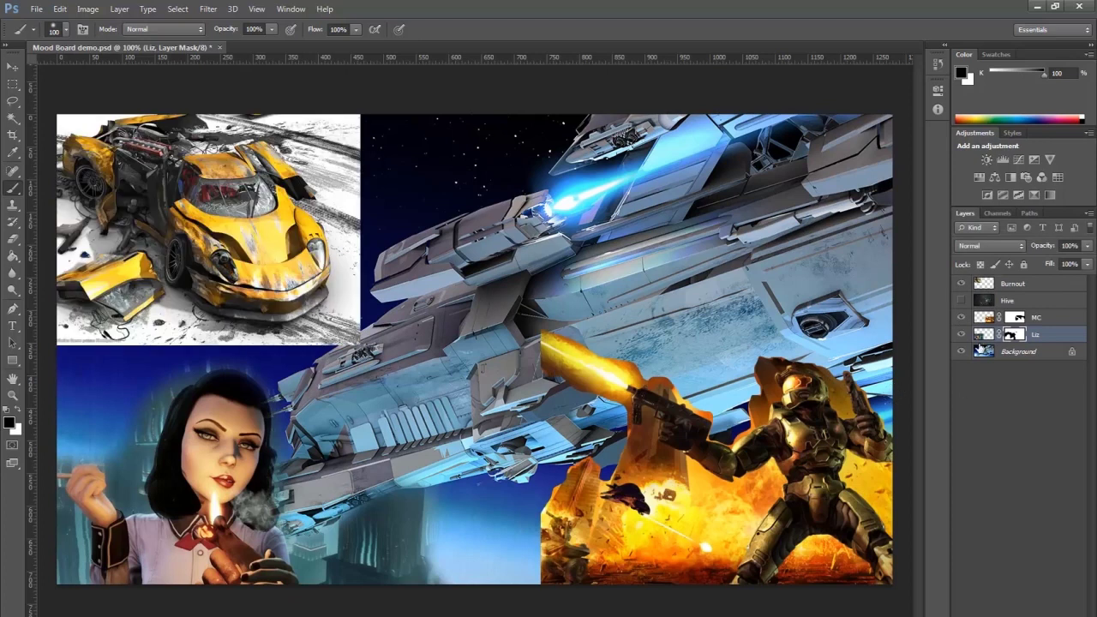
left_click(1009, 301)
left_click(961, 300)
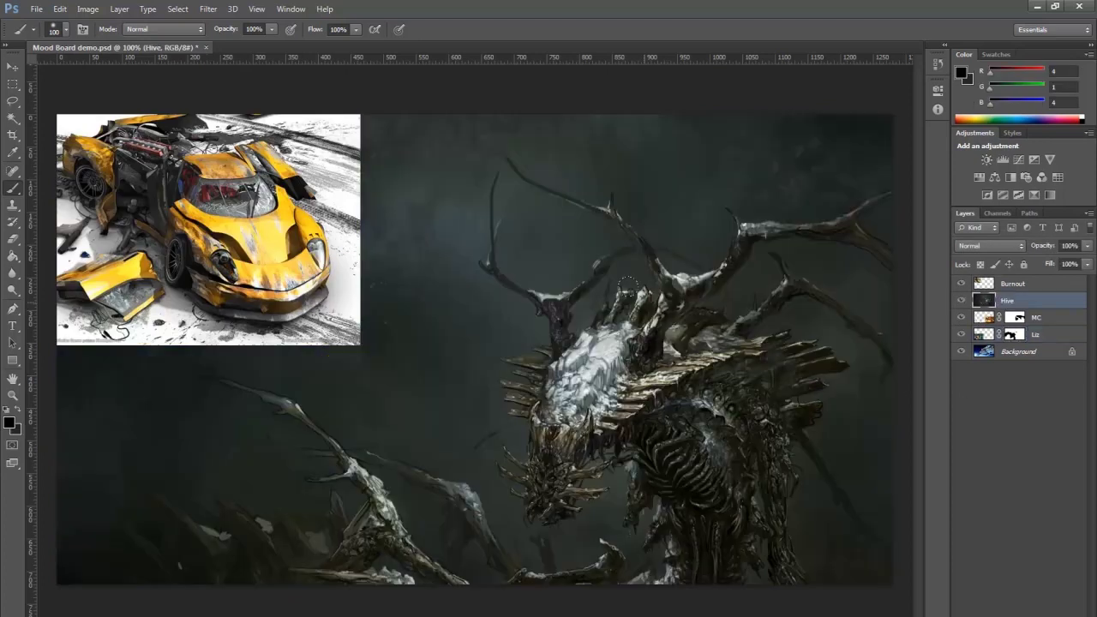
Scale the Hive alien down to about 37% and place it in the upper right
left_click(13, 68)
key("ctrl+t")
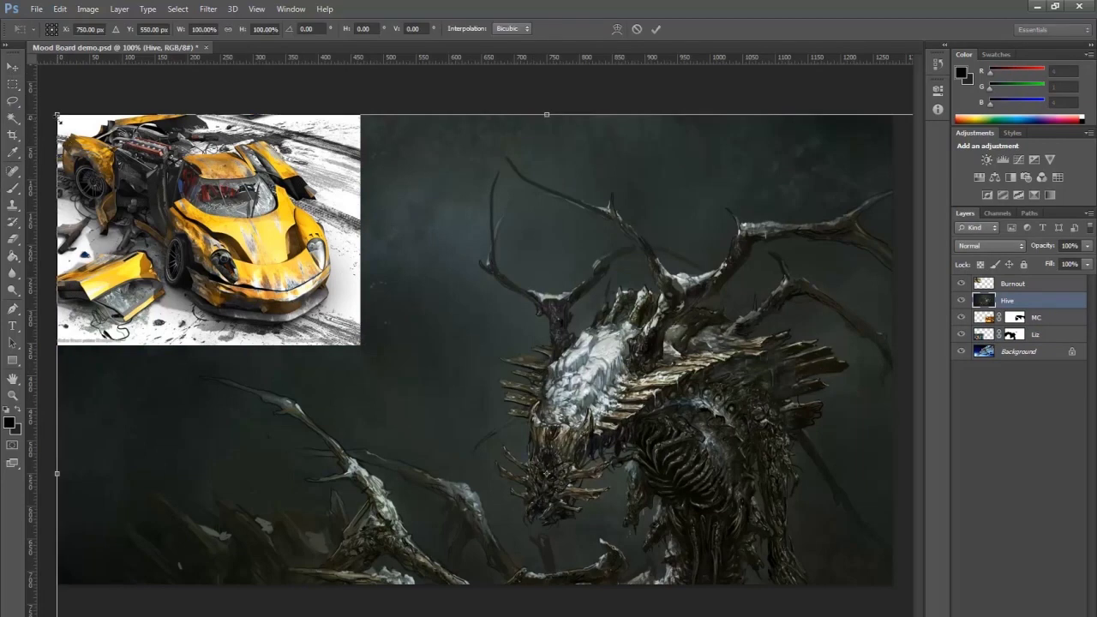
left_click_drag(58, 118, 553, 439)
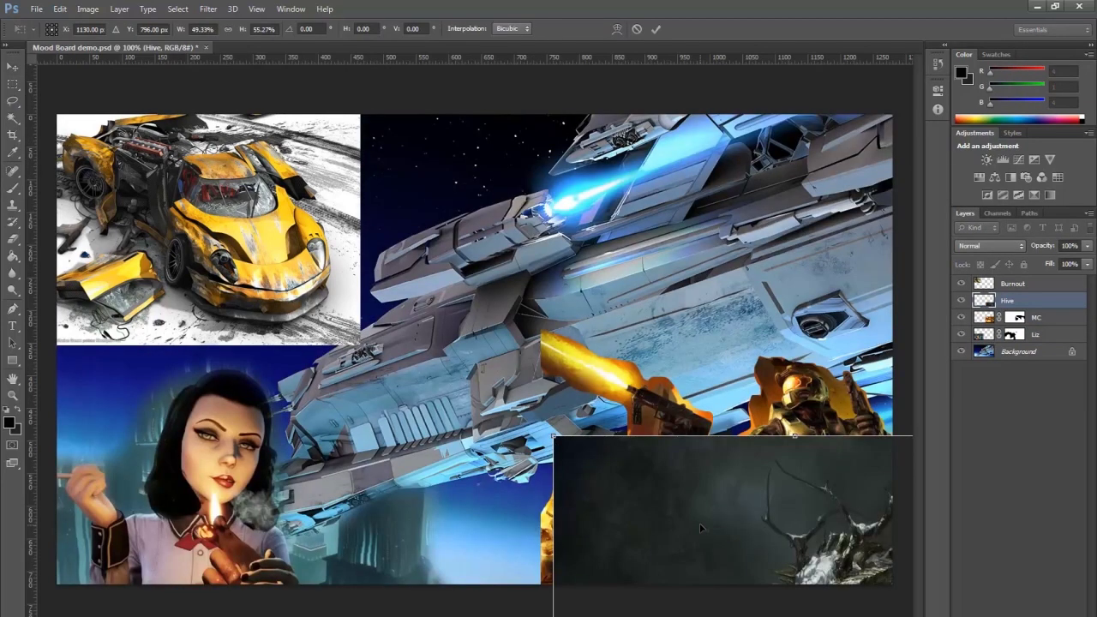
left_click_drag(700, 524, 734, 124)
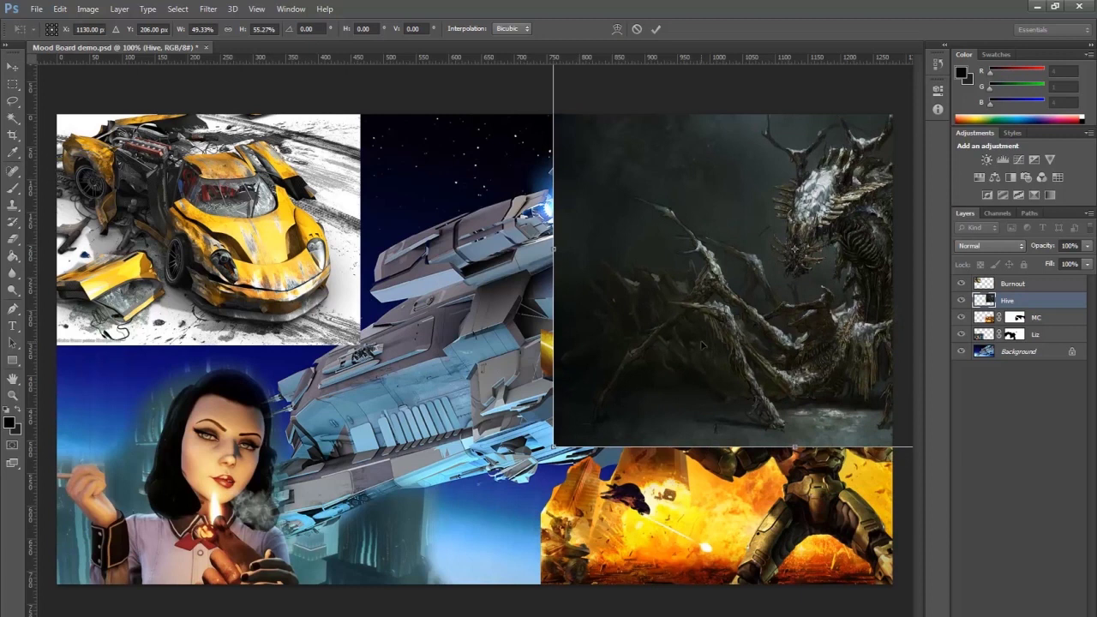
left_click_drag(701, 337, 636, 335)
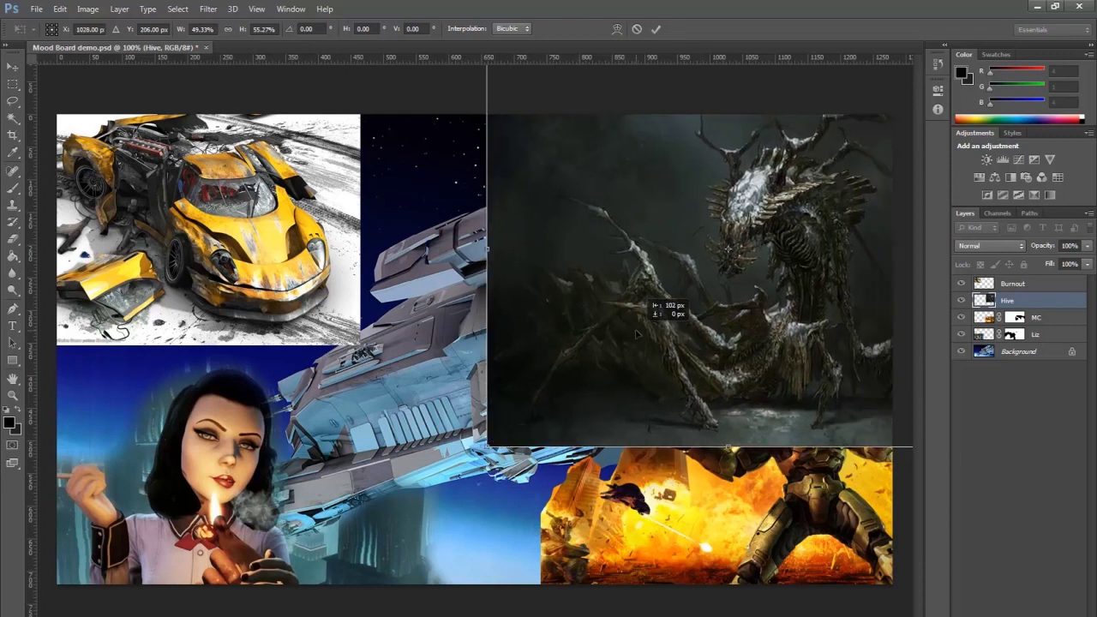
mouse_move(636, 335)
left_mouse_down()
mouse_move(439, 591)
mouse_move(508, 423)
mouse_move(634, 335)
mouse_move(625, 341)
left_mouse_up()
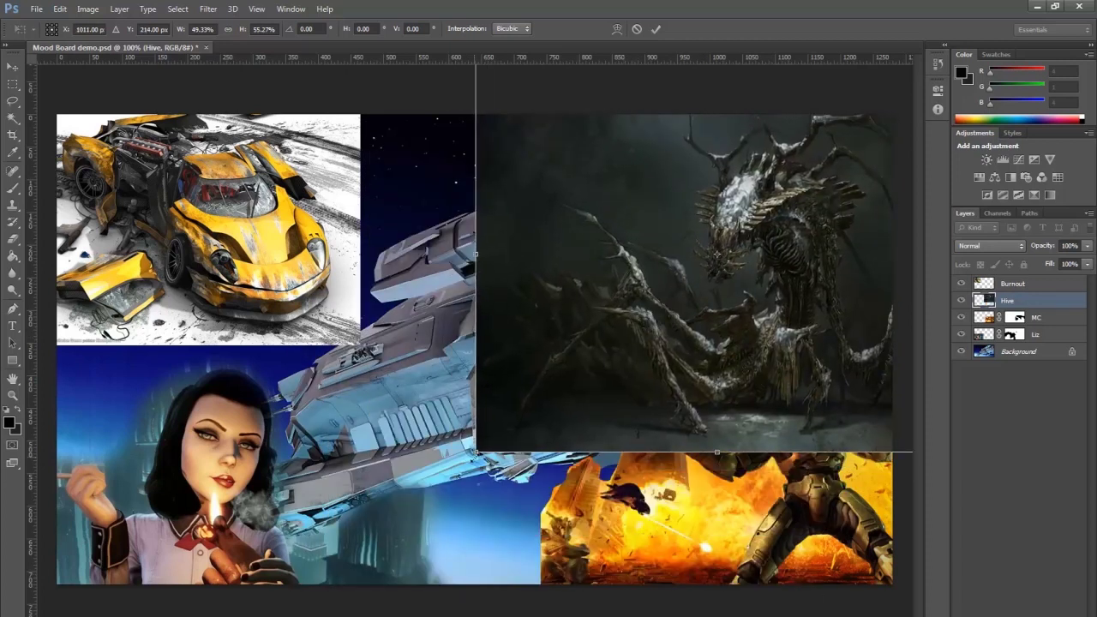
left_click_drag(475, 452, 592, 355)
key("Return")
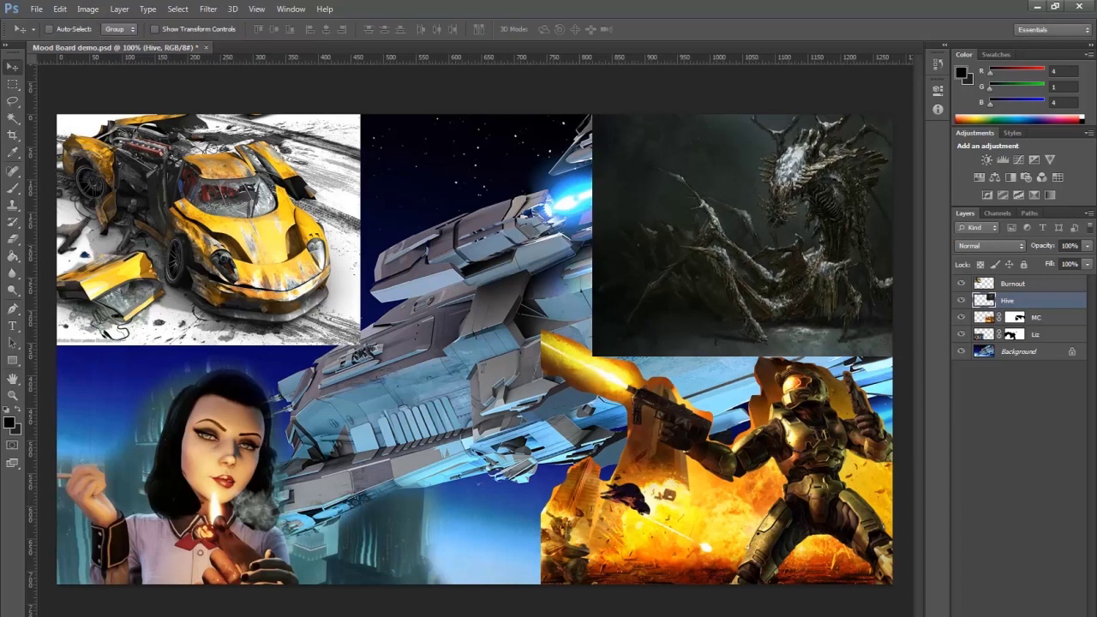
Add a mask to Hive and paint out the alien's bottom and top-left edges softly
key("ctrl+shift+m")
left_click(13, 188)
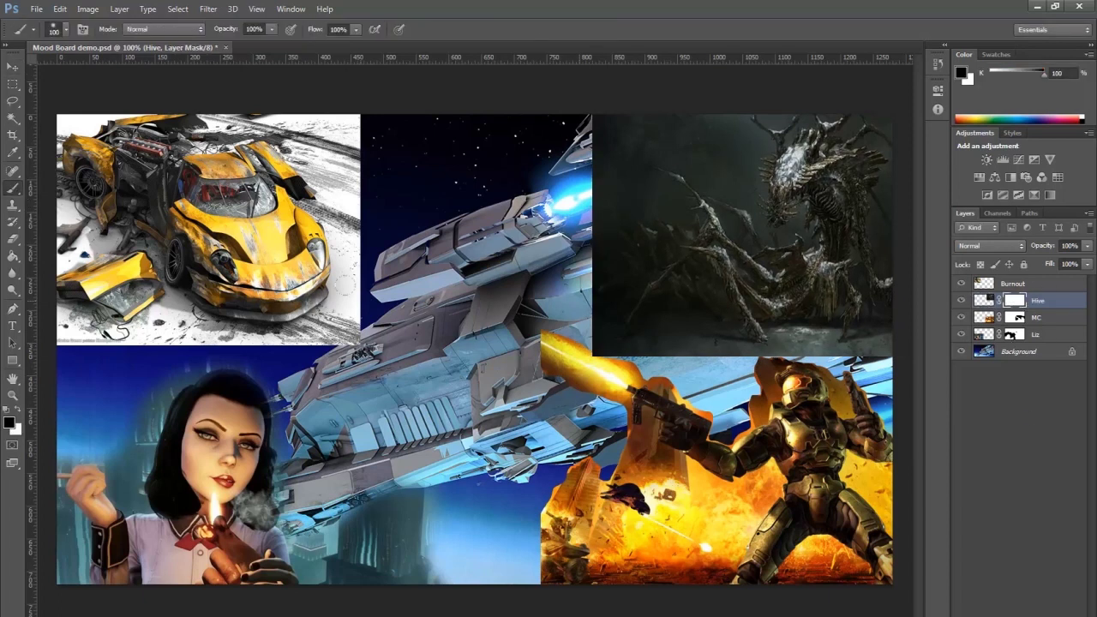
mouse_move(891, 339)
left_mouse_down()
mouse_move(593, 333)
mouse_move(610, 171)
mouse_move(610, 326)
mouse_move(604, 257)
mouse_move(608, 291)
left_mouse_up()
mouse_move(617, 125)
left_mouse_down()
mouse_move(660, 154)
mouse_move(720, 135)
mouse_move(633, 174)
mouse_move(638, 206)
mouse_move(617, 232)
mouse_move(583, 214)
left_mouse_up()
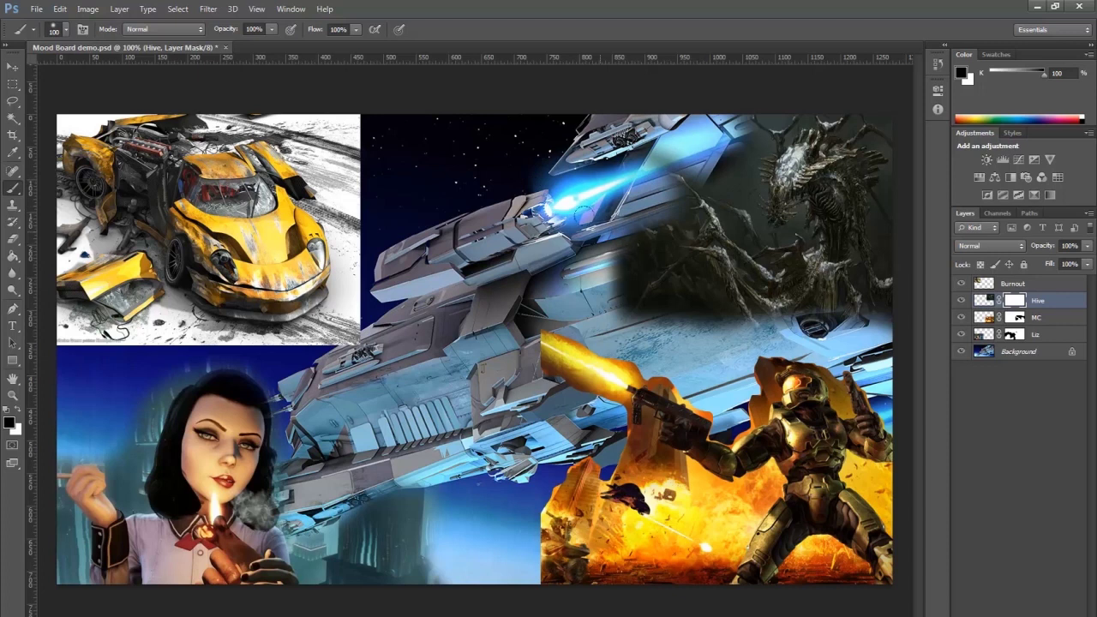
Refine the alien's lower-left edge with black and white, then target the Hive image thumbnail
key("x")
mouse_move(630, 300)
left_mouse_down()
mouse_move(671, 266)
mouse_move(760, 305)
mouse_move(734, 303)
mouse_move(781, 273)
mouse_move(844, 300)
mouse_move(861, 268)
left_mouse_up()
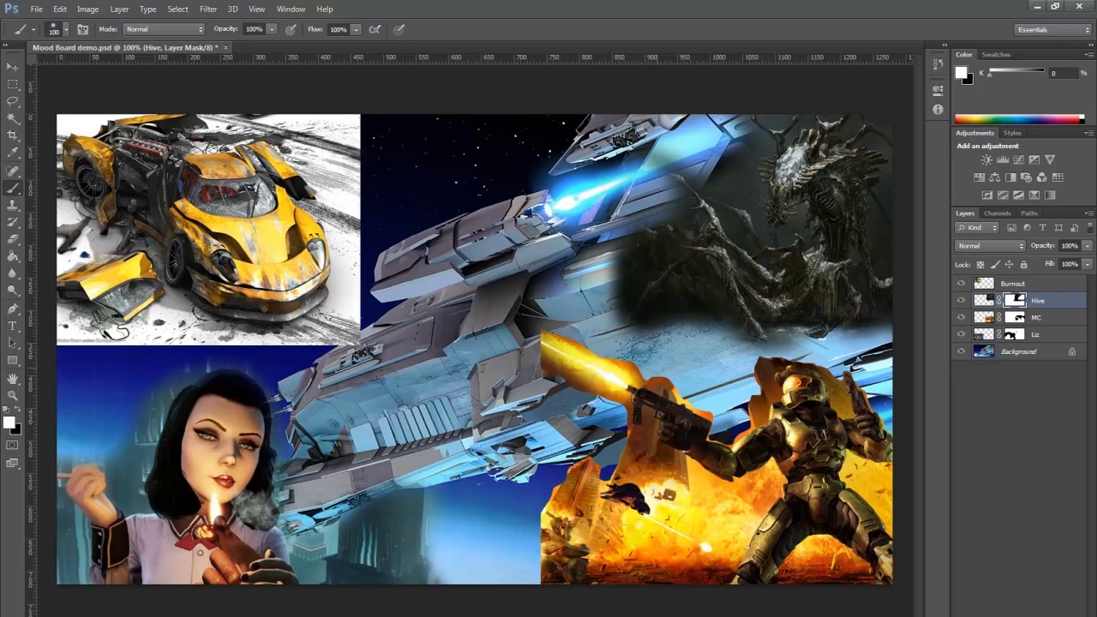
key("x")
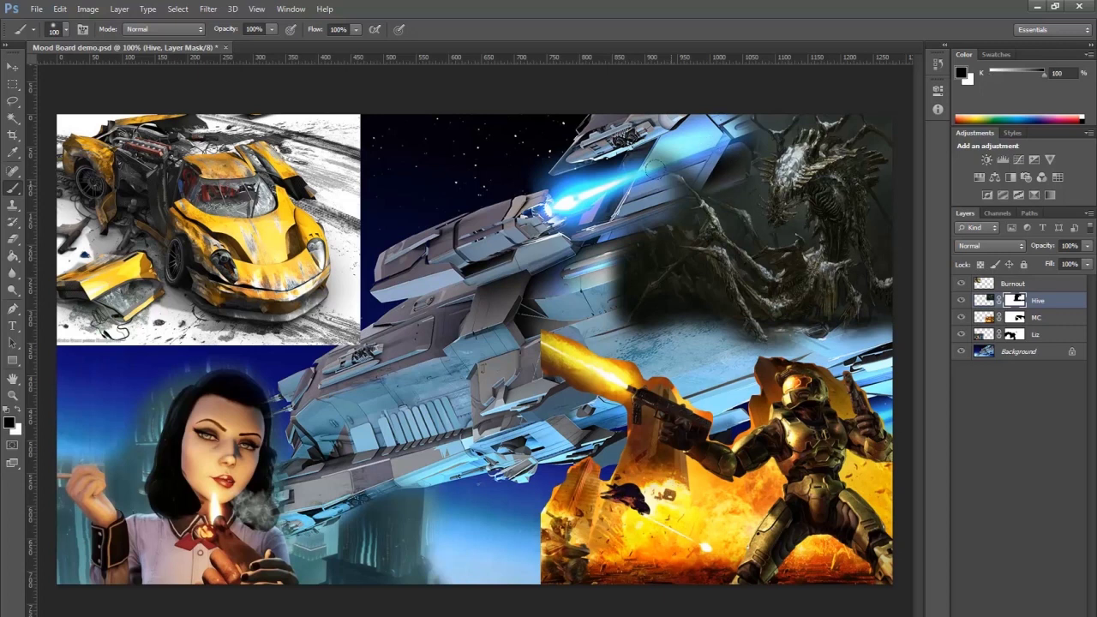
mouse_move(677, 227)
left_mouse_down()
mouse_move(662, 171)
mouse_move(651, 219)
mouse_move(621, 214)
mouse_move(617, 274)
left_mouse_up()
key("x")
key("x")
left_click_drag(630, 236, 621, 282)
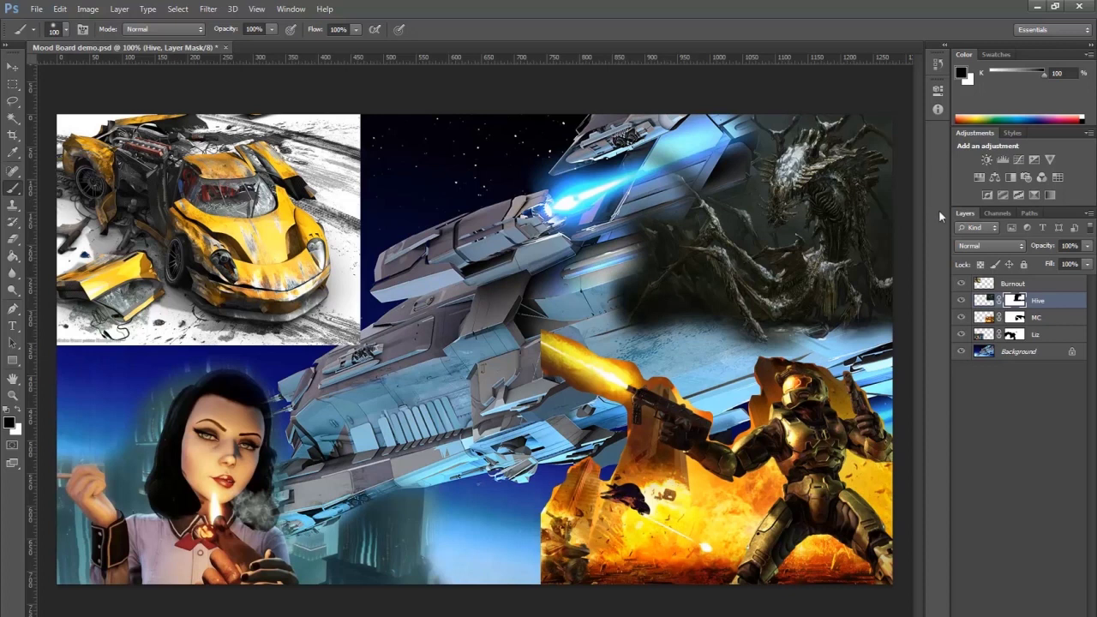
left_click(12, 66)
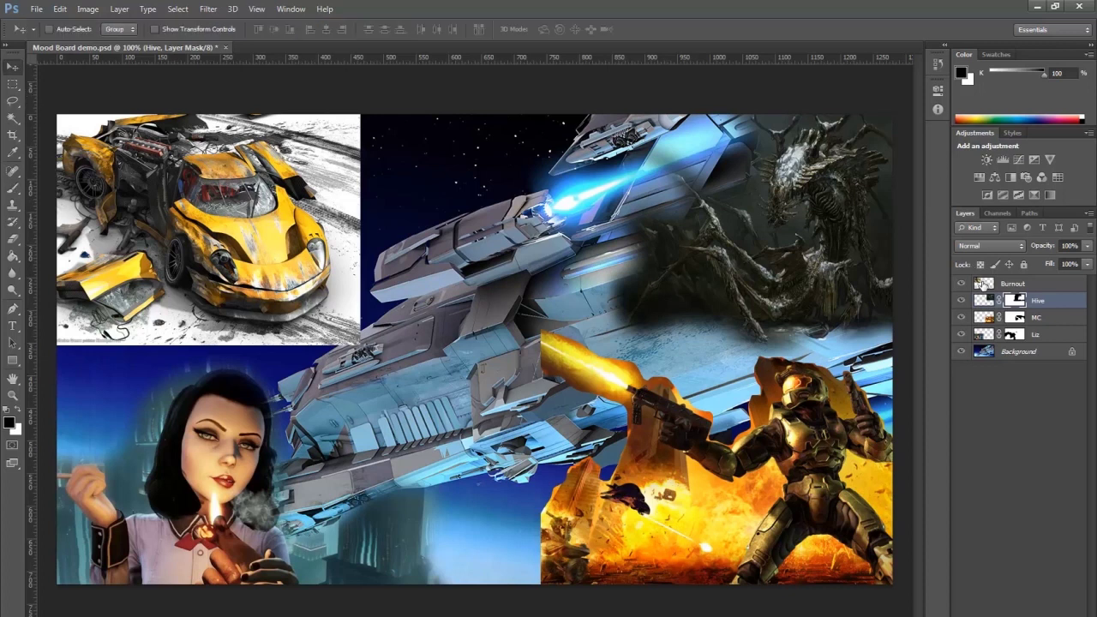
left_click(984, 305)
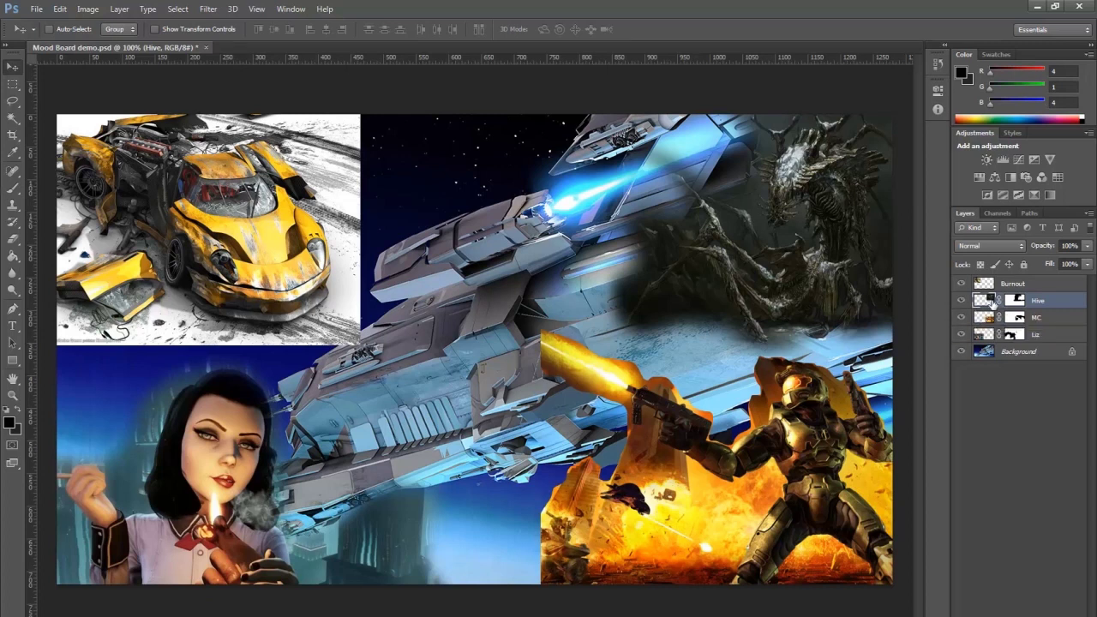
Apply Image > Adjustments > Invert to the Hive layer
left_click(87, 9)
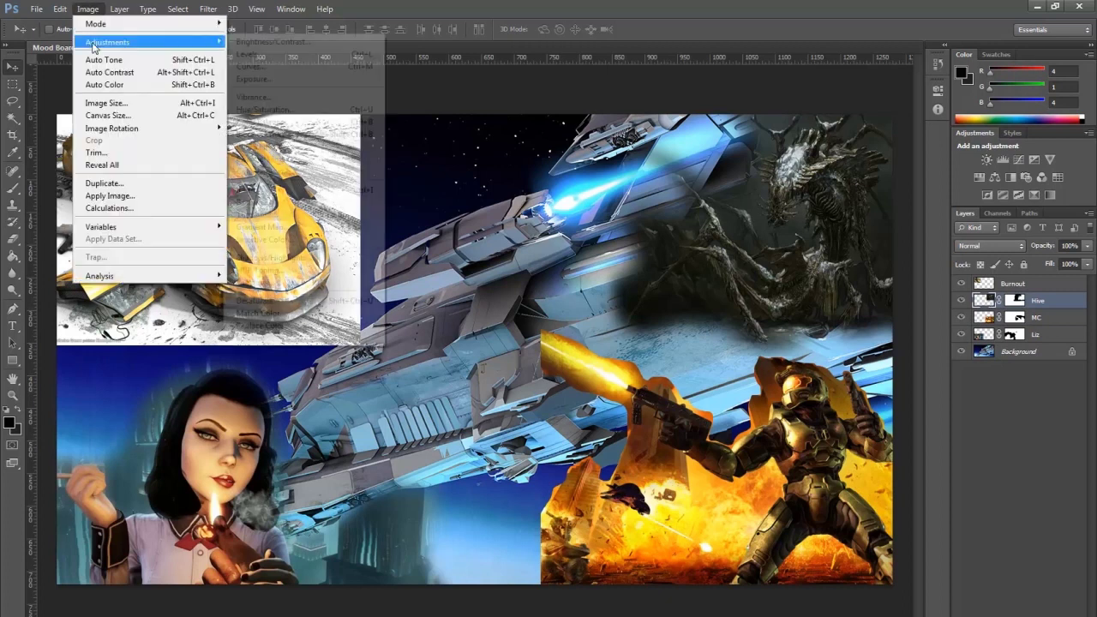
mouse_move(107, 42)
left_click(250, 198)
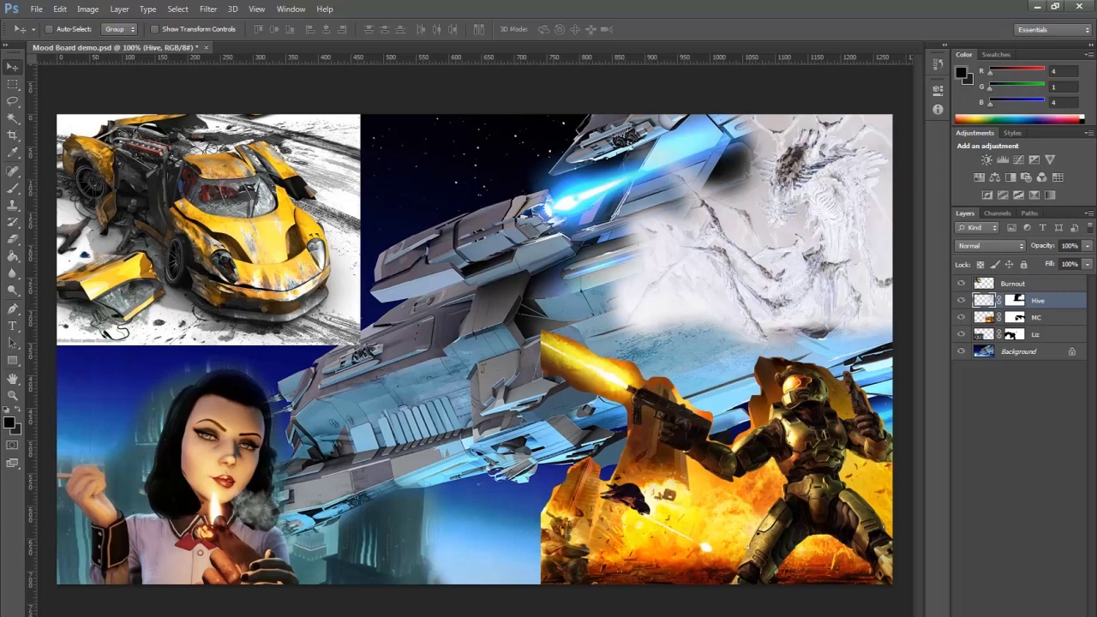
Add a Levels layer clipped to Hive with the black input raised past 160
left_click(1032, 613)
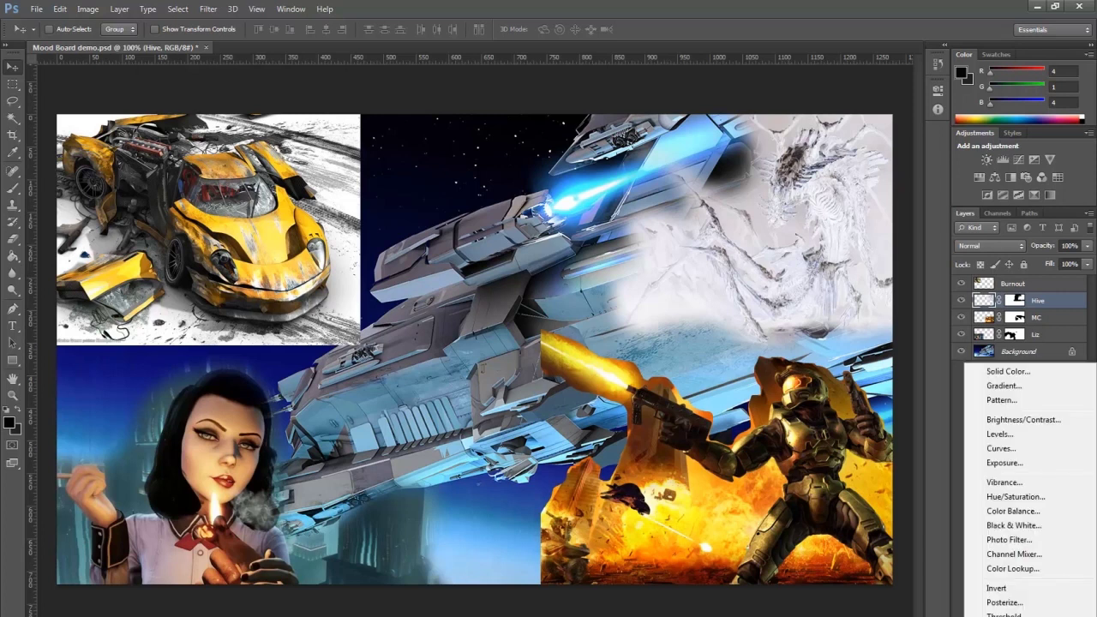
left_click(1032, 435)
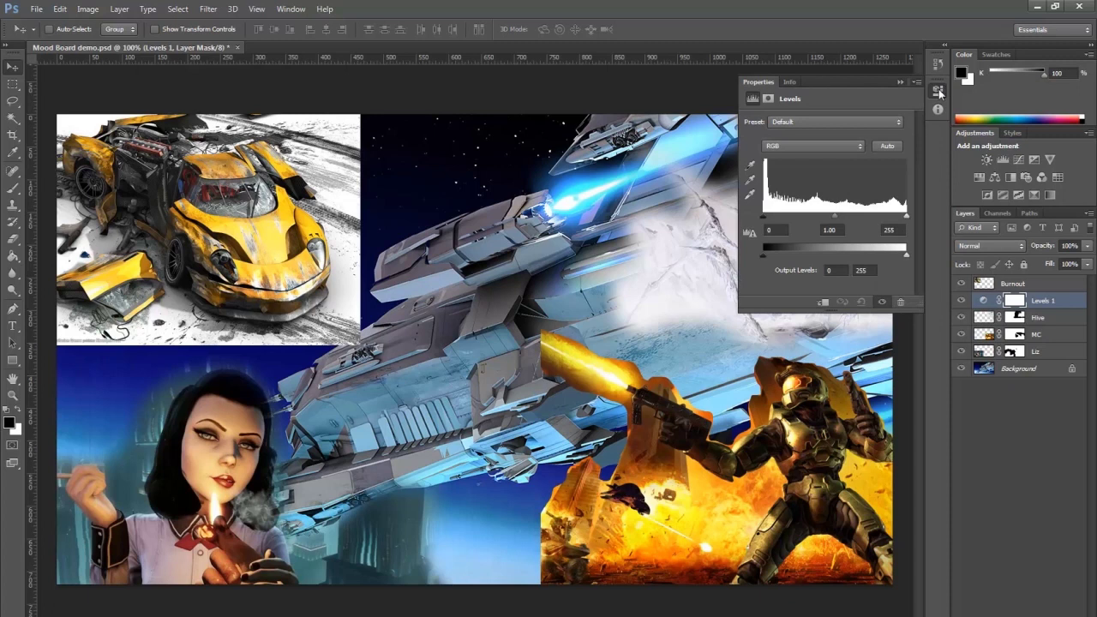
left_click_drag(754, 83, 389, 90)
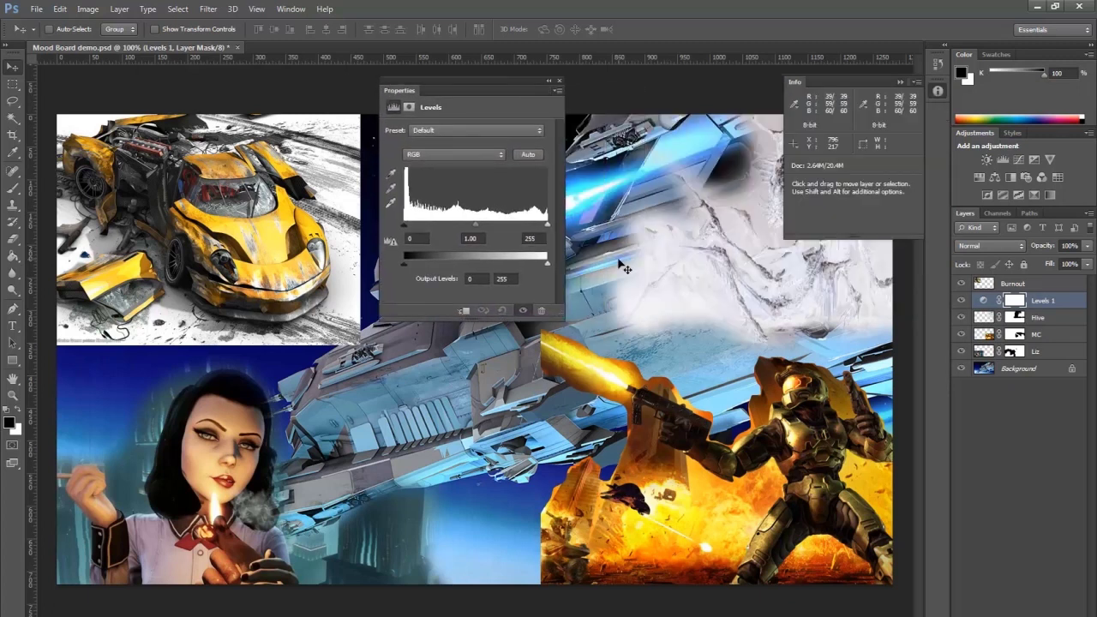
left_click(936, 92)
left_click_drag(406, 226, 495, 227)
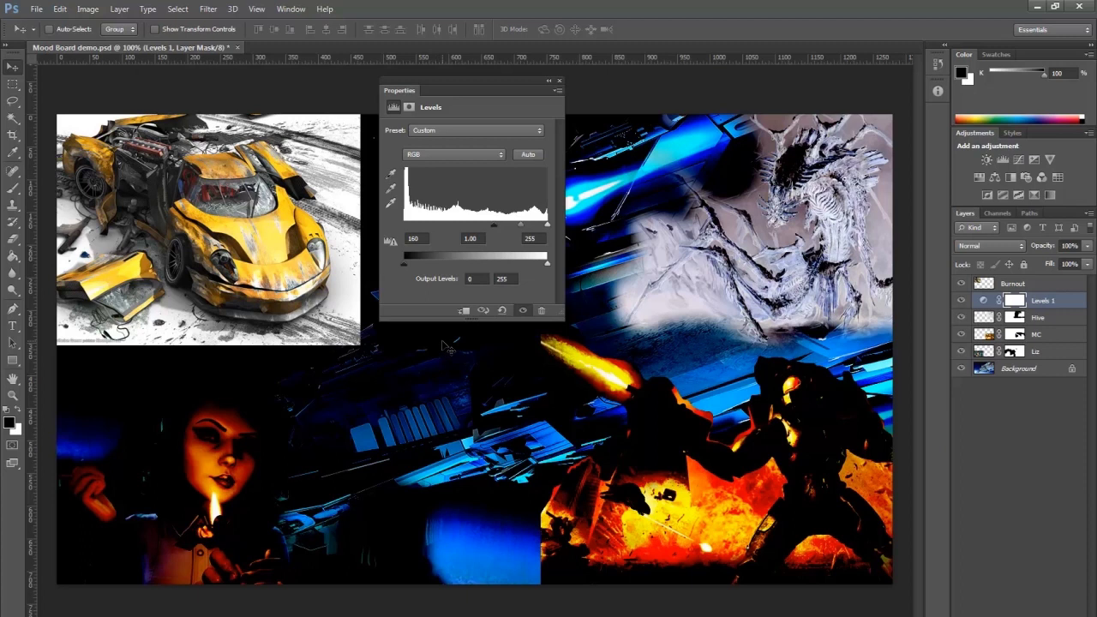
left_click(463, 311)
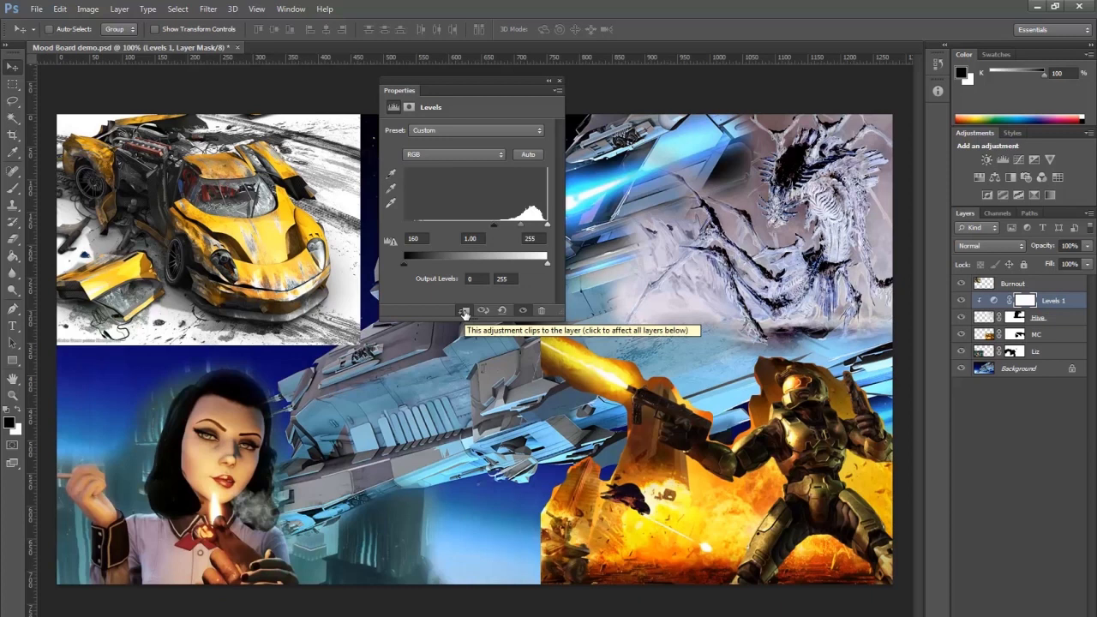
left_click_drag(496, 223, 537, 227)
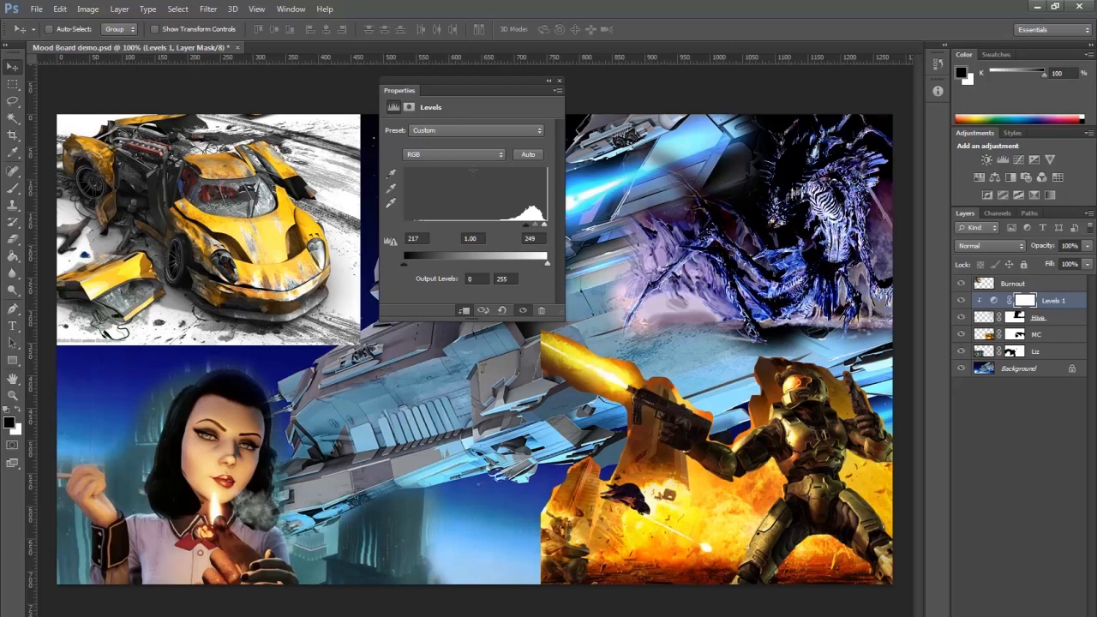
left_click(559, 81)
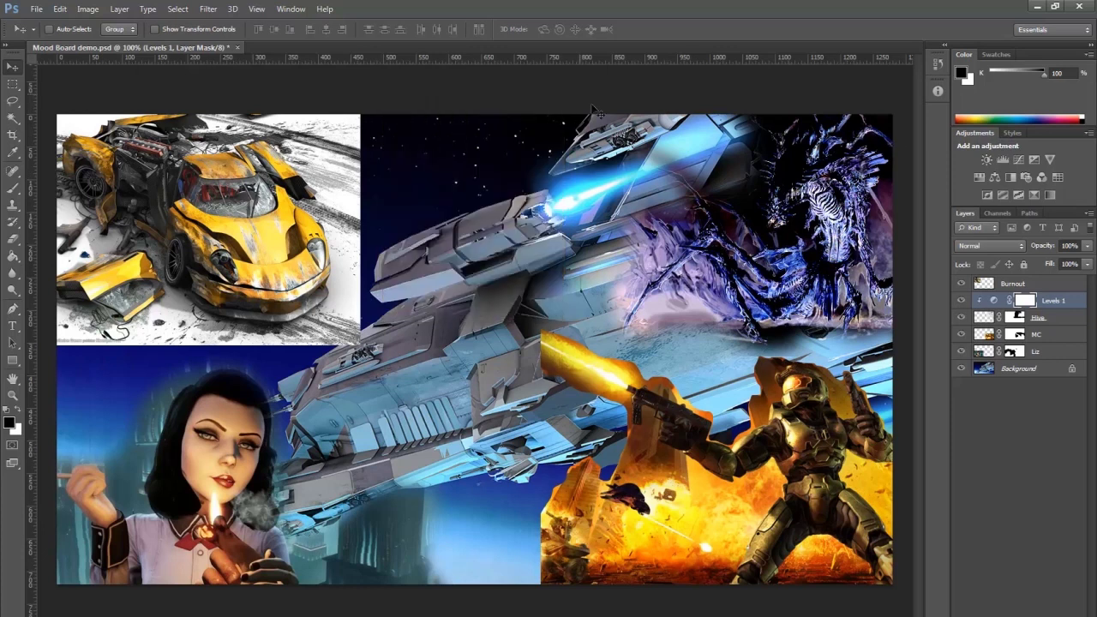
Toggle the Levels layer to compare, undoing an accidental extra Invert on Hive
left_click(961, 300)
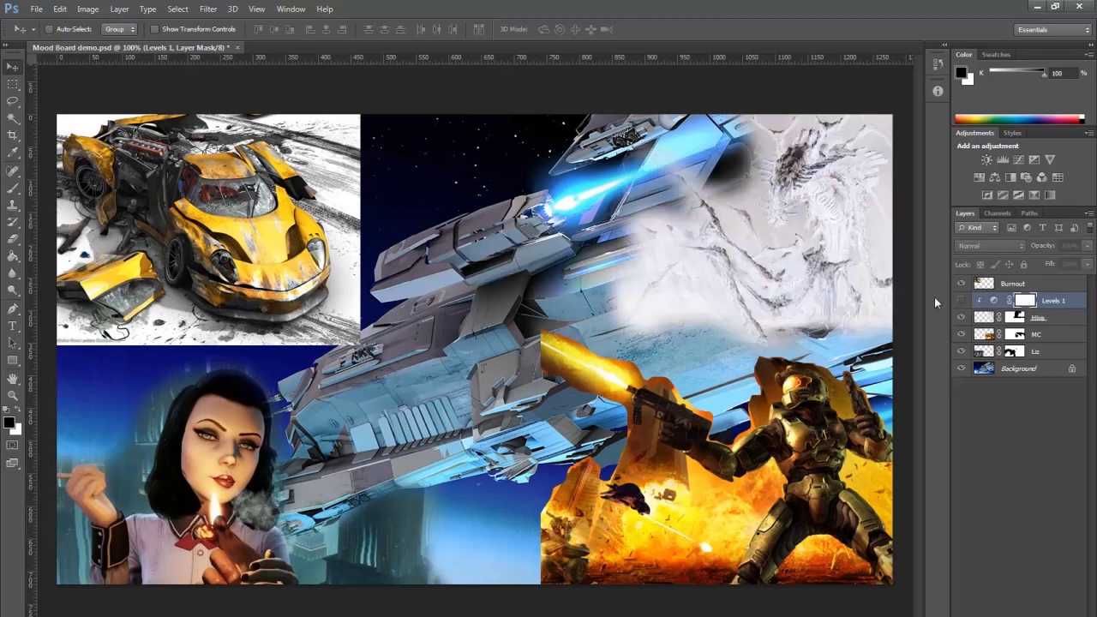
left_click(992, 318)
left_click(88, 9)
mouse_move(107, 42)
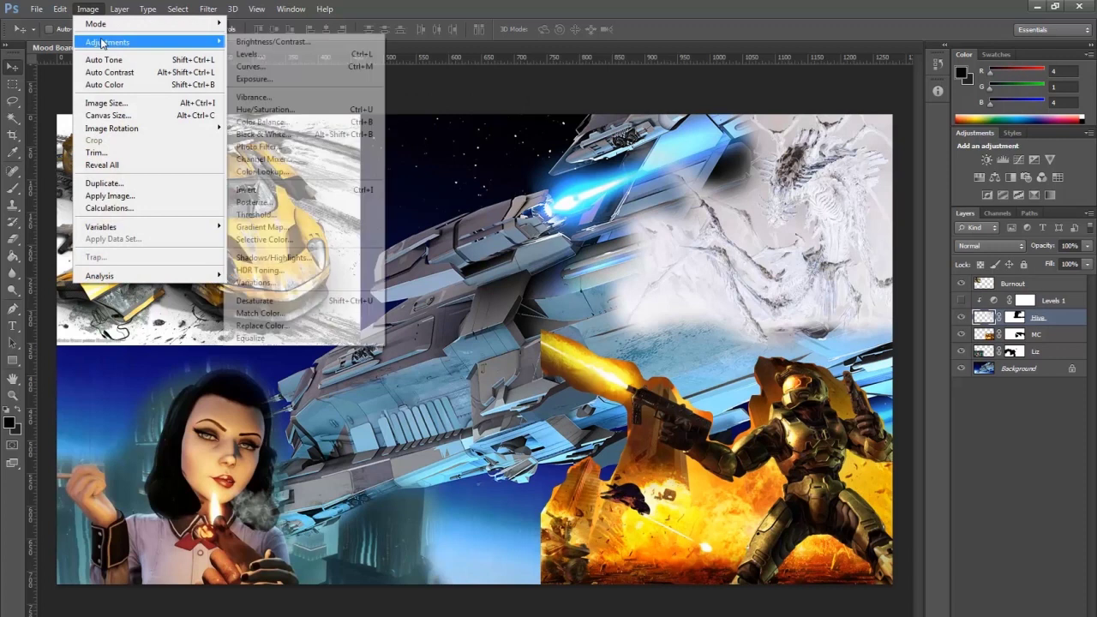
left_click(257, 190)
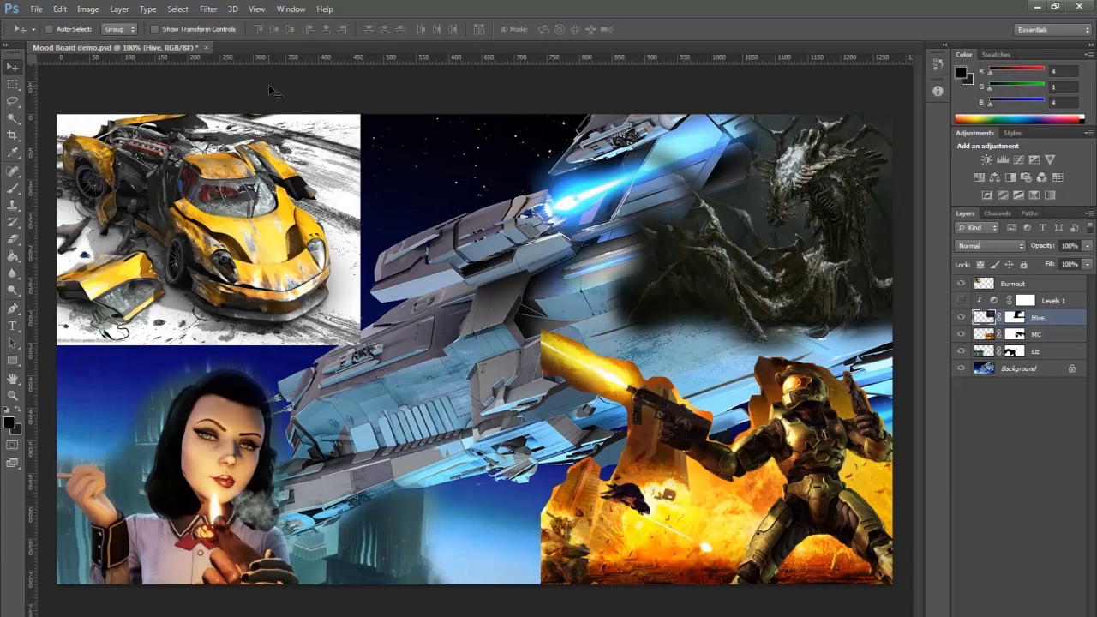
key("ctrl+z")
left_click(961, 300)
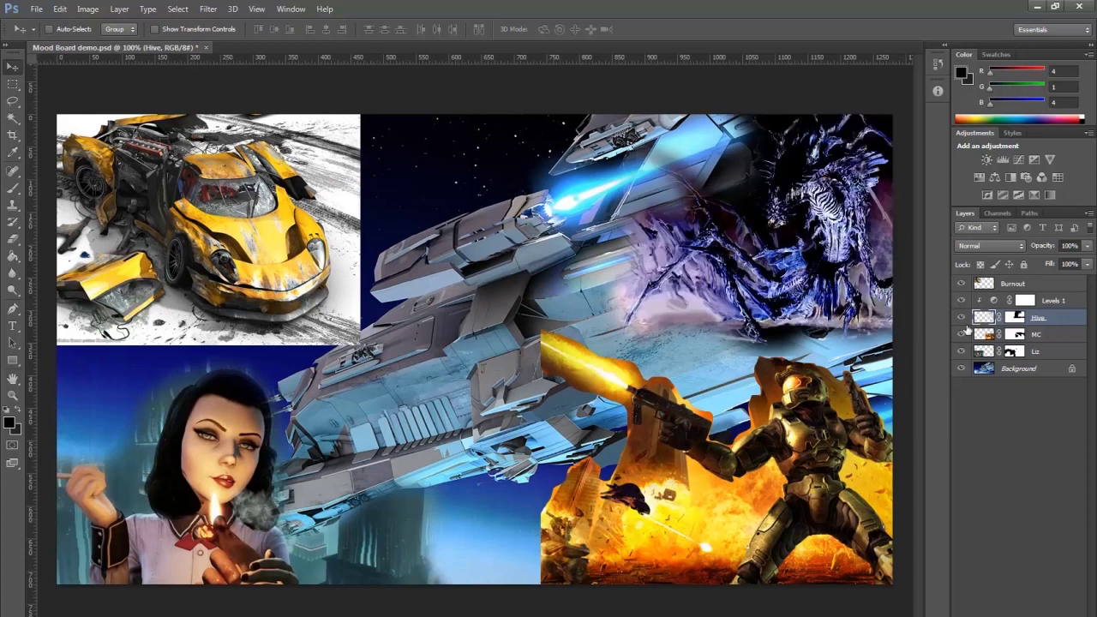